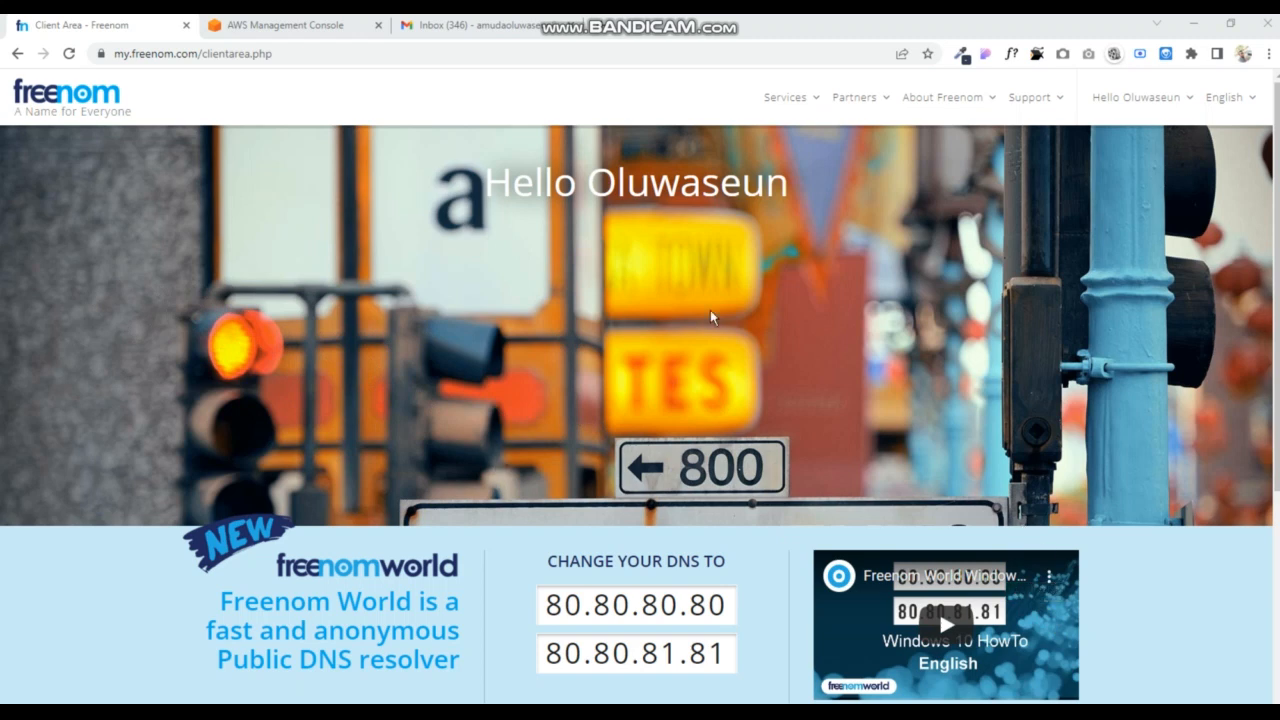
Step: Open the new domain registration page and check the availability of oluwaseun.tk
{"action": "left_click", "coordinate": [795, 100]}
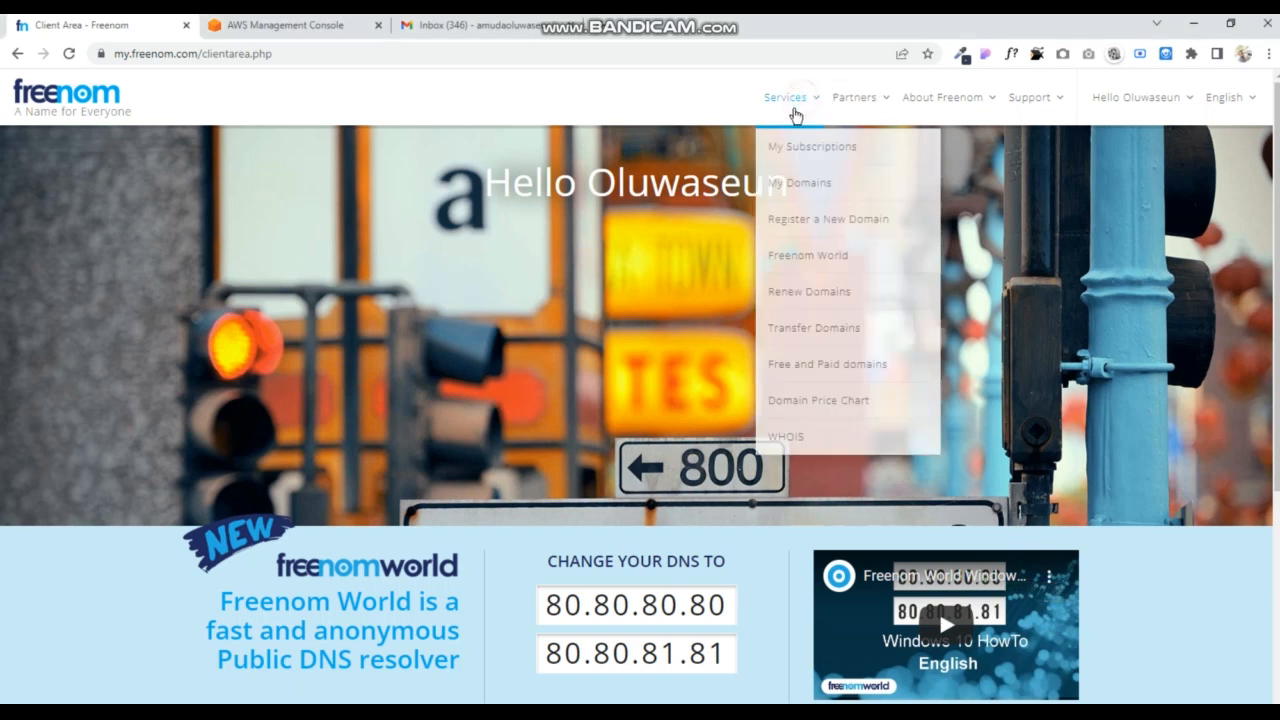
{"action": "left_click", "coordinate": [773, 232]}
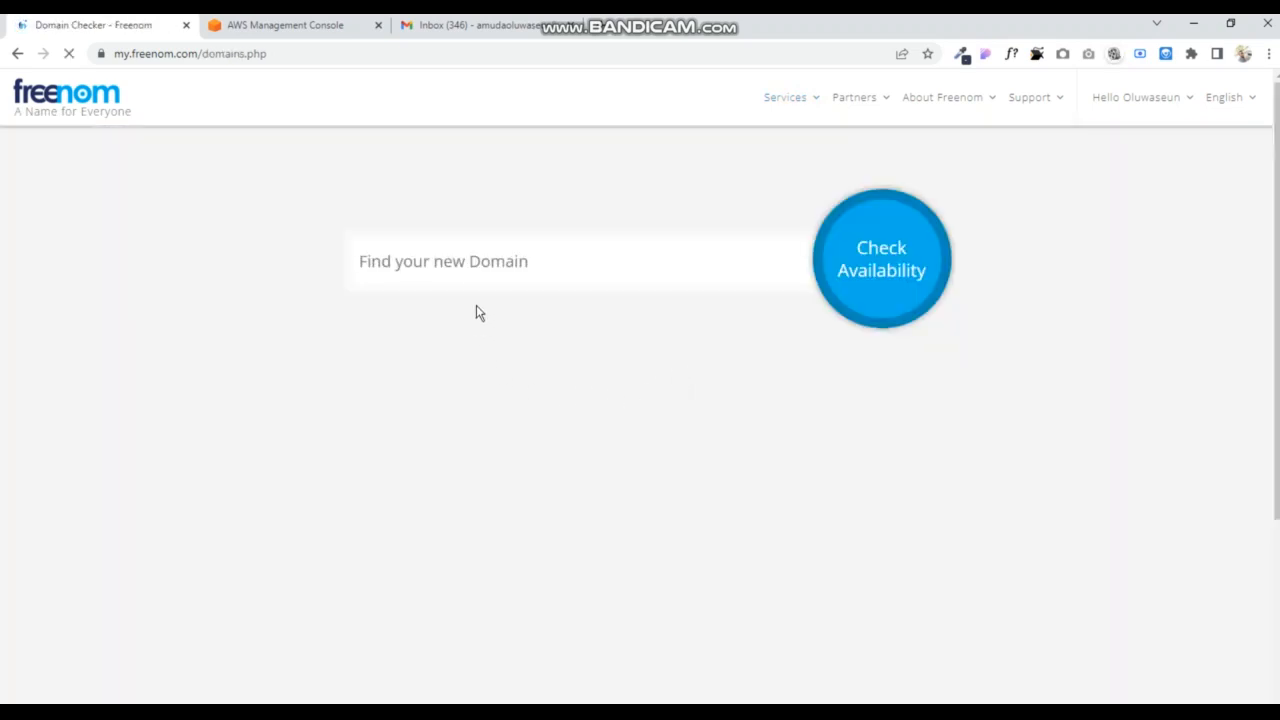
{"action": "left_click", "coordinate": [474, 272]}
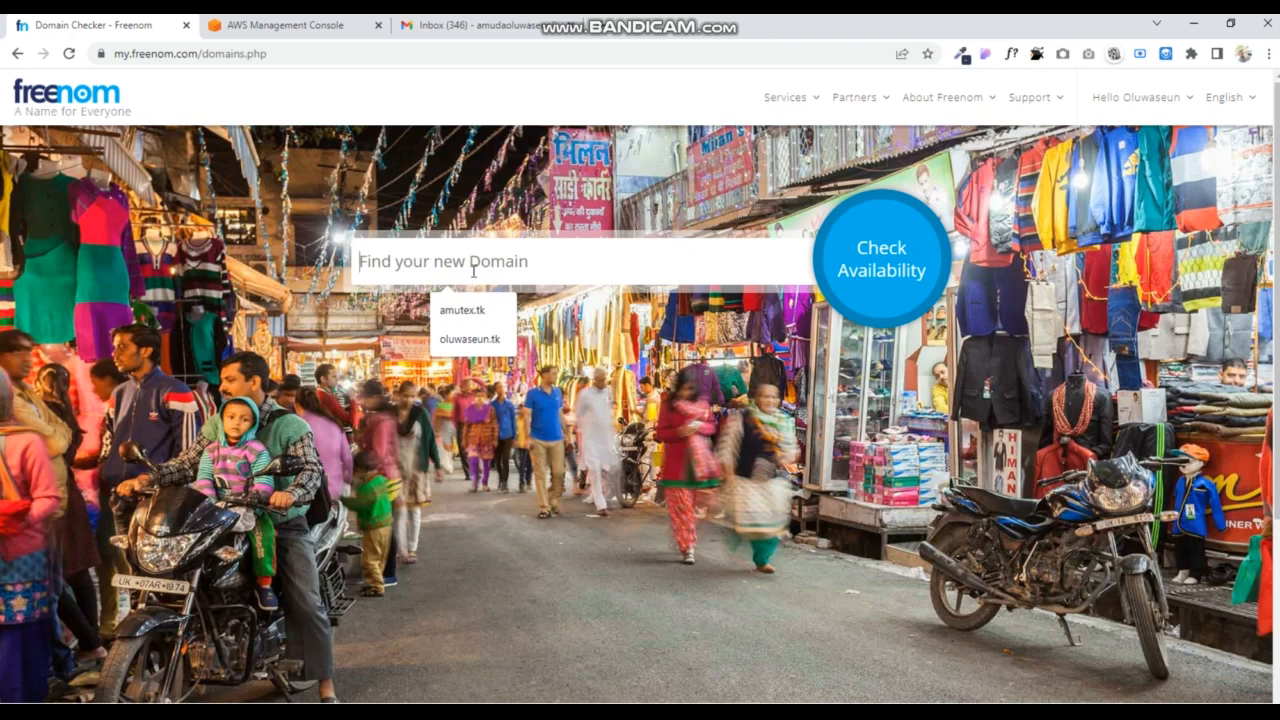
{"action": "left_click", "coordinate": [455, 337]}
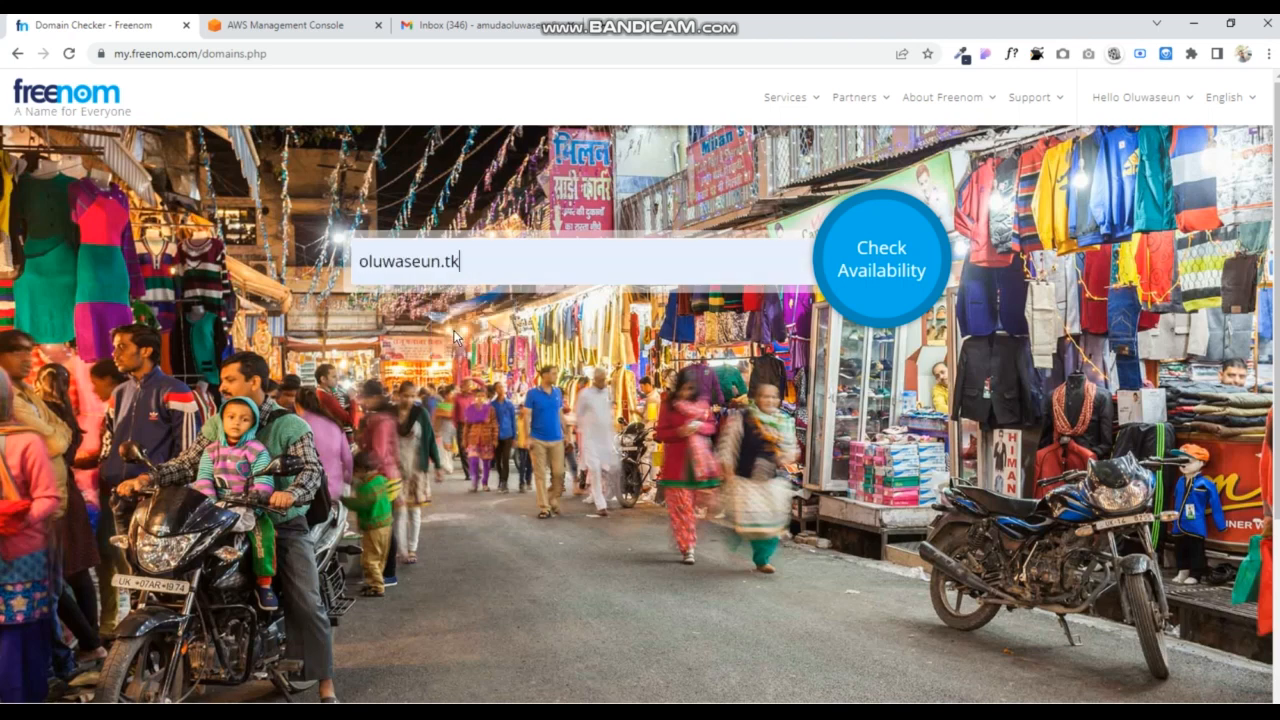
{"action": "left_click", "coordinate": [880, 285]}
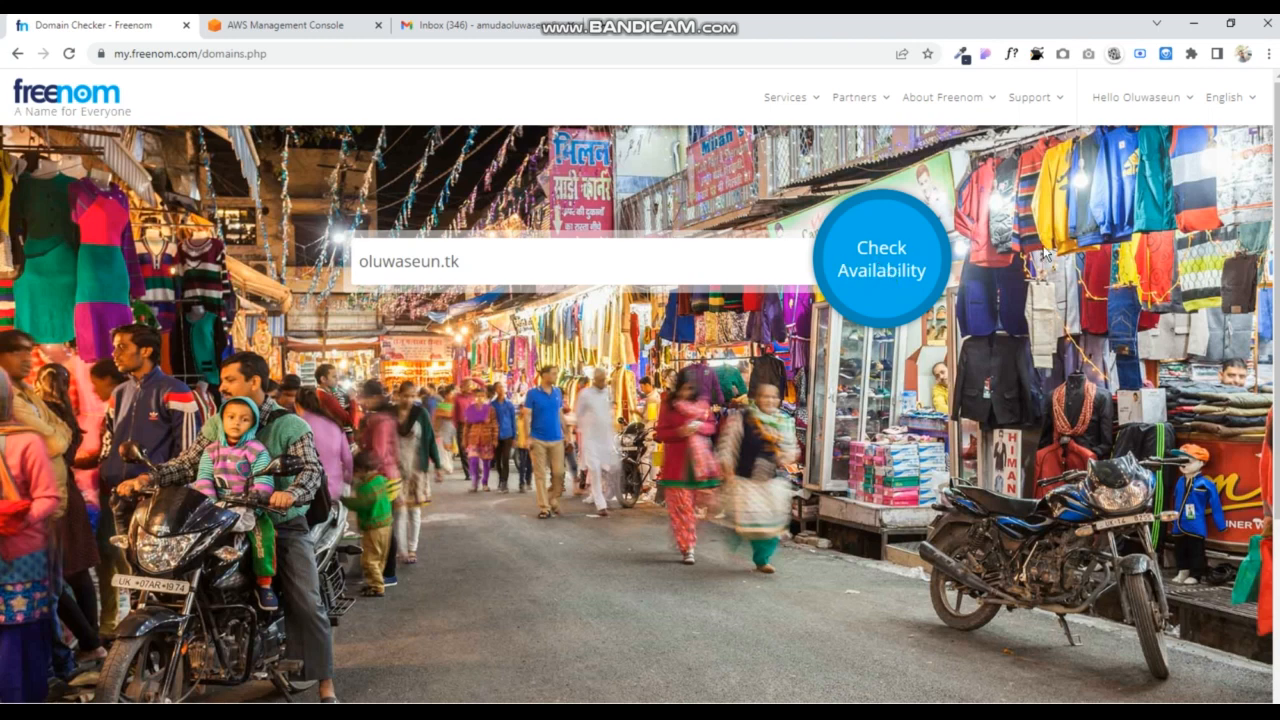
{"action": "scroll", "coordinate": [503, 363], "scroll_direction": "down", "scroll_amount": 3}
{"action": "scroll", "coordinate": [505, 365], "scroll_direction": "up", "scroll_amount": 3}
{"action": "scroll", "coordinate": [994, 480], "scroll_direction": "down", "scroll_amount": 3}
{"action": "scroll", "coordinate": [988, 491], "scroll_direction": "up", "scroll_amount": 3}
{"action": "key", "text": "Return"}
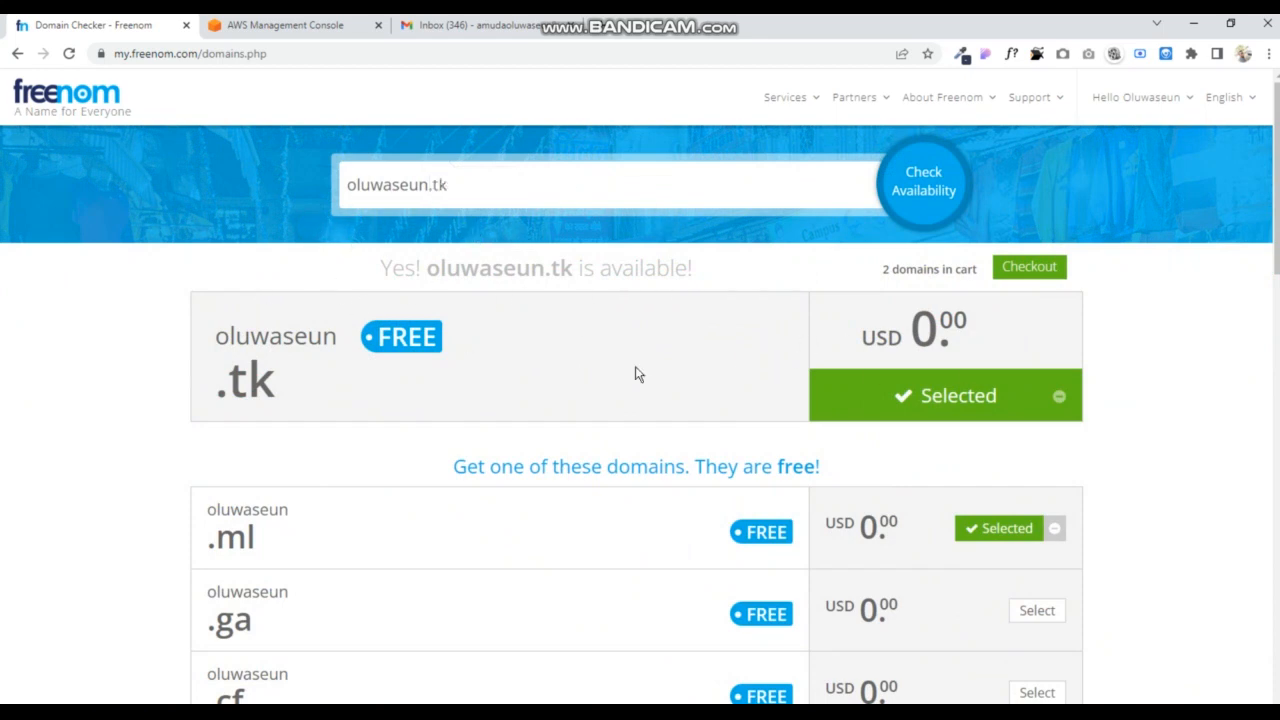
Step: Deselect oluwaseun.tk and proceed to checkout with only oluwaseun.ml in the cart
{"action": "left_click", "coordinate": [1063, 397]}
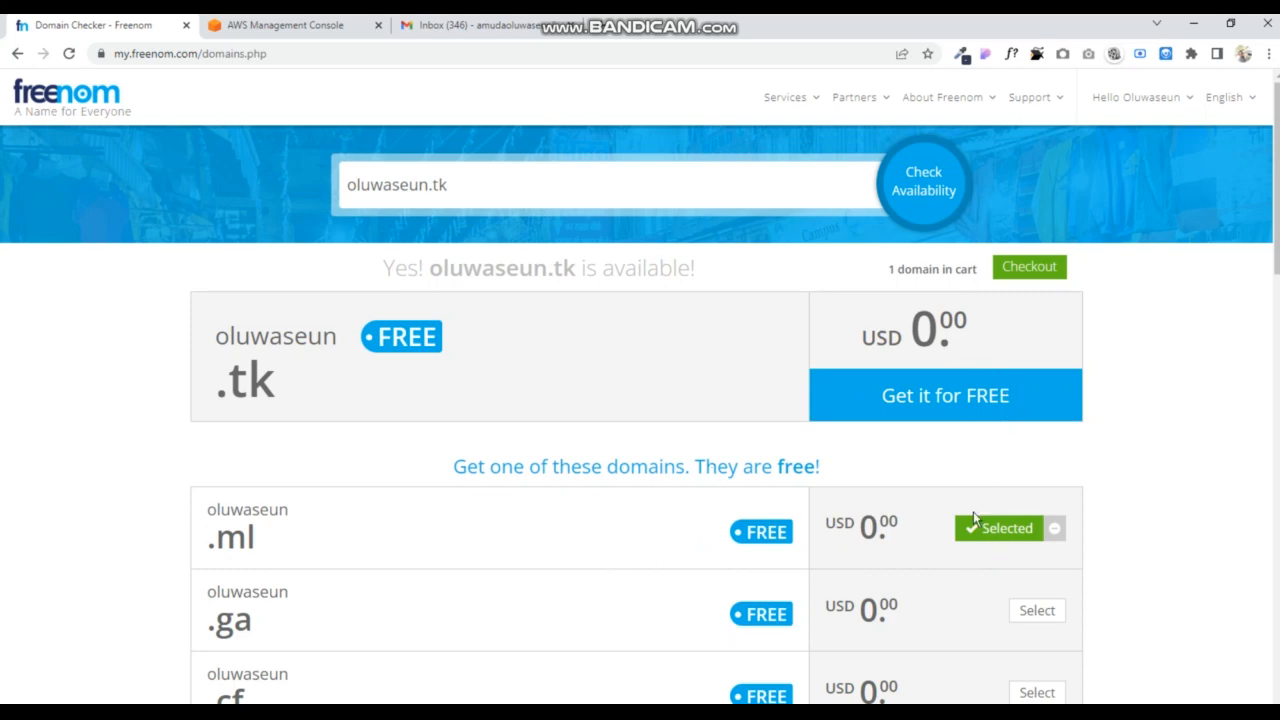
{"action": "left_click", "coordinate": [1020, 267]}
{"action": "scroll", "coordinate": [660, 508], "scroll_direction": "down", "scroll_amount": 10}
{"action": "scroll", "coordinate": [640, 506], "scroll_direction": "up", "scroll_amount": 8}
{"action": "scroll", "coordinate": [634, 500], "scroll_direction": "up", "scroll_amount": 2}
{"action": "scroll", "coordinate": [660, 300], "scroll_direction": "down", "scroll_amount": 15}
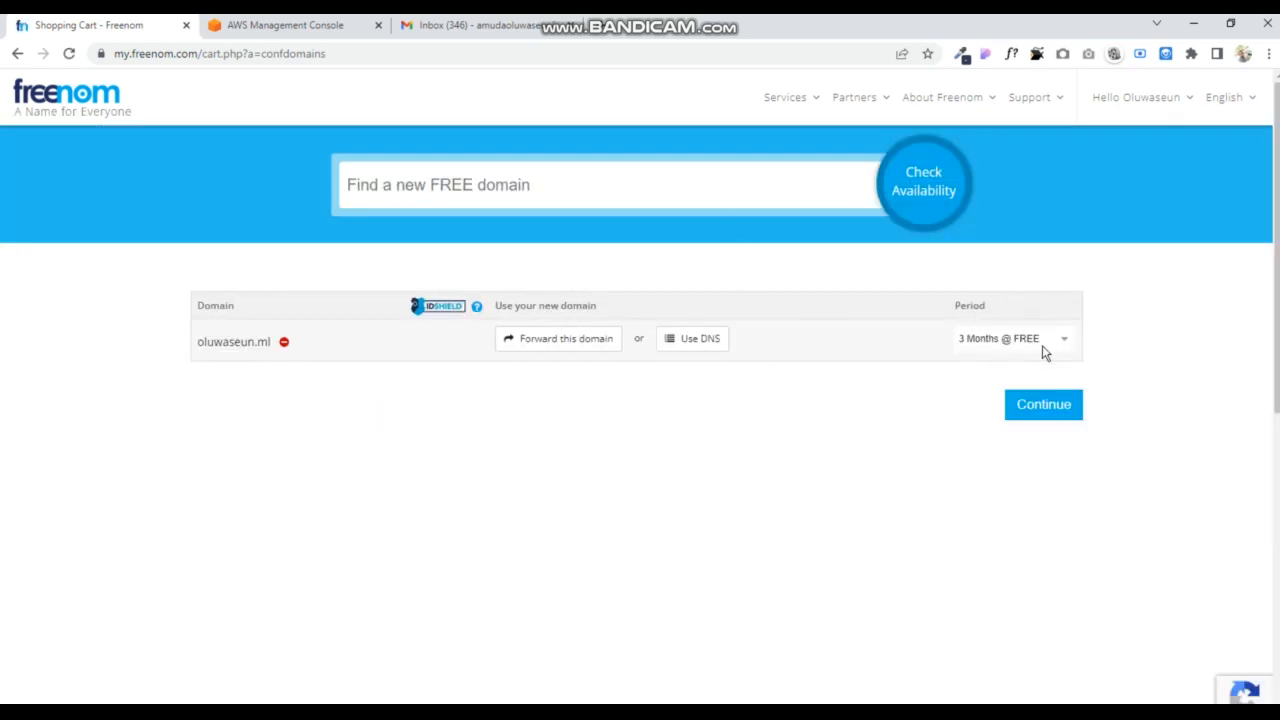
Step: Set the registration period of oluwaseun.ml to 11 Month @ FREE and continue to the order review
{"action": "left_click", "coordinate": [1042, 345]}
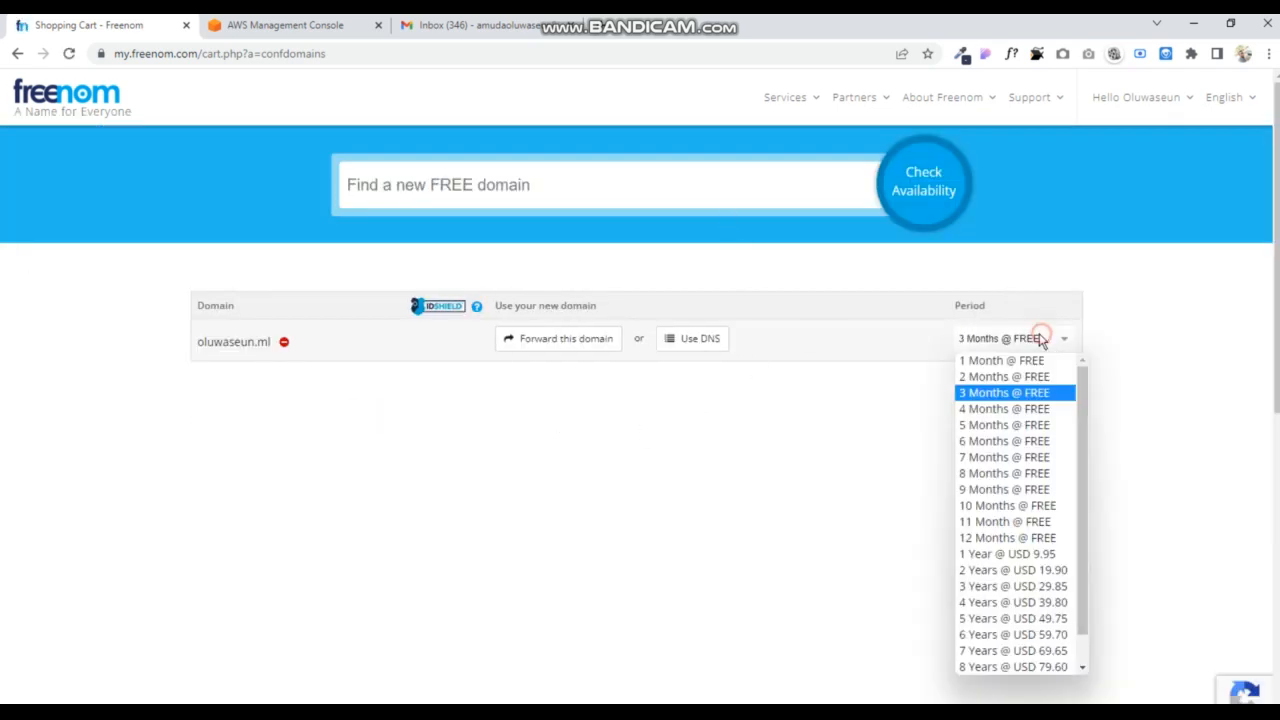
{"action": "left_click", "coordinate": [1003, 520]}
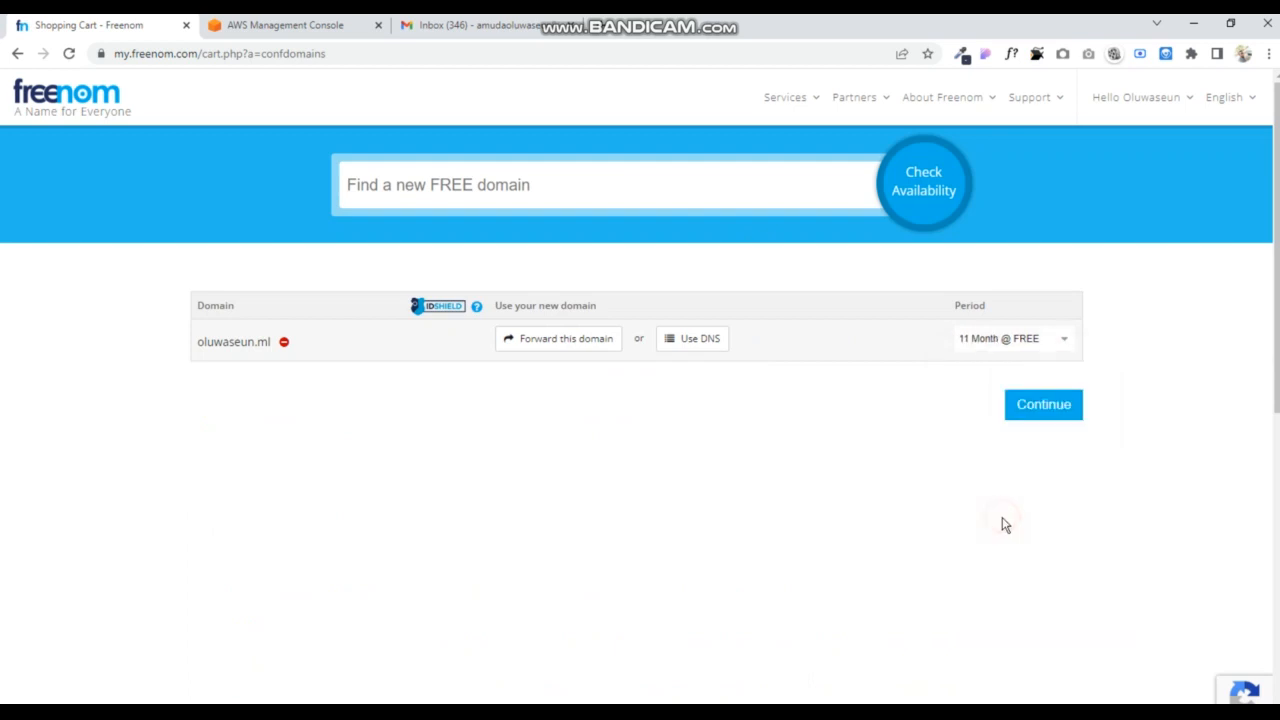
{"action": "left_click", "coordinate": [1020, 410]}
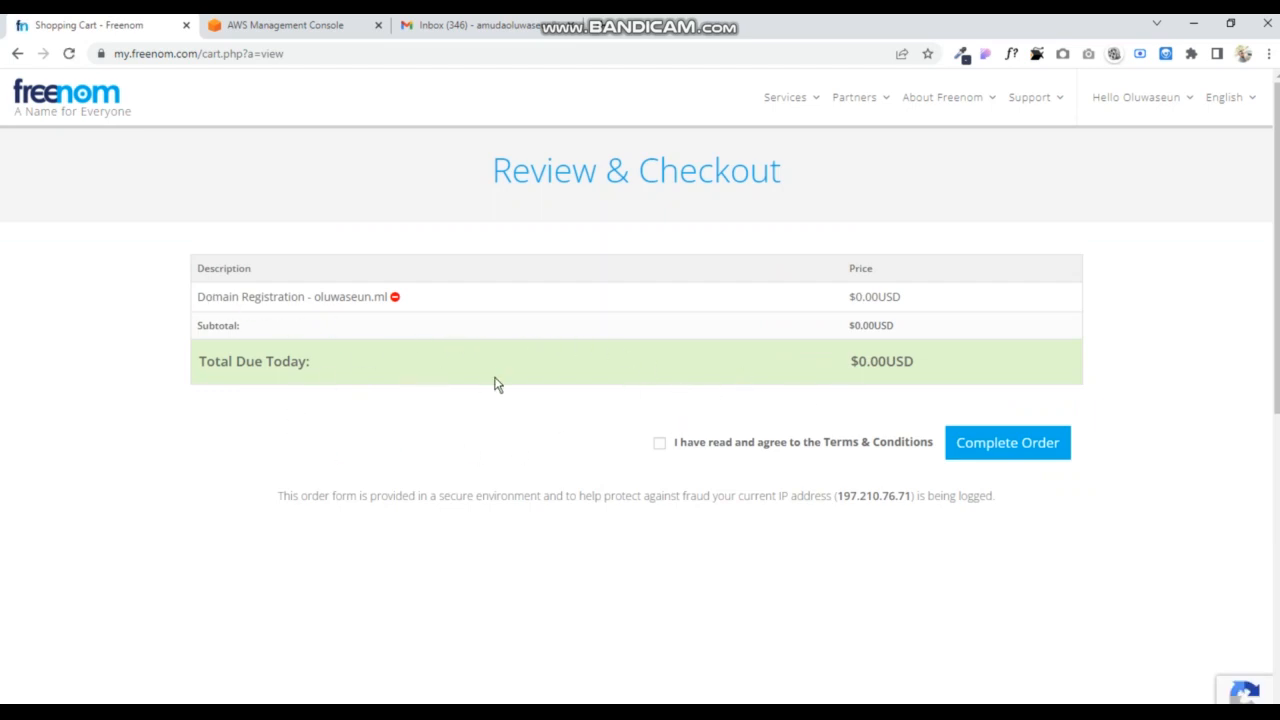
Step: Agree to the Terms & Conditions and complete the free order for oluwaseun.ml
{"action": "left_click", "coordinate": [660, 445]}
{"action": "left_click", "coordinate": [1024, 452]}
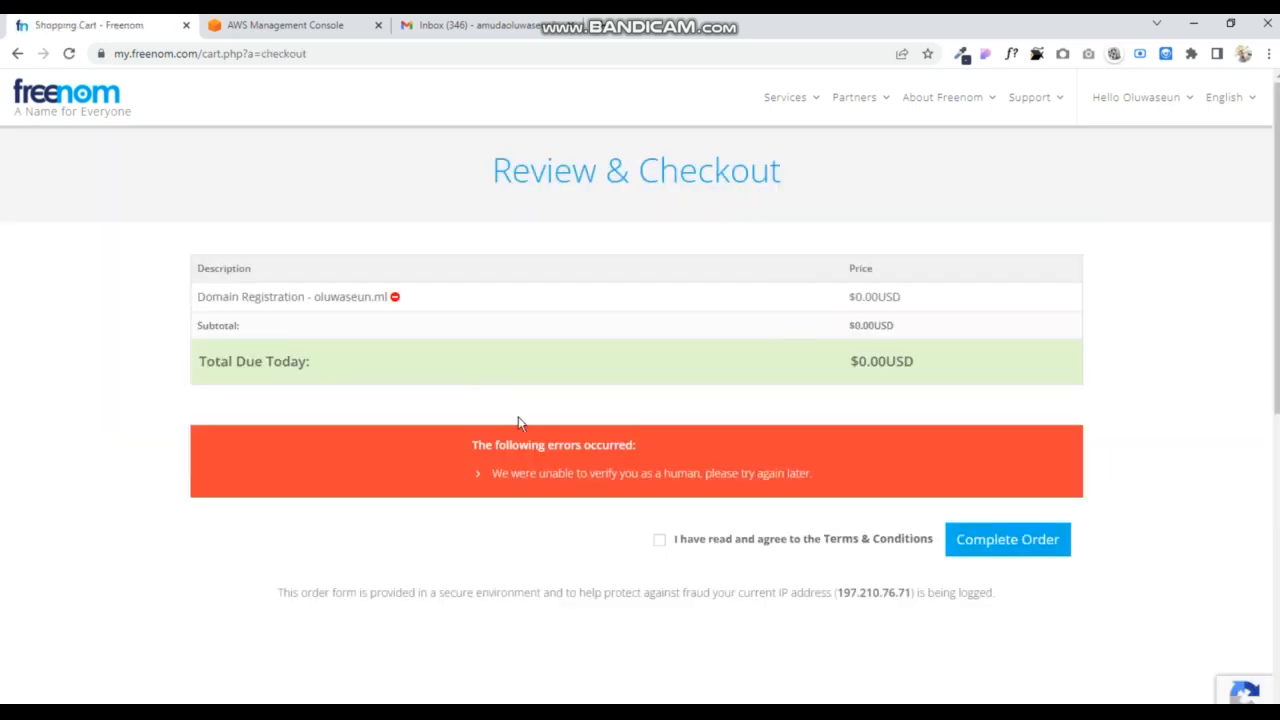
{"action": "left_click", "coordinate": [659, 539]}
{"action": "scroll", "coordinate": [990, 540], "scroll_direction": "down", "scroll_amount": 5}
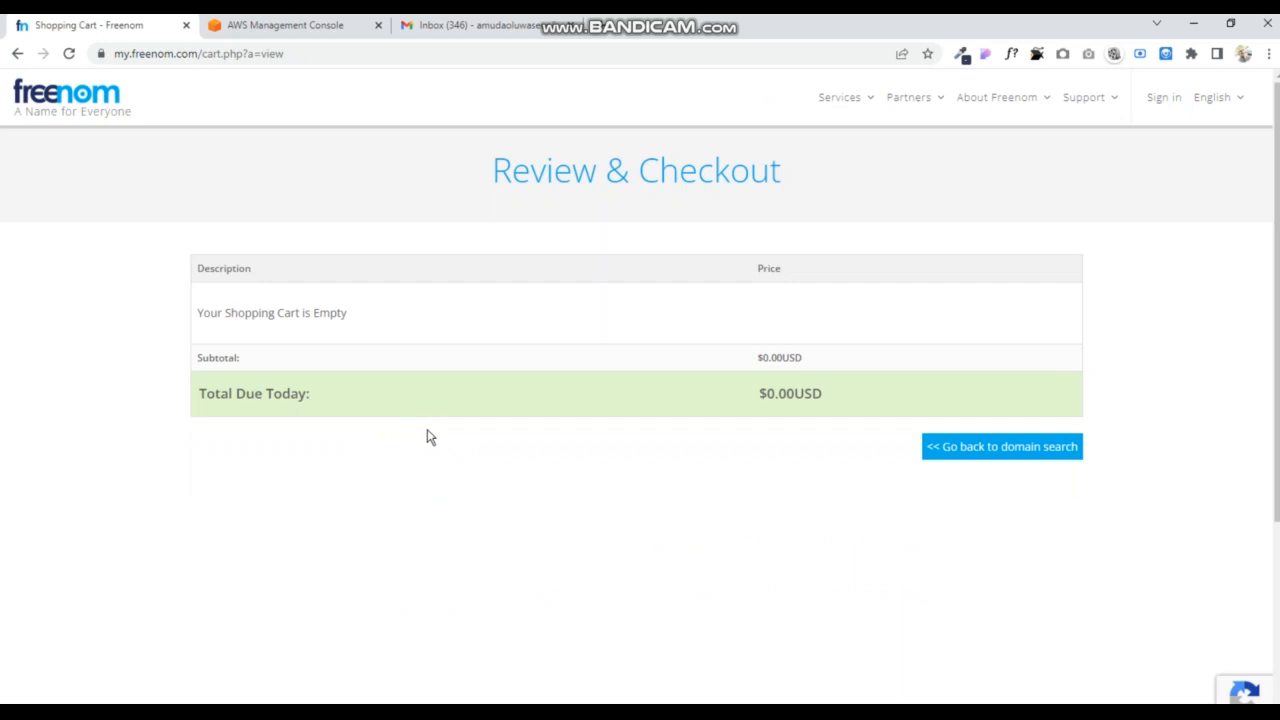
Step: Leave the empty shopping cart for the domain search page and sign back in to the account
{"action": "left_click", "coordinate": [1001, 448]}
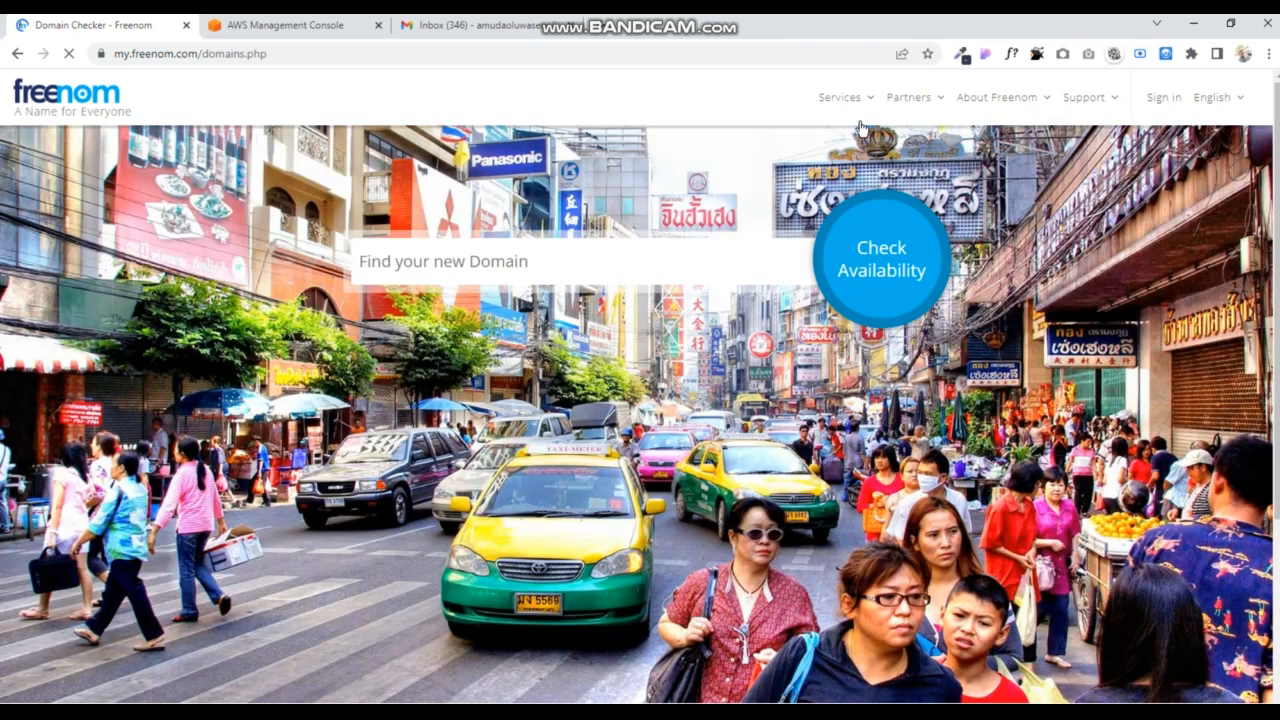
{"action": "mouse_move", "coordinate": [845, 97]}
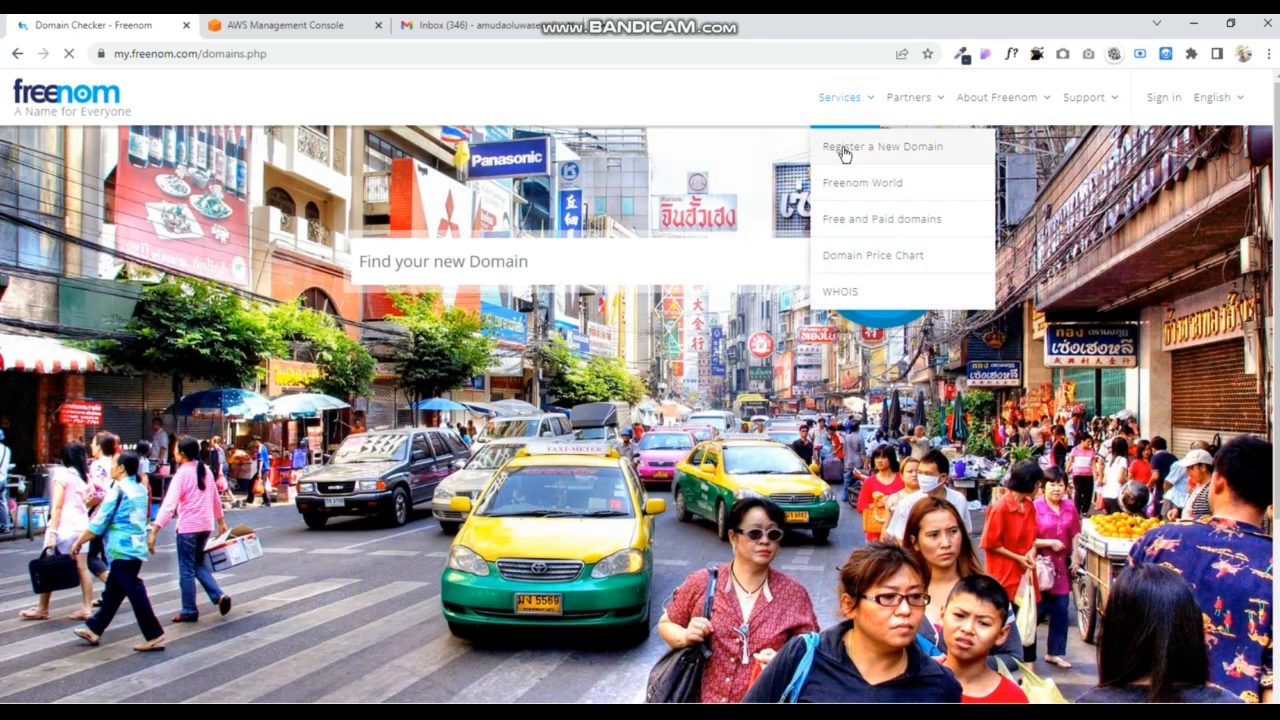
{"action": "left_click", "coordinate": [1162, 102]}
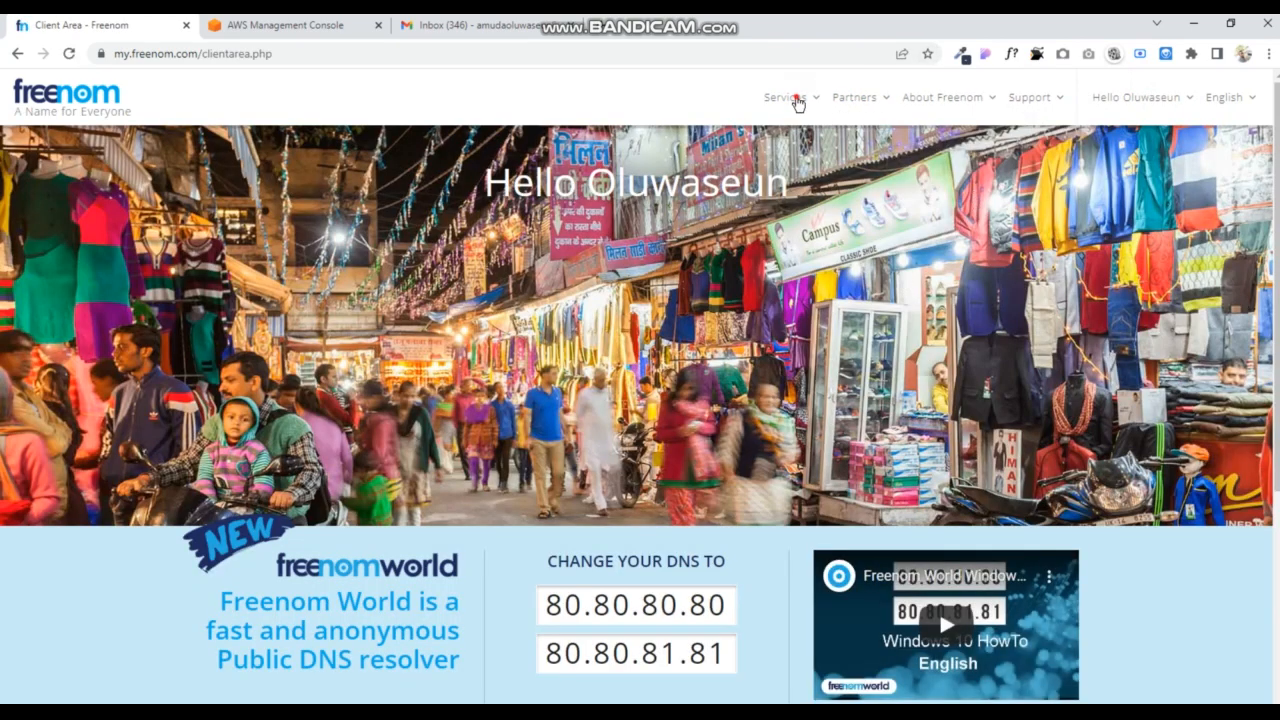
Step: Open the list of registered domains and go to the management page of oluwaseun.ml
{"action": "left_click", "coordinate": [800, 118]}
{"action": "left_click", "coordinate": [795, 185]}
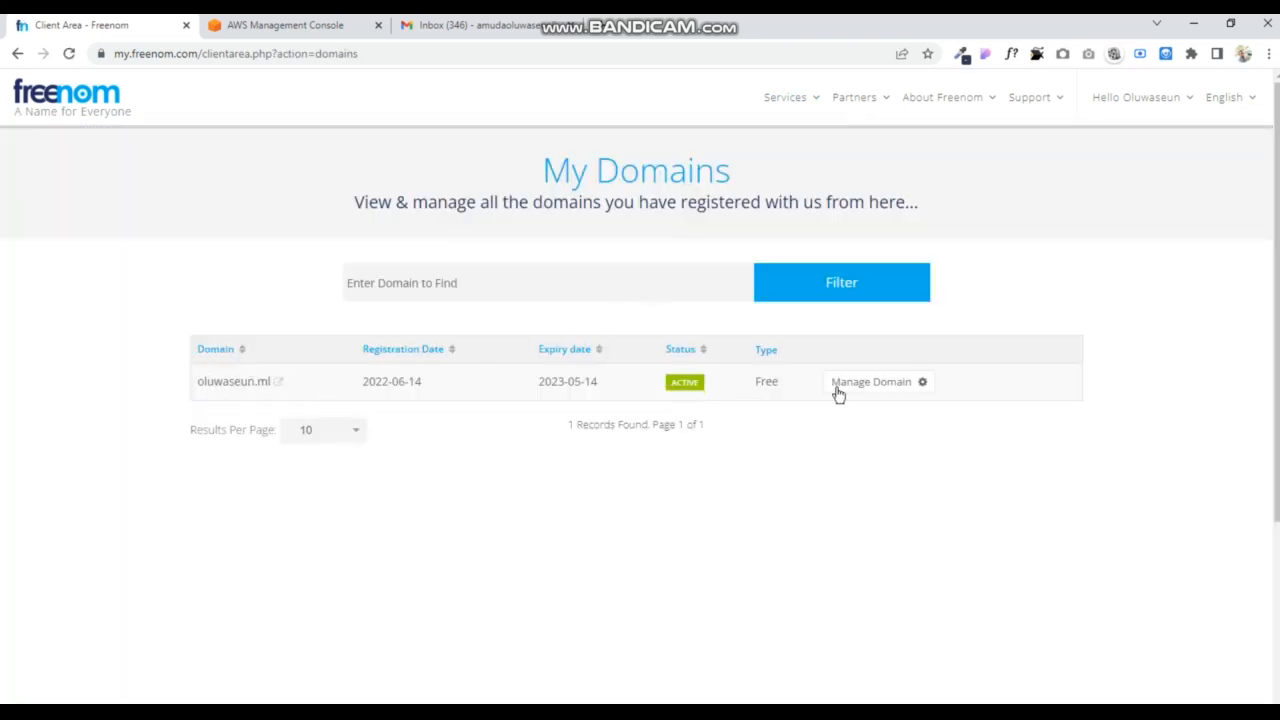
{"action": "left_click", "coordinate": [923, 383]}
{"action": "left_click", "coordinate": [866, 390]}
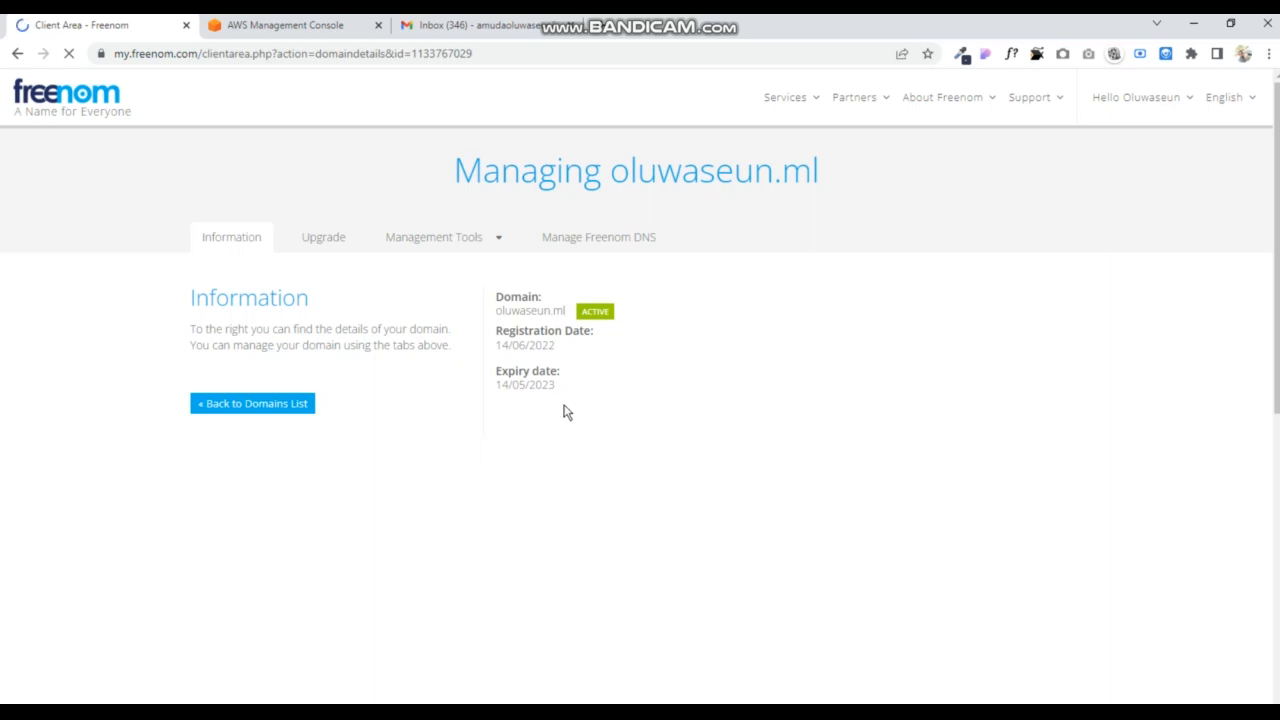
Step: Open the nameserver settings of oluwaseun.ml and choose to use custom nameservers
{"action": "left_click", "coordinate": [337, 250]}
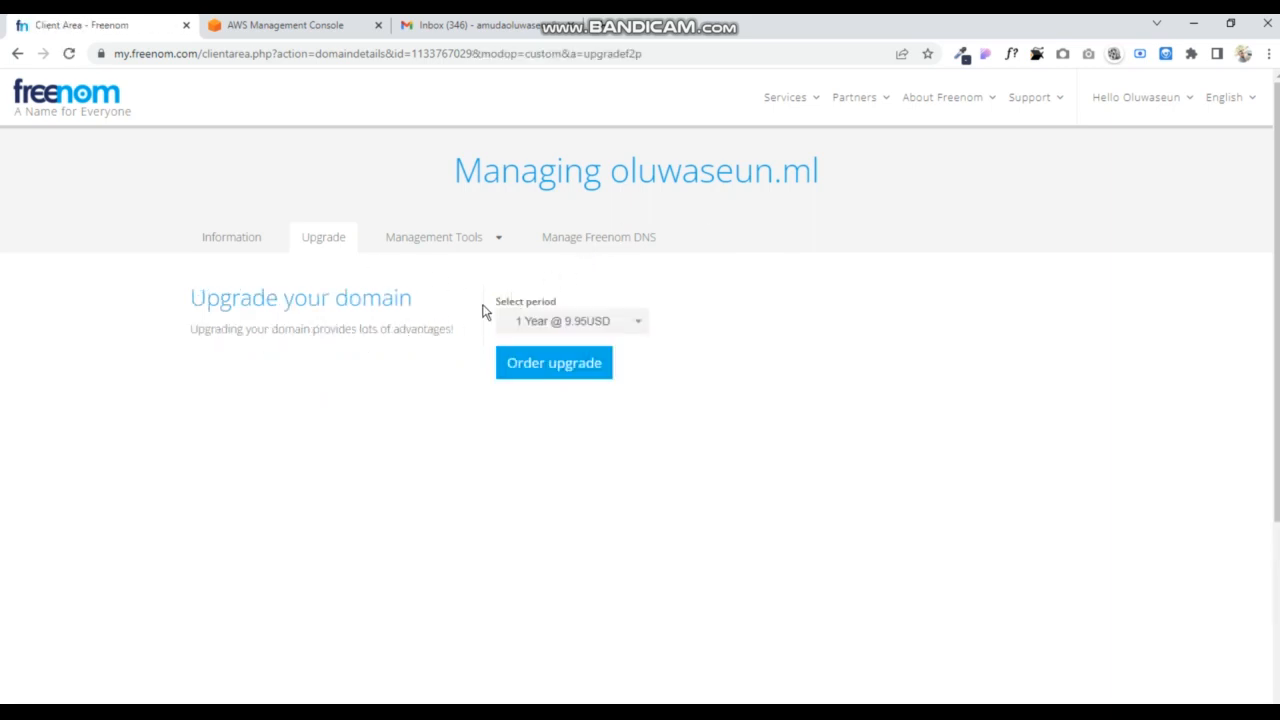
{"action": "left_click", "coordinate": [469, 240]}
{"action": "left_click", "coordinate": [436, 271]}
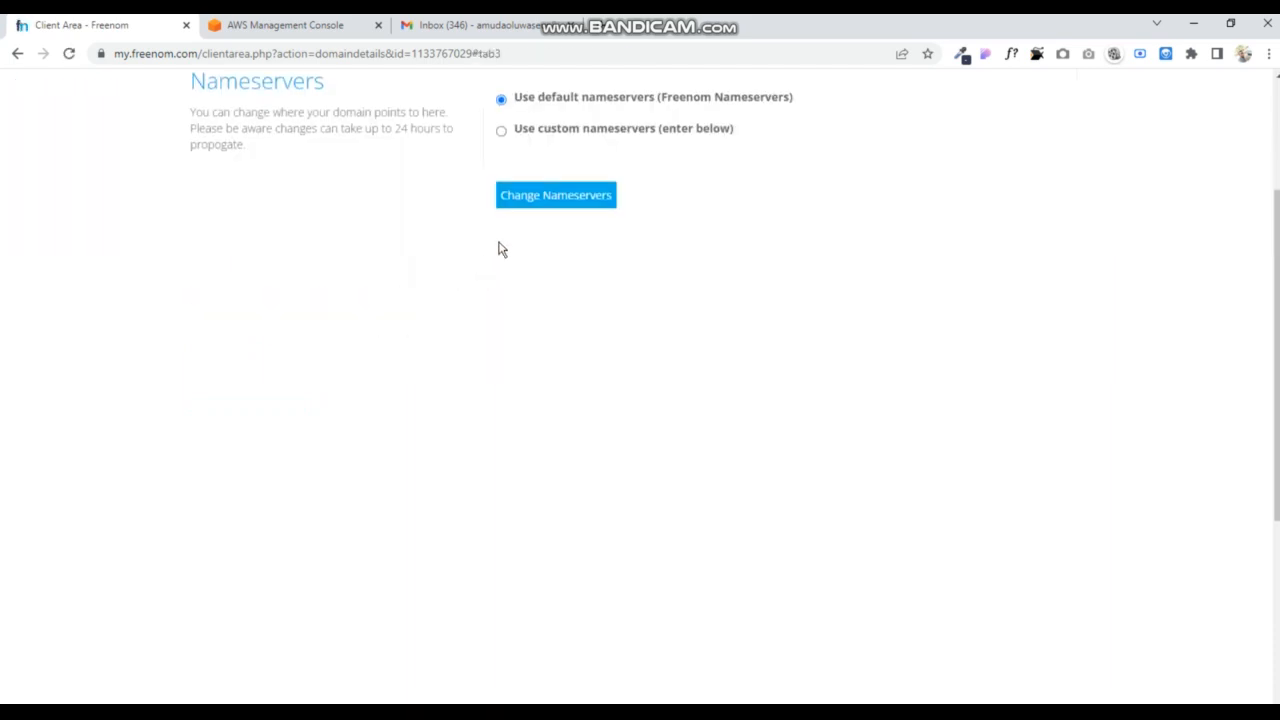
{"action": "scroll", "coordinate": [548, 230], "scroll_direction": "up", "scroll_amount": 3}
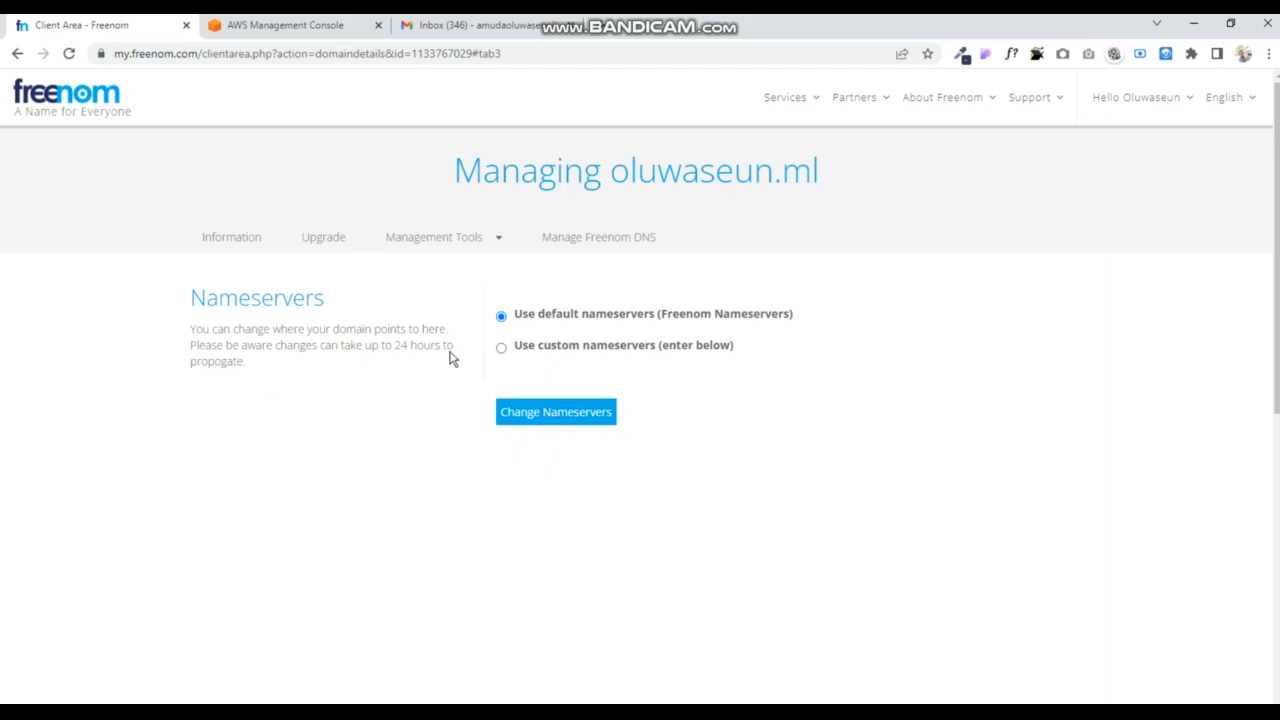
{"action": "left_click", "coordinate": [502, 348]}
{"action": "scroll", "coordinate": [612, 395], "scroll_direction": "down", "scroll_amount": 5}
{"action": "scroll", "coordinate": [611, 397], "scroll_direction": "up", "scroll_amount": 5}
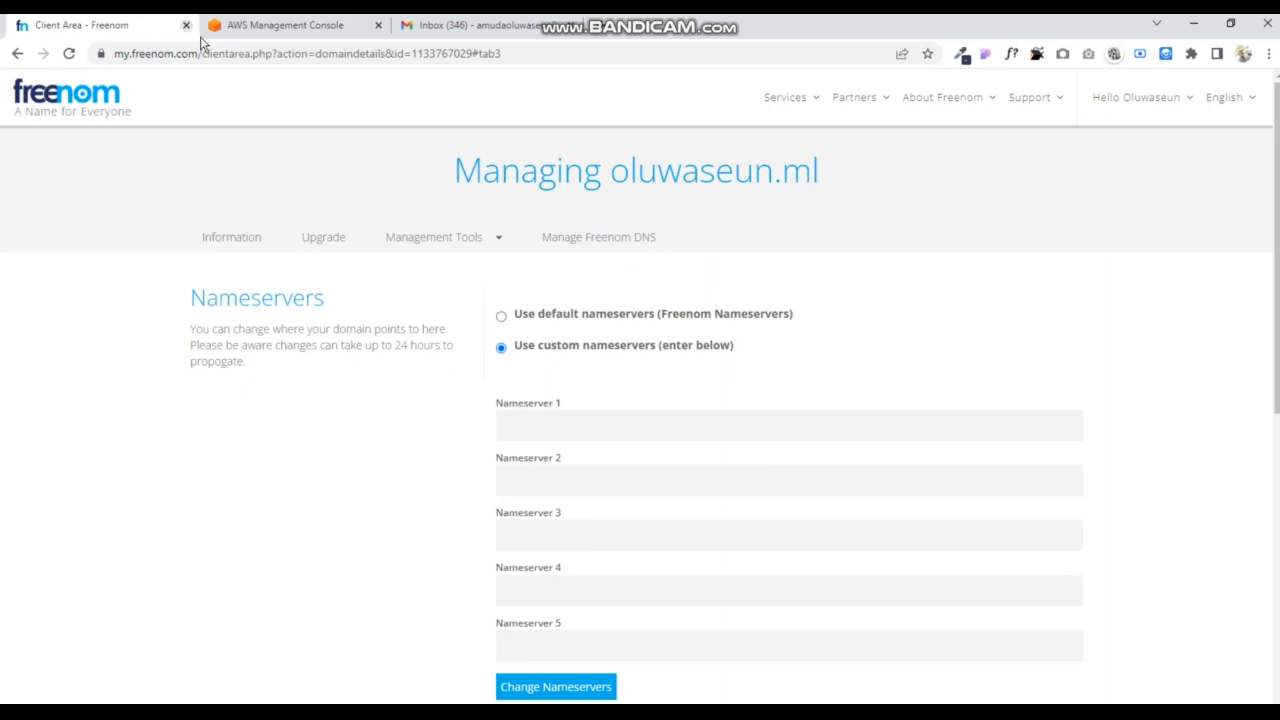
Step: Switch to the AWS Management Console and open the Route 53 hosted zones list
{"action": "left_click", "coordinate": [258, 28]}
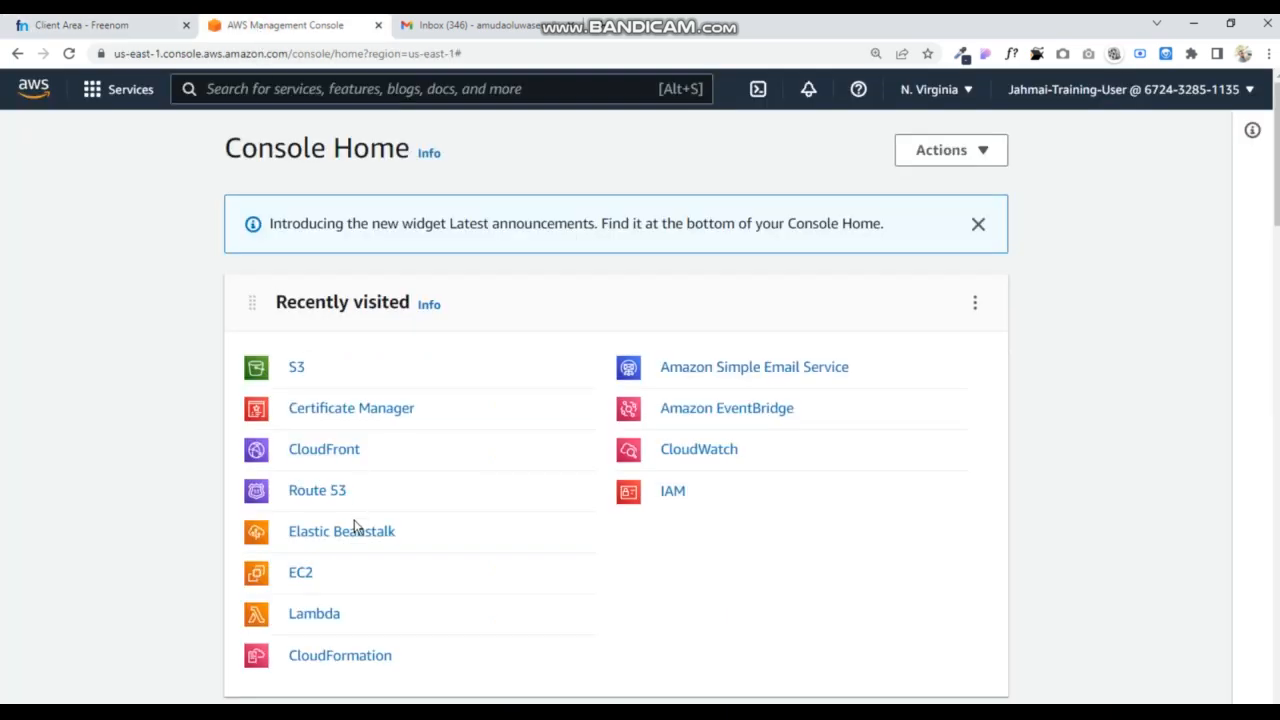
{"action": "left_click", "coordinate": [316, 497]}
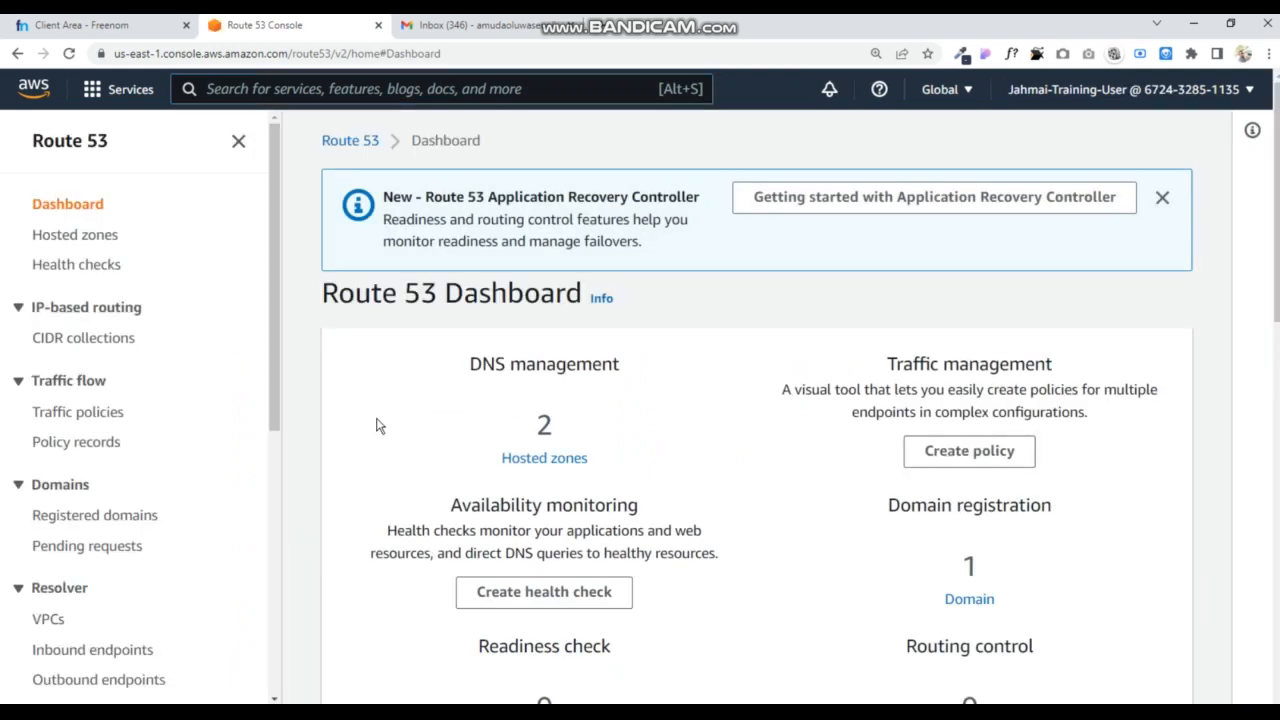
{"action": "left_click", "coordinate": [79, 240]}
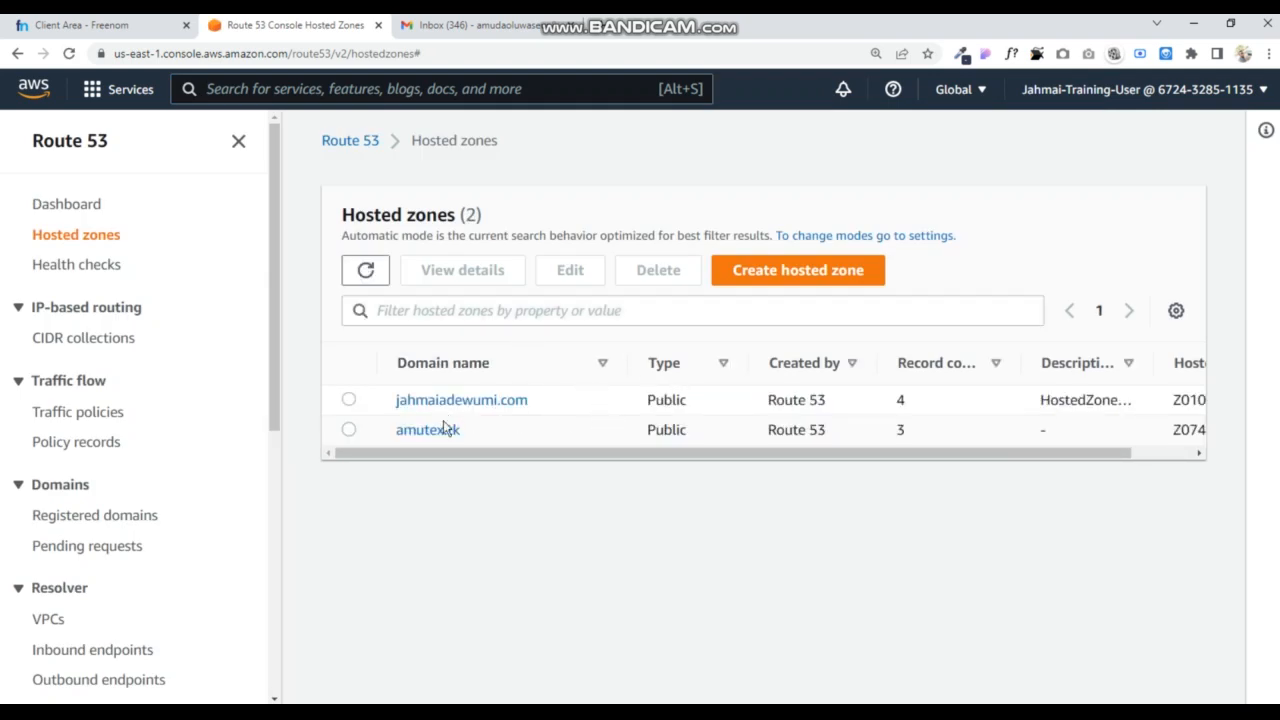
Step: Create a public hosted zone for the domain oluwaseun.ml
{"action": "left_click", "coordinate": [756, 270]}
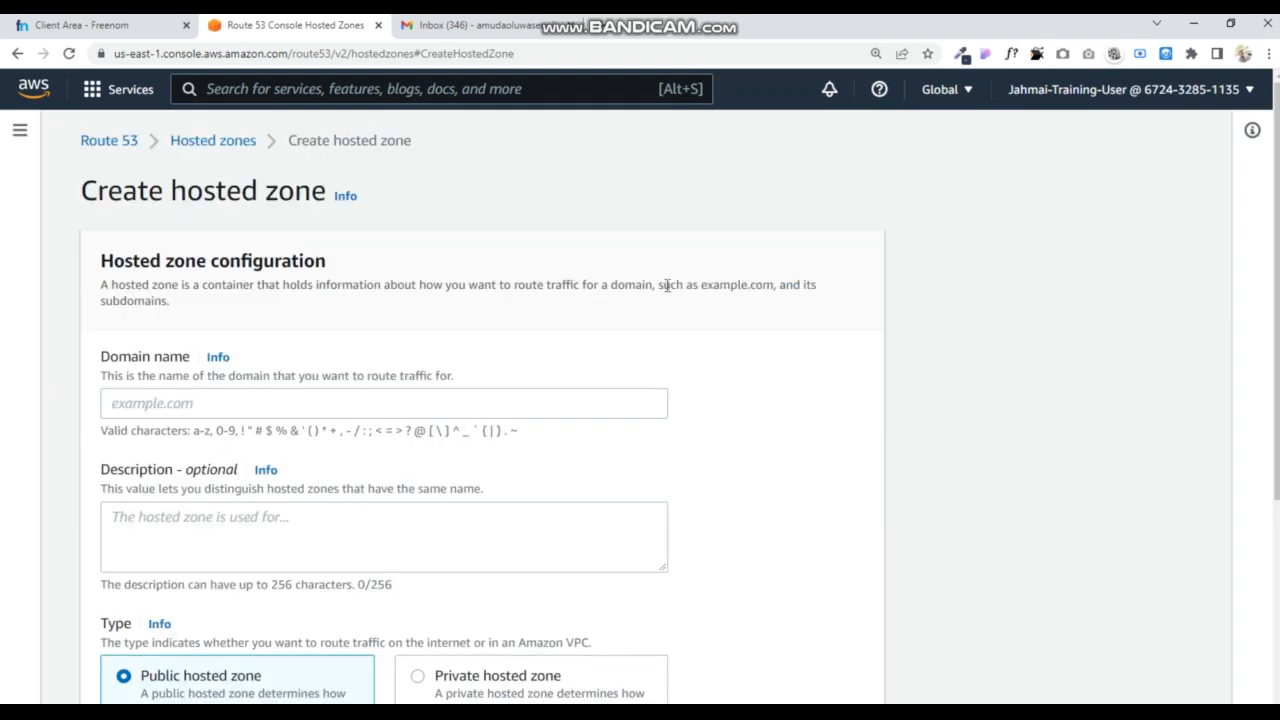
{"action": "left_click", "coordinate": [231, 403]}
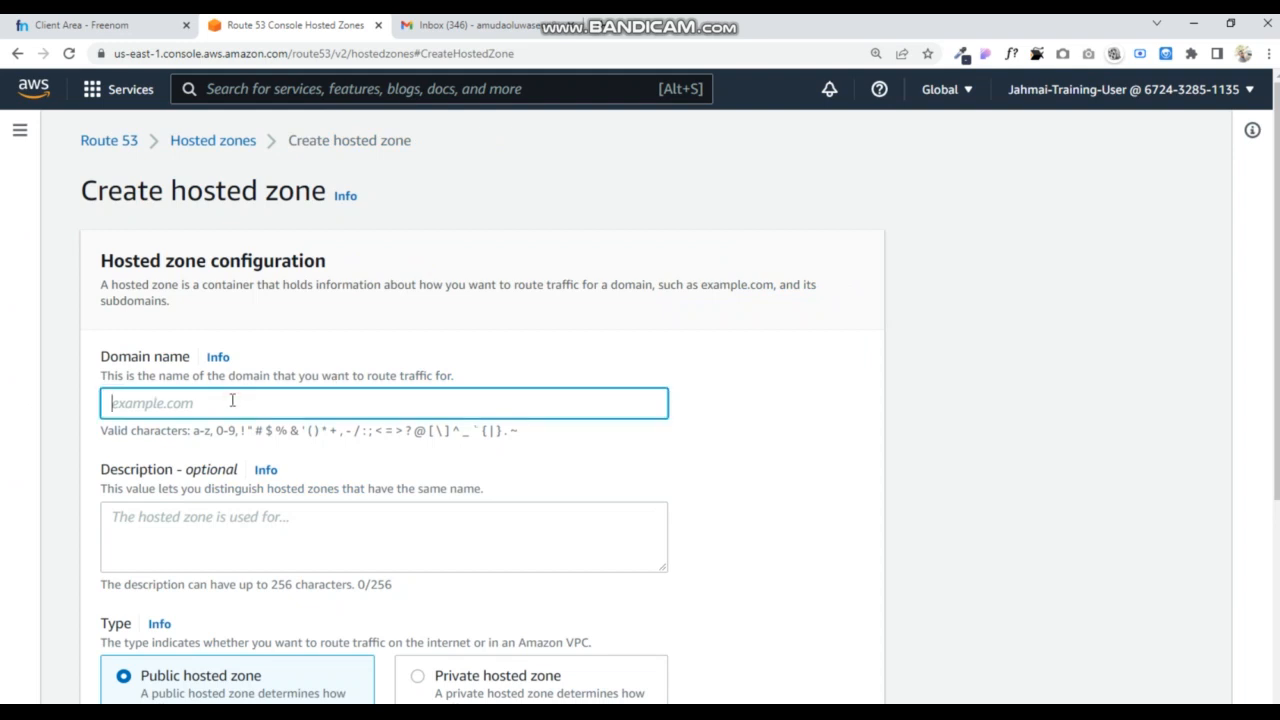
{"action": "type", "text": "oluwaseun.ml"}
{"action": "scroll", "coordinate": [120, 534], "scroll_direction": "down", "scroll_amount": 4}
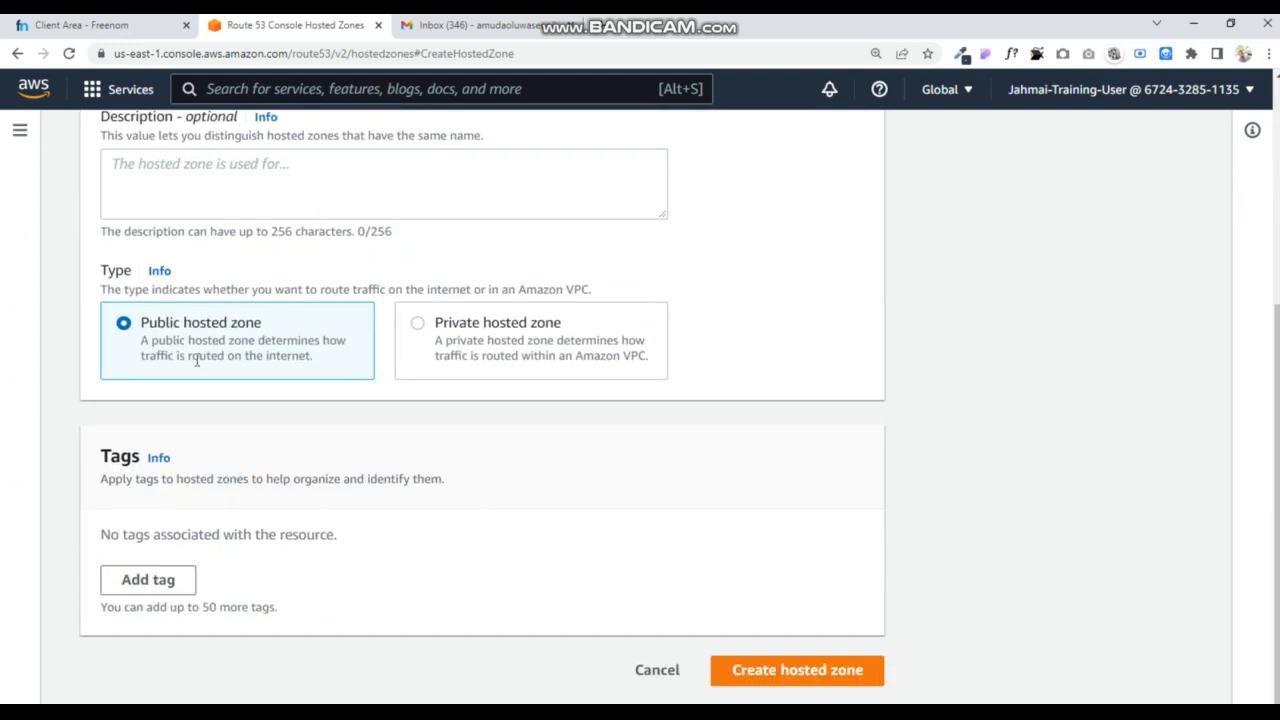
{"action": "left_click", "coordinate": [775, 672]}
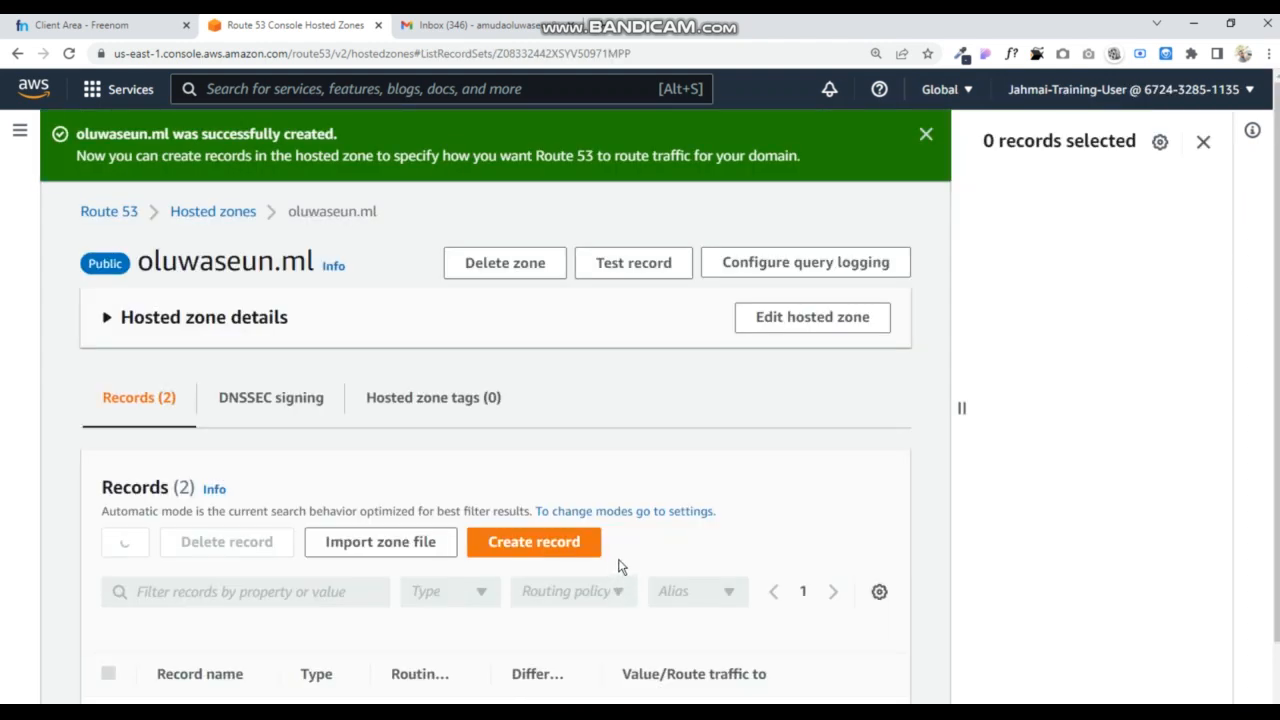
Step: Copy ns-525.awsdns-01.net from the hosted zone's NS record and paste it as Nameserver 1 in the domain's Freenom settings
{"action": "scroll", "coordinate": [600, 575], "scroll_direction": "down", "scroll_amount": 1}
{"action": "scroll", "coordinate": [585, 585], "scroll_direction": "down", "scroll_amount": 1}
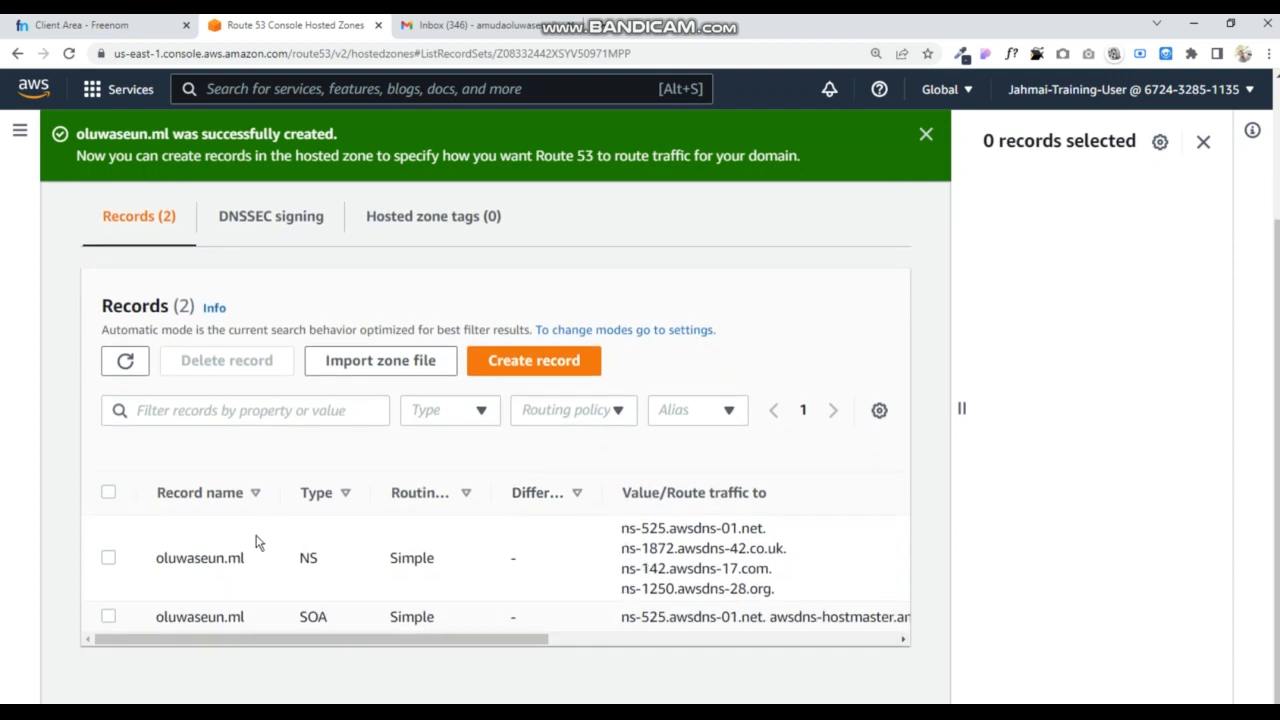
{"action": "left_click_drag", "start_coordinate": [619, 535], "coordinate": [776, 540]}
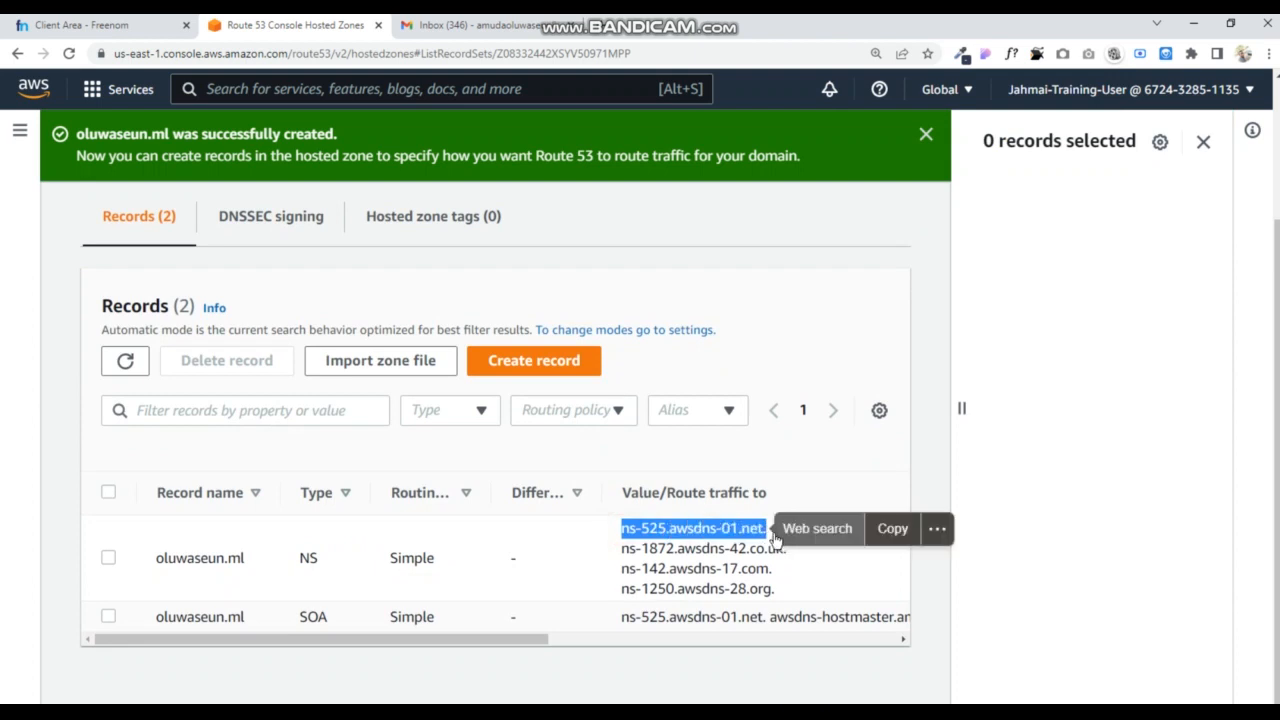
{"action": "left_click", "coordinate": [865, 581]}
{"action": "left_click_drag", "start_coordinate": [619, 537], "coordinate": [766, 528]}
{"action": "left_click", "coordinate": [888, 528]}
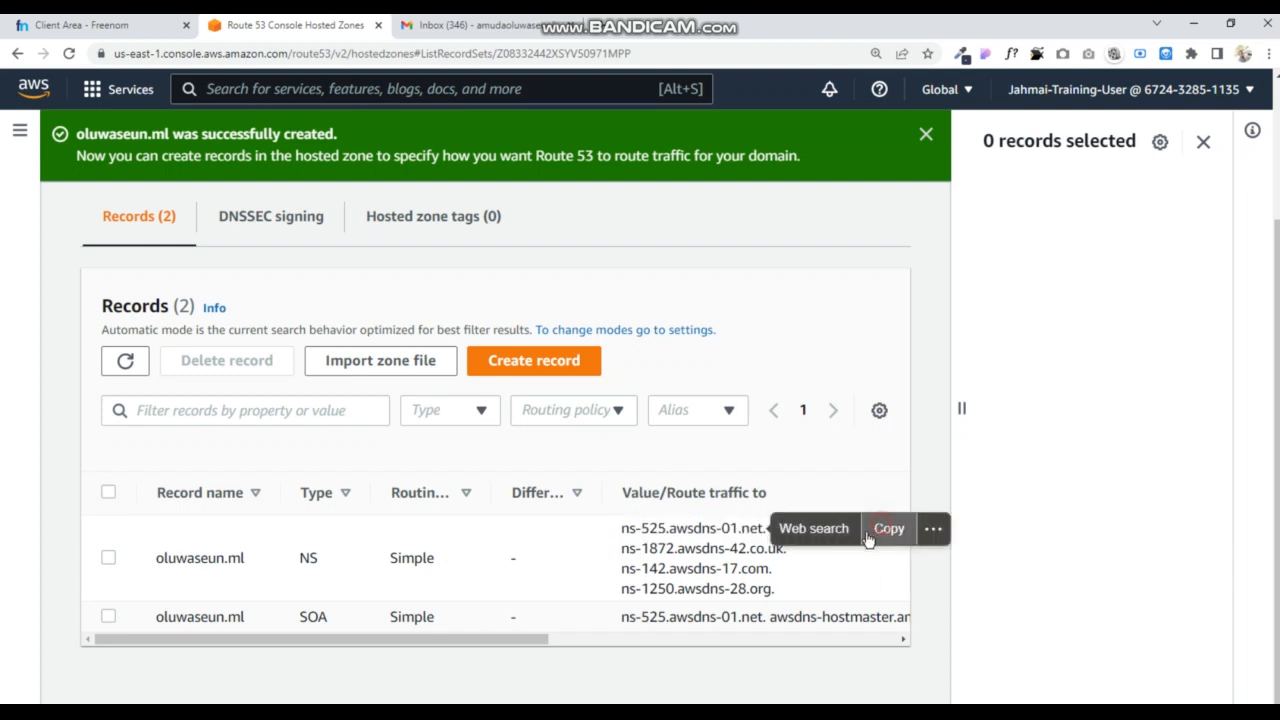
{"action": "left_click", "coordinate": [110, 25]}
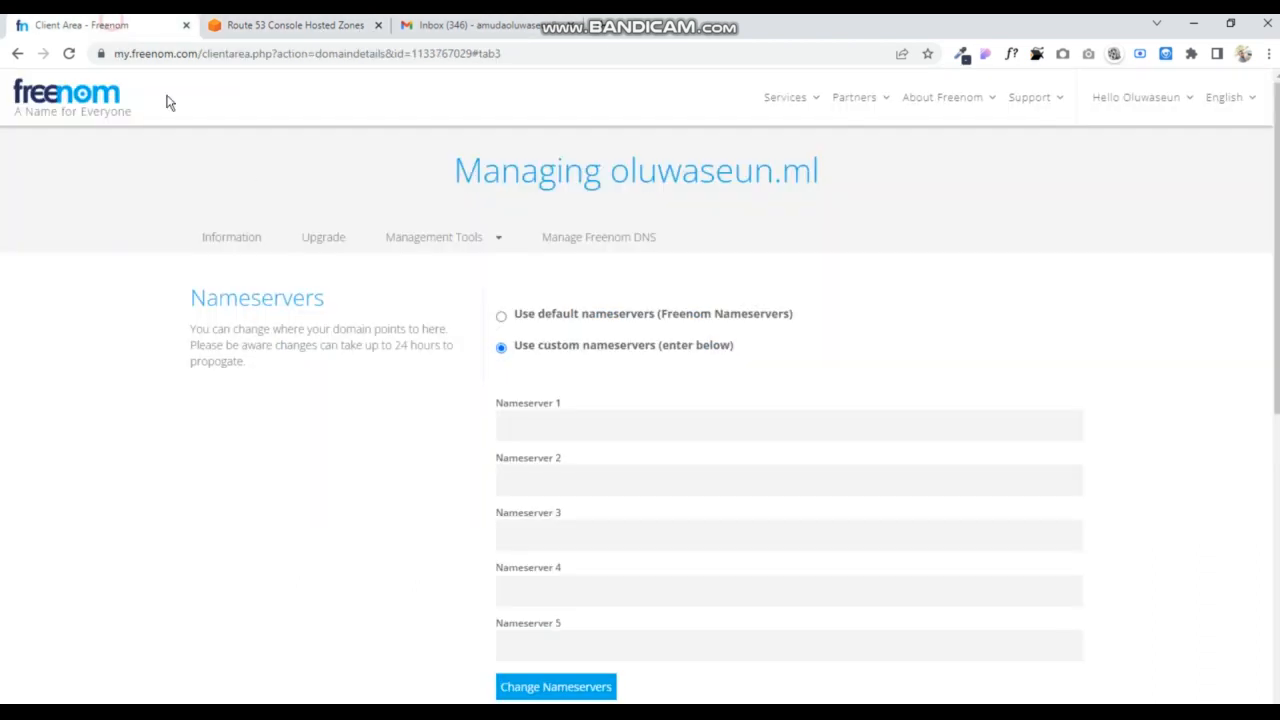
{"action": "left_click", "coordinate": [511, 419]}
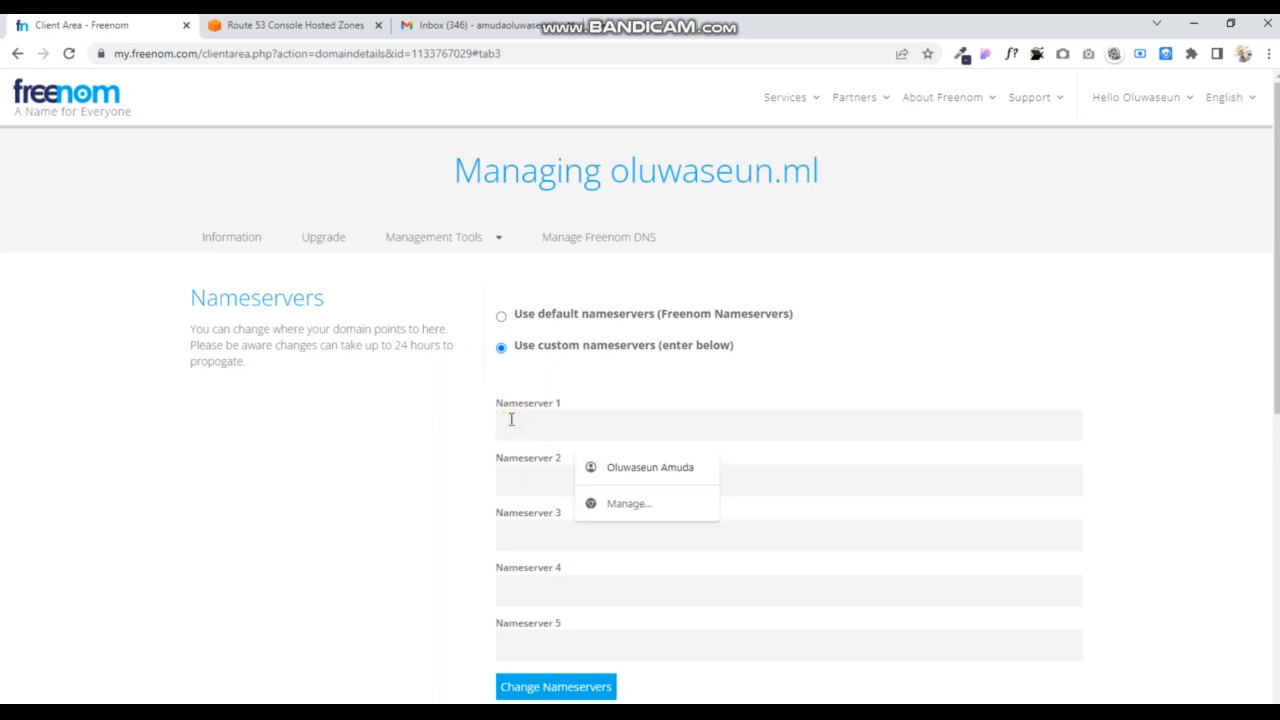
{"action": "key", "text": "ctrl+v"}
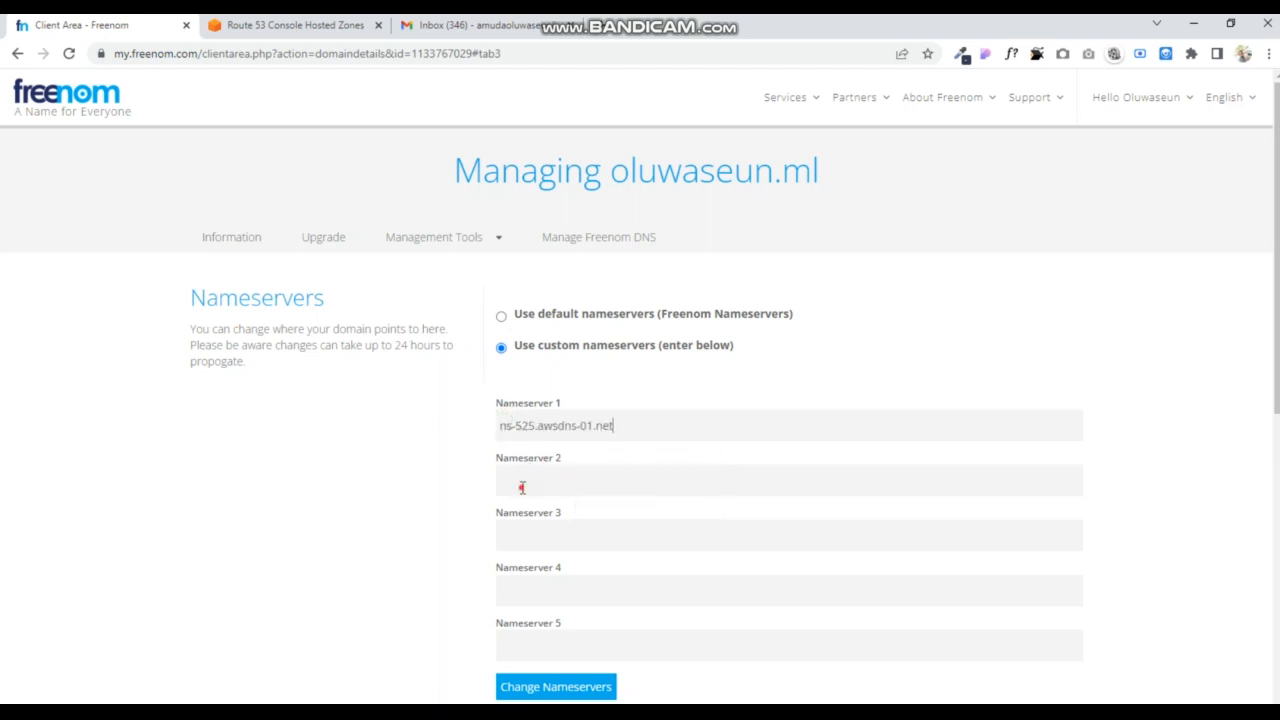
Step: Copy ns-1872.awsdns-42.co.uk from the Route 53 NS record and paste it as Nameserver 2 in the domain's Freenom settings
{"action": "left_click", "coordinate": [522, 484]}
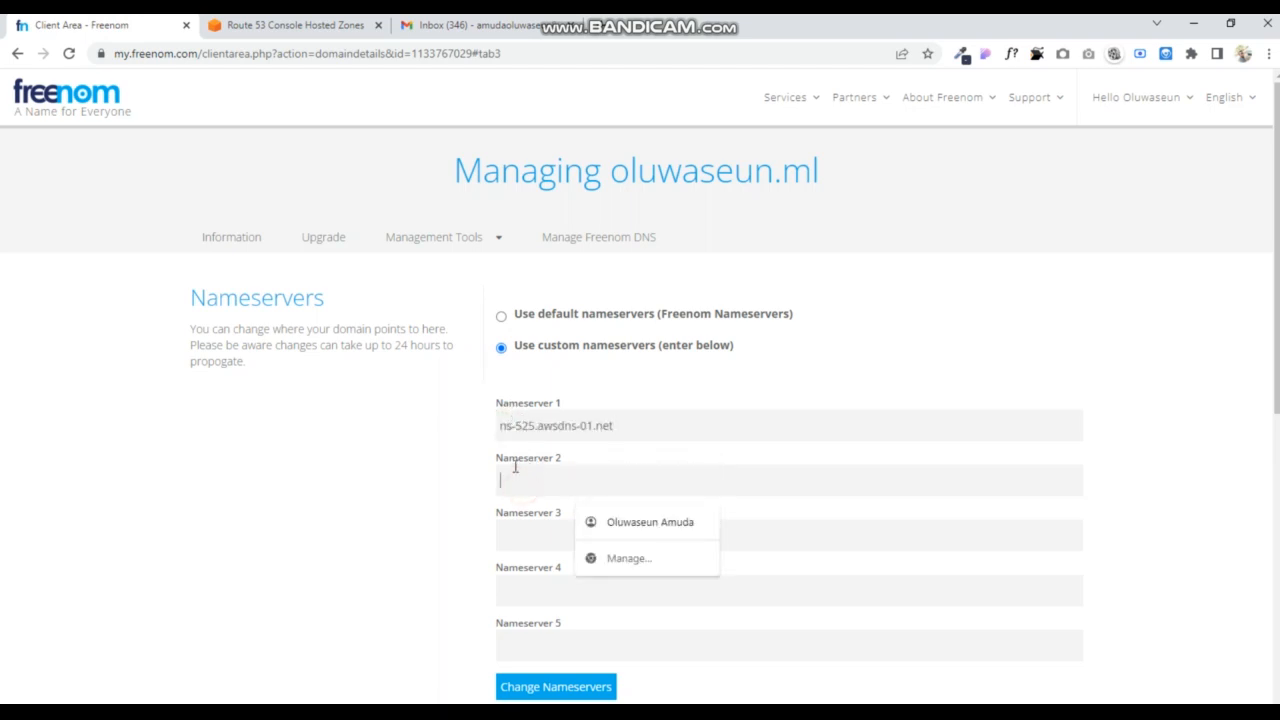
{"action": "left_click", "coordinate": [322, 18]}
{"action": "left_click_drag", "start_coordinate": [621, 550], "coordinate": [787, 552]}
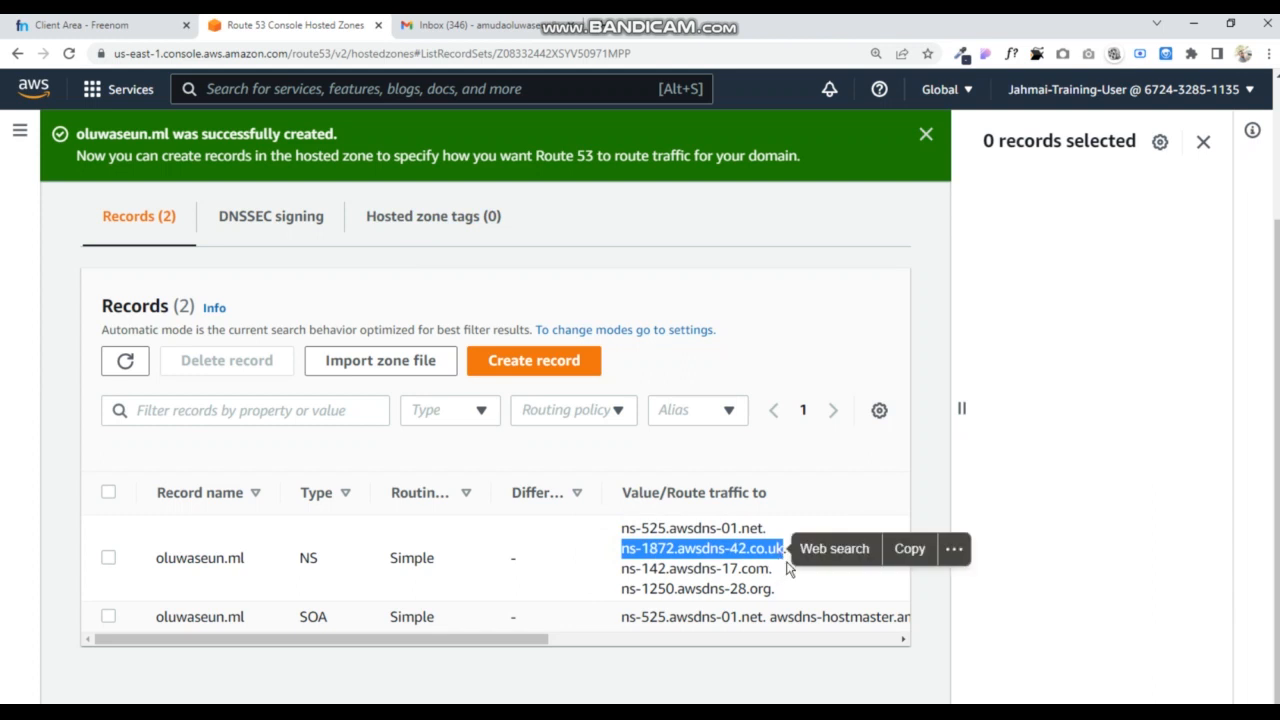
{"action": "left_click", "coordinate": [905, 549]}
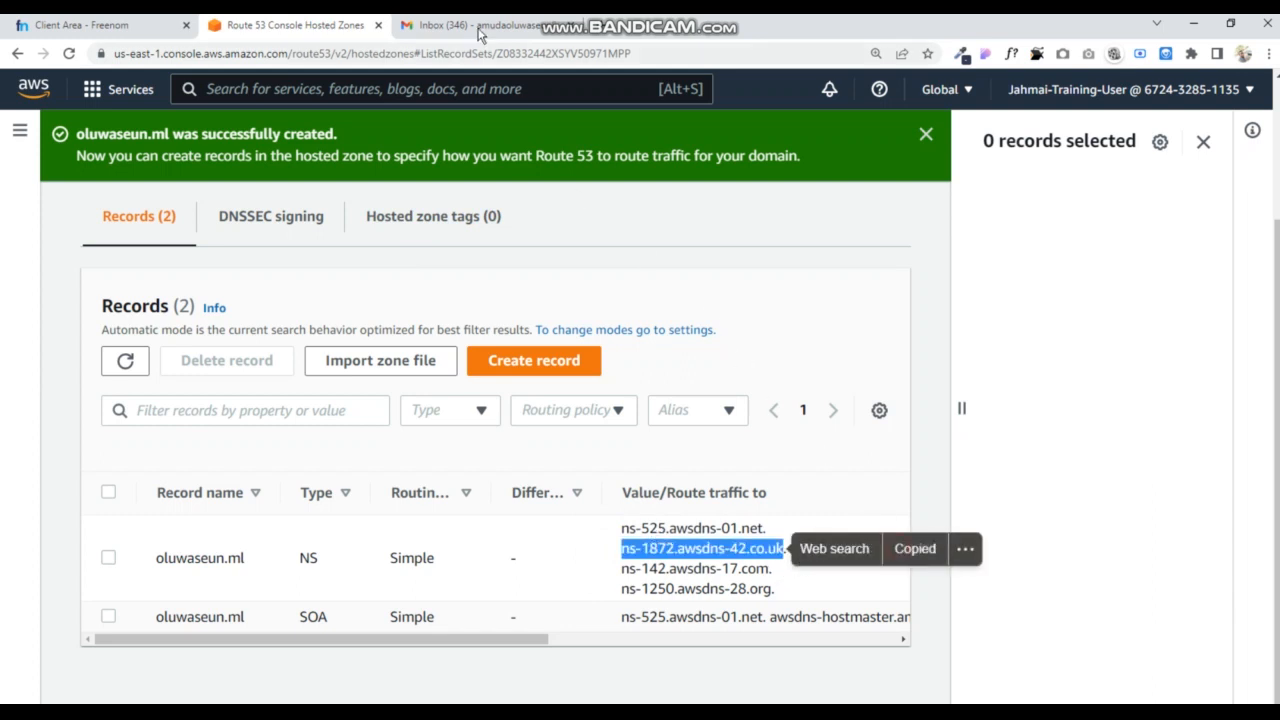
{"action": "left_click", "coordinate": [100, 25]}
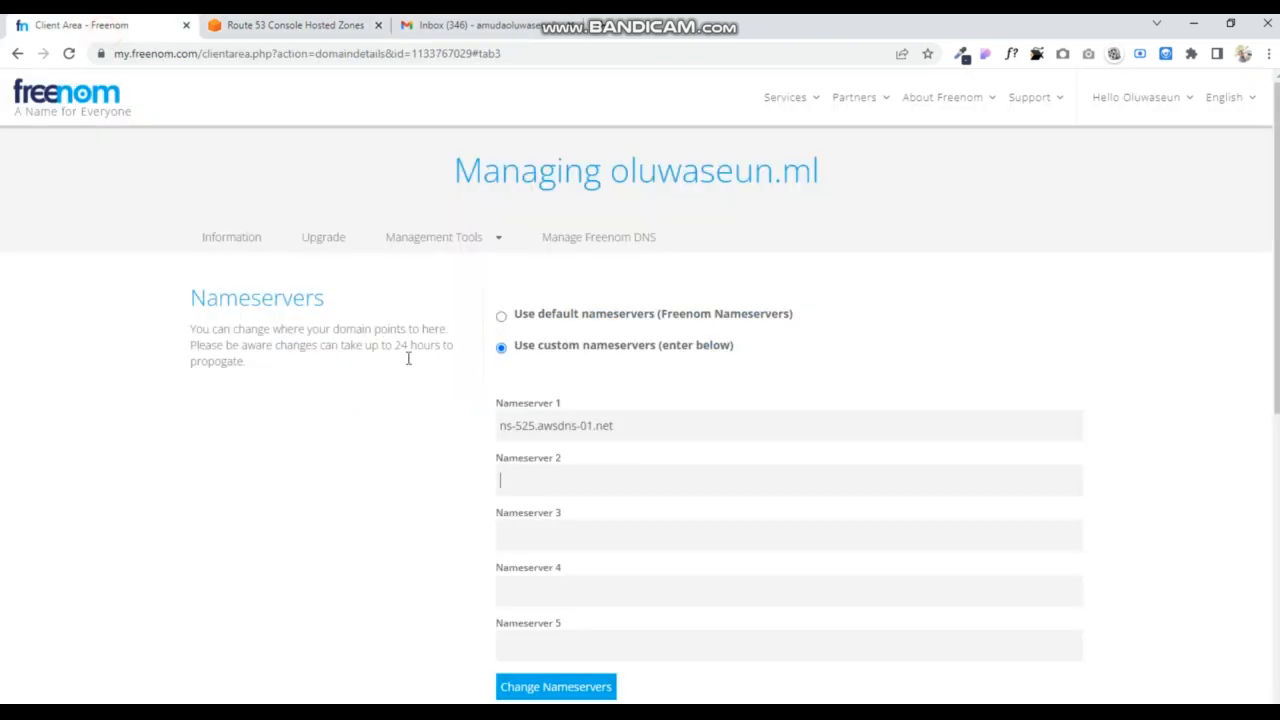
{"action": "left_click", "coordinate": [518, 486]}
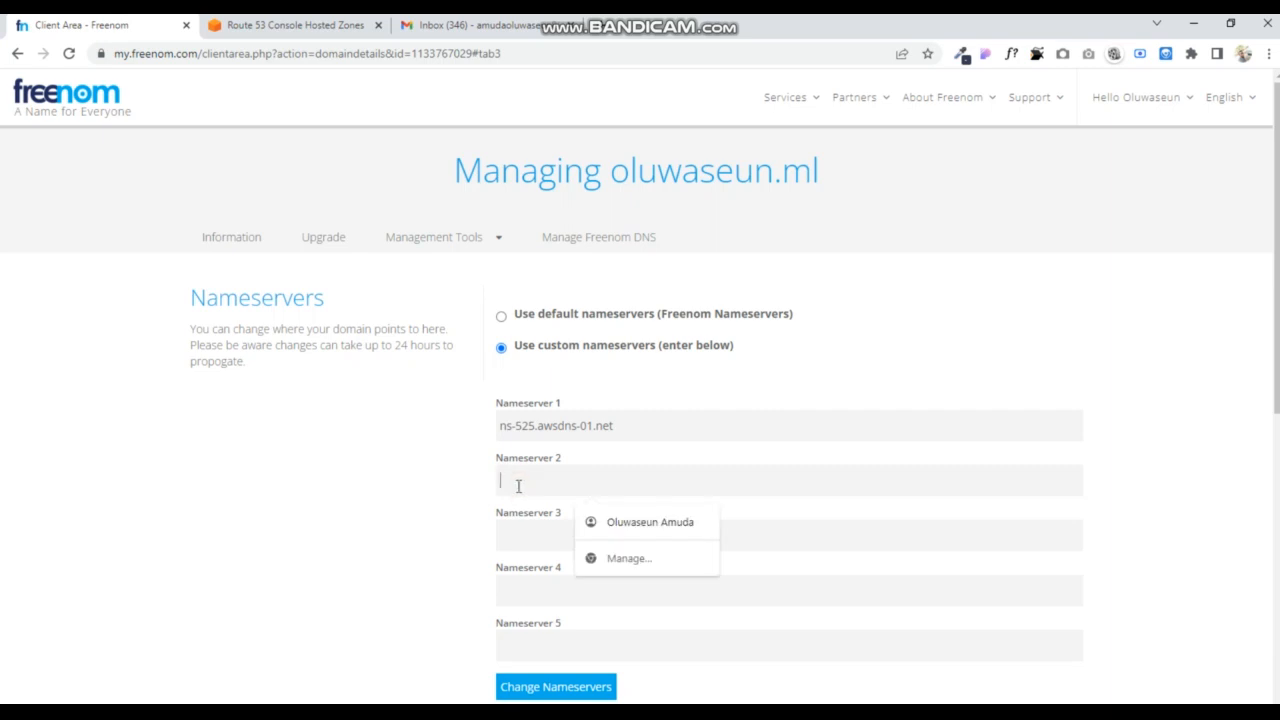
{"action": "key", "text": "ctrl+v"}
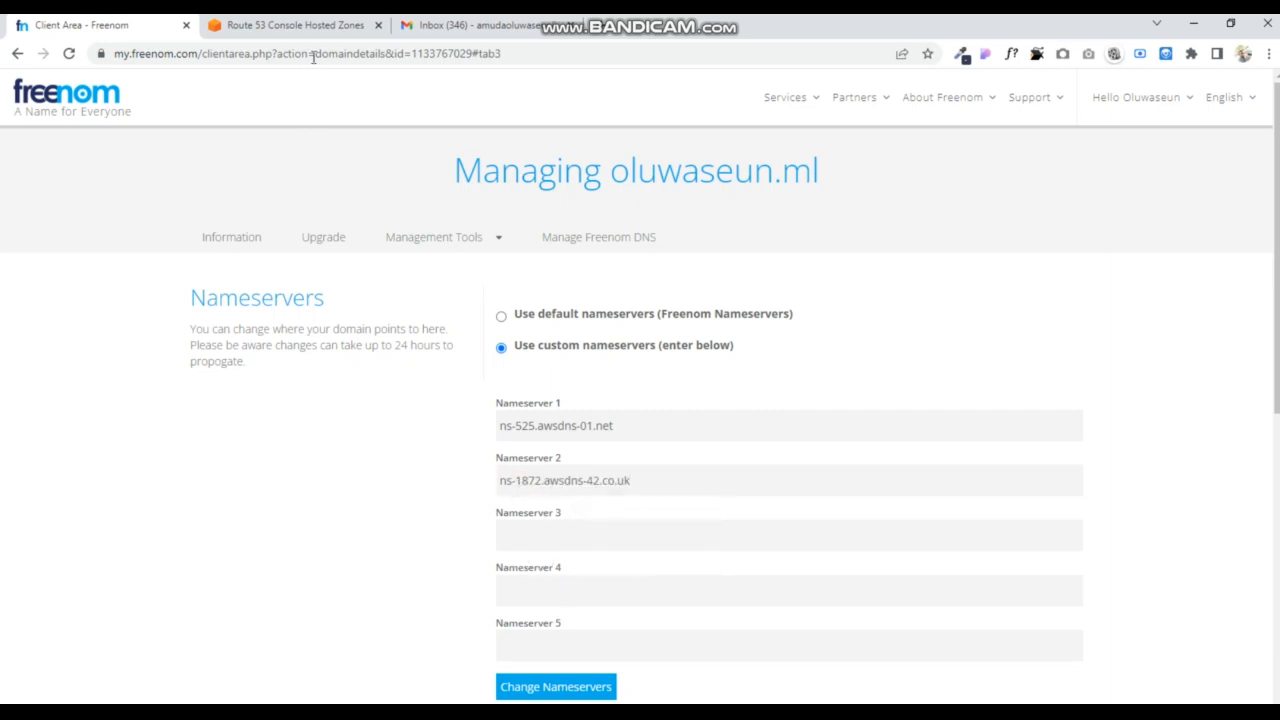
Step: Copy ns-142.awsdns-17.com from the Route 53 NS record and paste it as Nameserver 3 in Freenom
{"action": "left_click", "coordinate": [290, 25]}
{"action": "left_click_drag", "start_coordinate": [620, 568], "coordinate": [776, 580]}
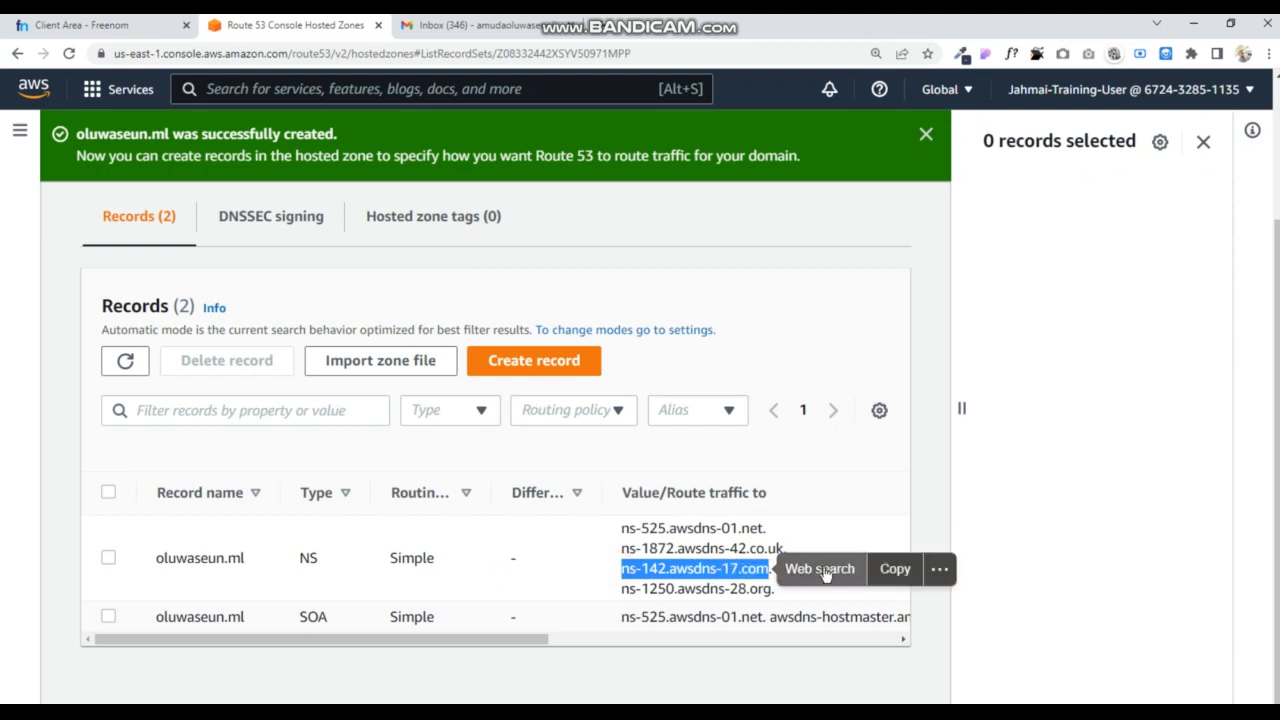
{"action": "left_click", "coordinate": [895, 568]}
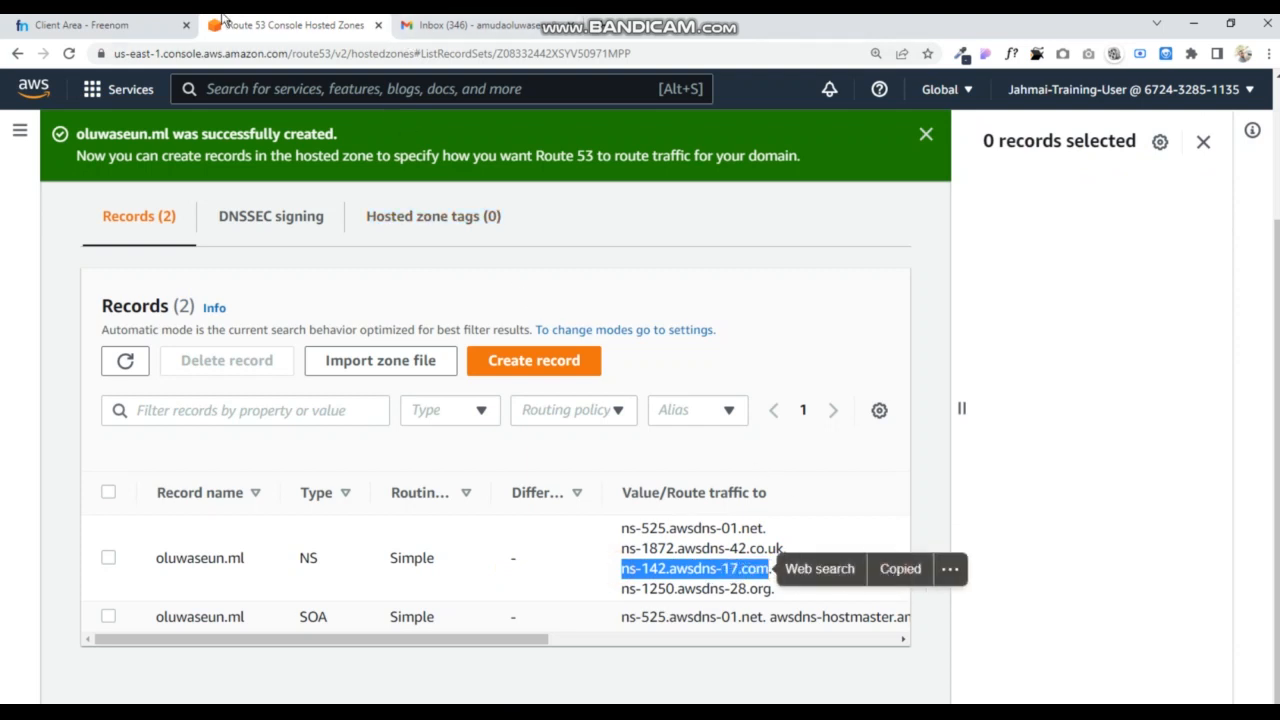
{"action": "left_click", "coordinate": [120, 30]}
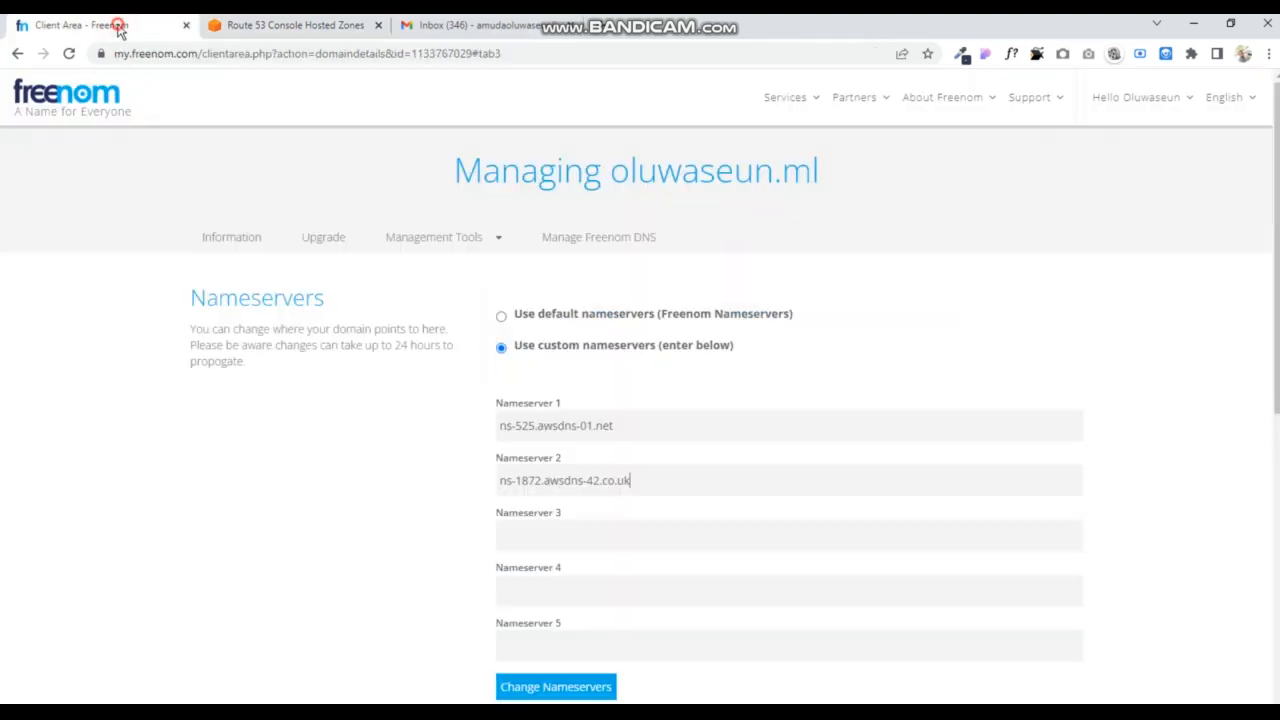
{"action": "left_click", "coordinate": [541, 537]}
{"action": "key", "text": "ctrl+v"}
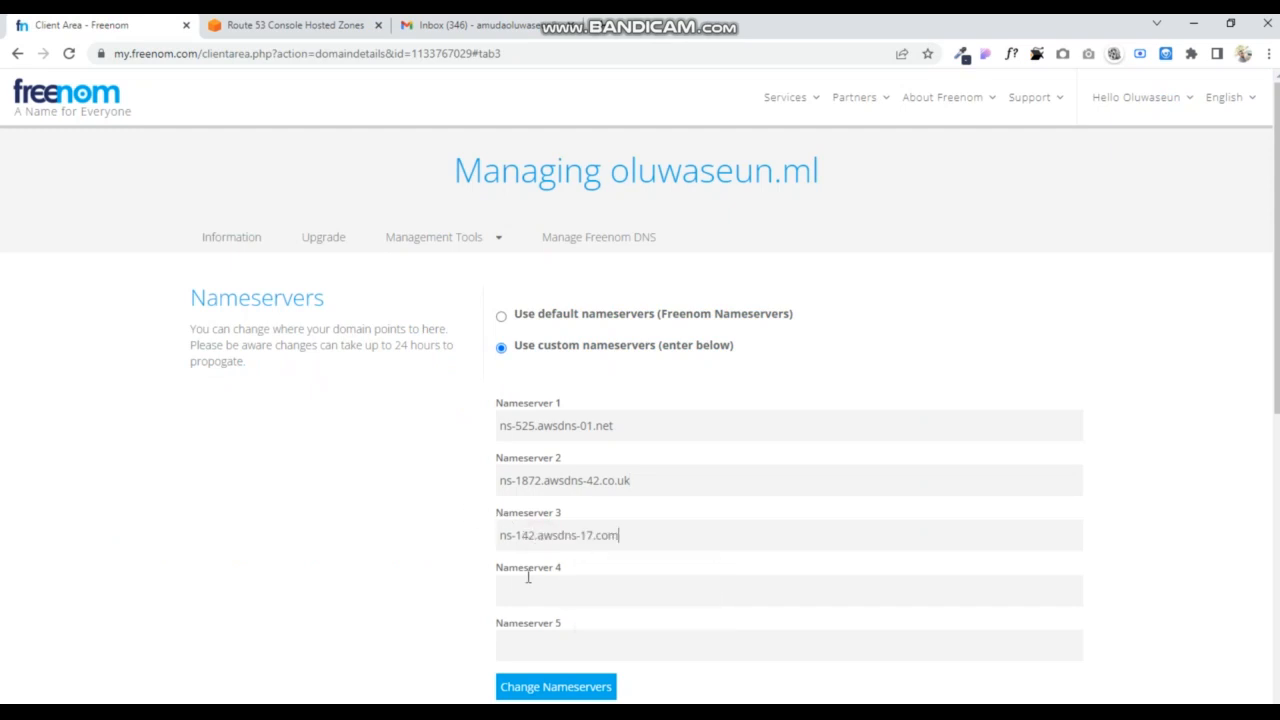
Step: Copy ns-1250.awsdns-28.org from the Route 53 NS record and paste it as Nameserver 4 in Freenom
{"action": "left_click", "coordinate": [522, 595]}
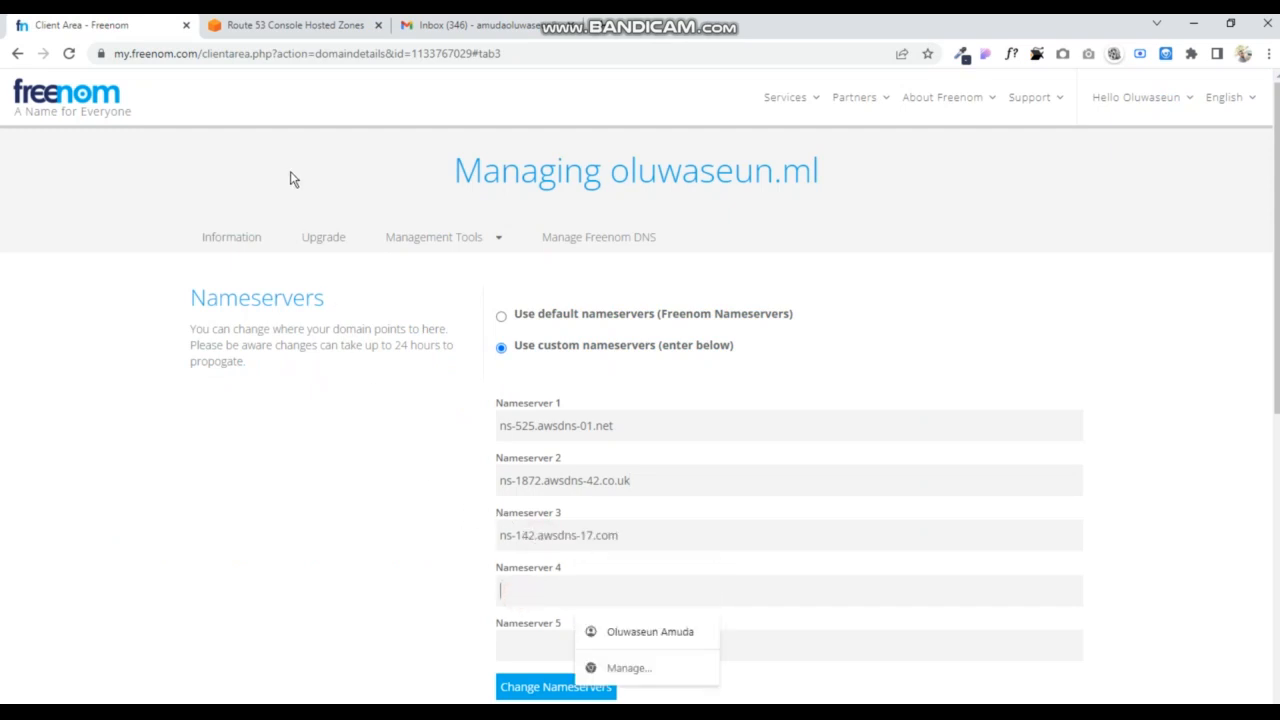
{"action": "left_click", "coordinate": [293, 28]}
{"action": "left_click", "coordinate": [615, 589]}
{"action": "left_click_drag", "start_coordinate": [615, 589], "coordinate": [773, 590]}
{"action": "left_click", "coordinate": [890, 589]}
{"action": "left_click", "coordinate": [100, 25]}
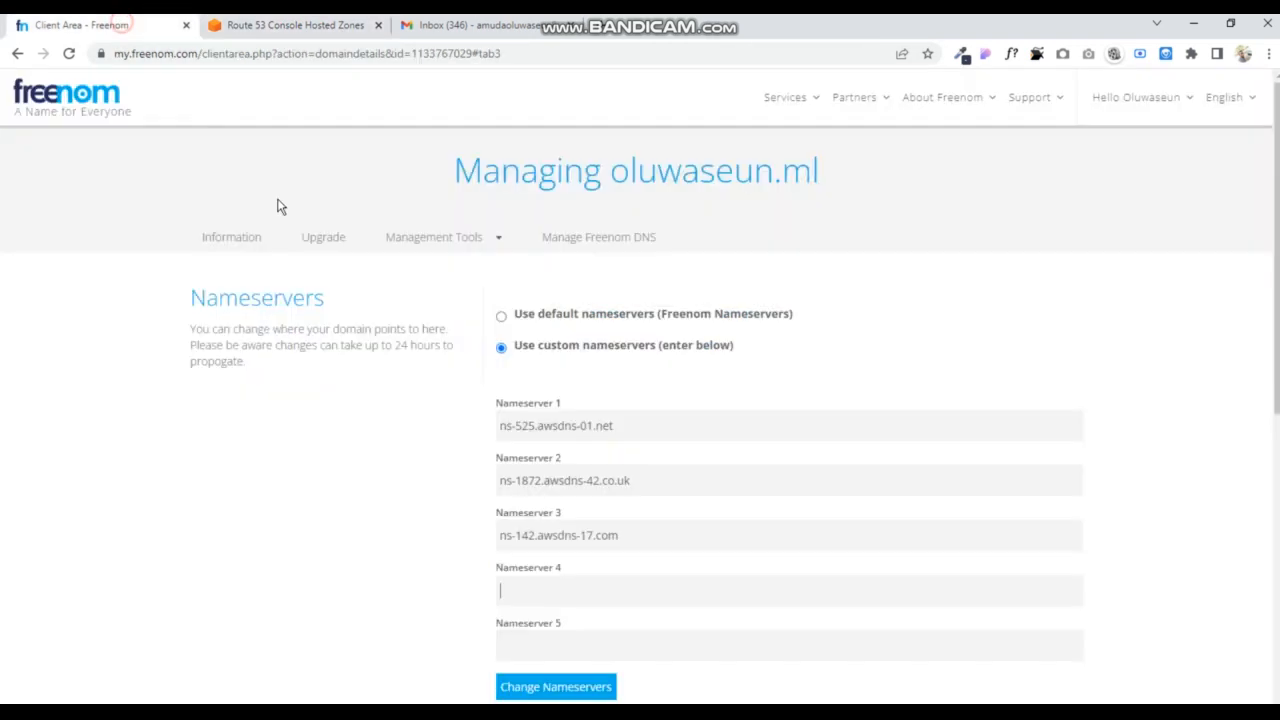
{"action": "left_click", "coordinate": [536, 593]}
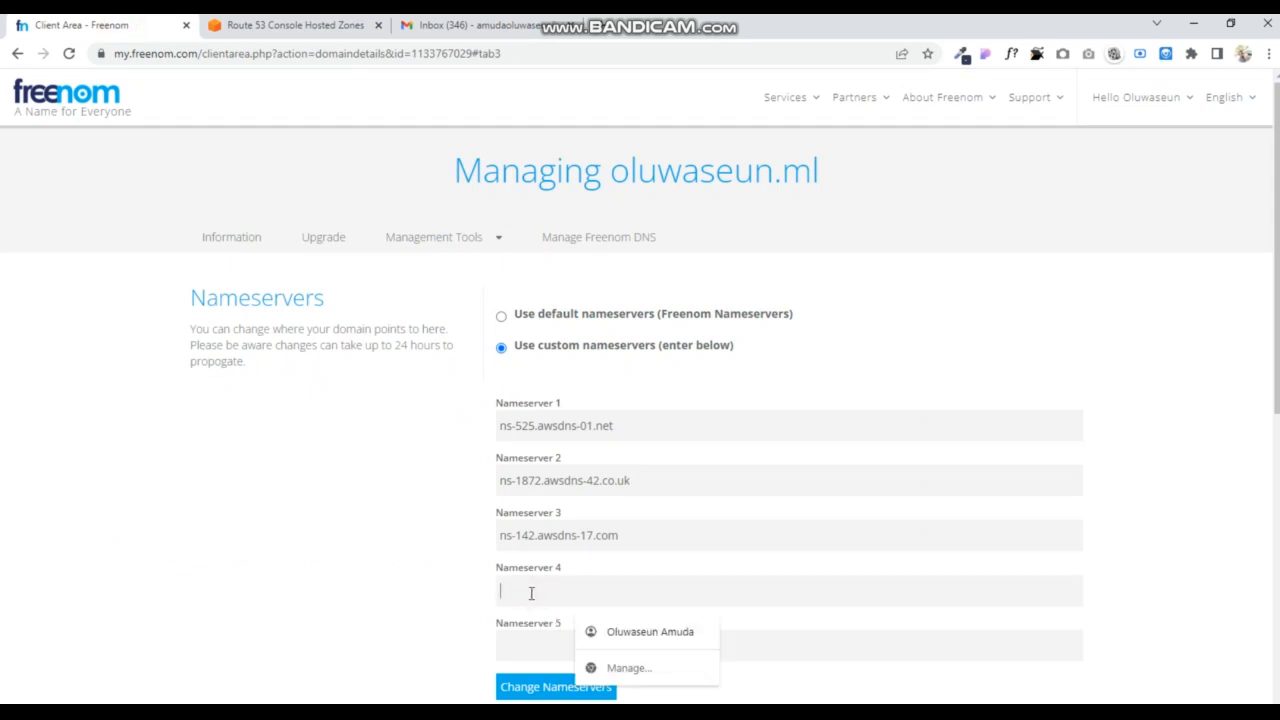
{"action": "key", "text": "ctrl+v"}
Step: Submit the custom nameservers for oluwaseun.ml, signing back in to Freenom with the prefilled account credentials
{"action": "left_click", "coordinate": [543, 687]}
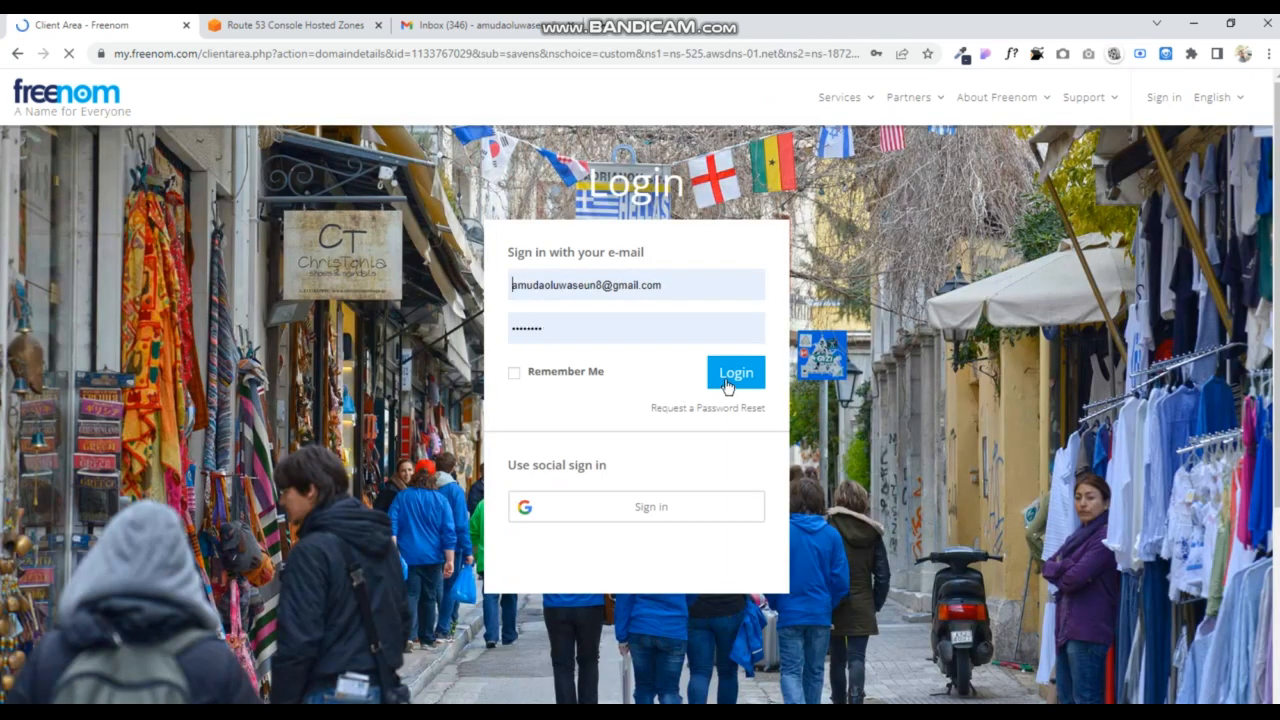
{"action": "left_click", "coordinate": [730, 376]}
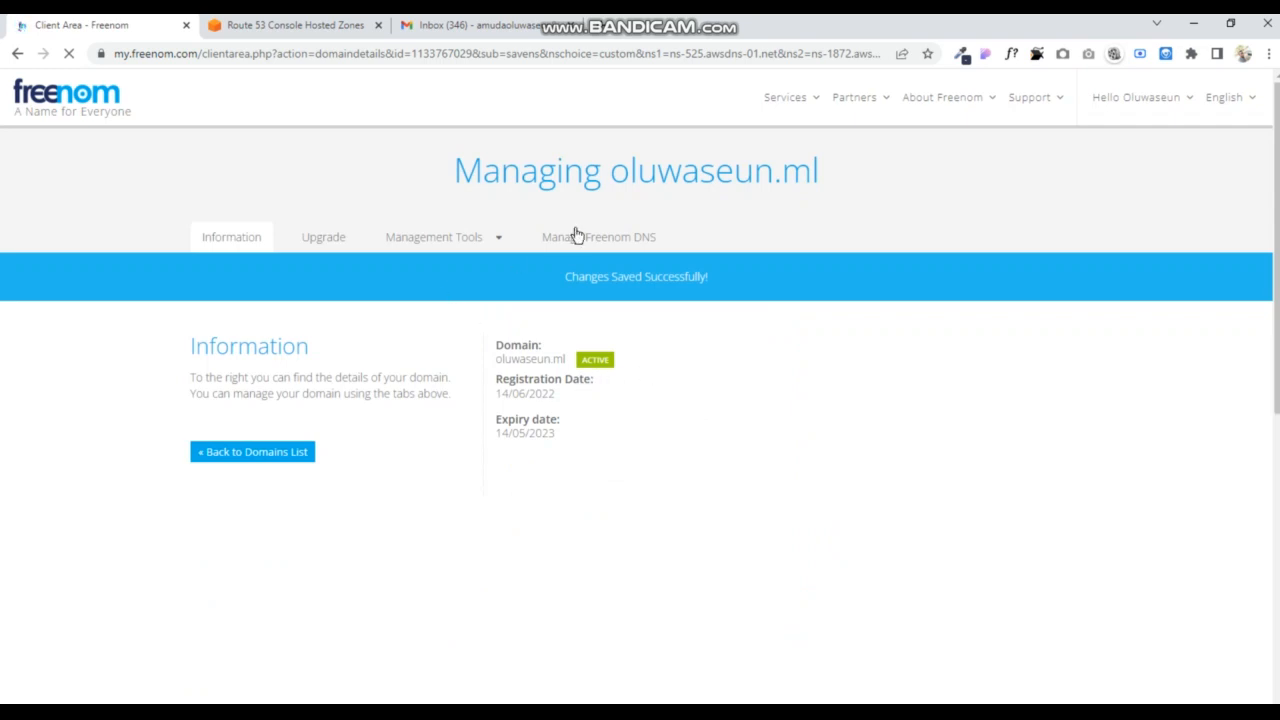
Step: Reopen the nameserver settings of oluwaseun.ml and review the saved custom nameserver entries
{"action": "left_click", "coordinate": [446, 240]}
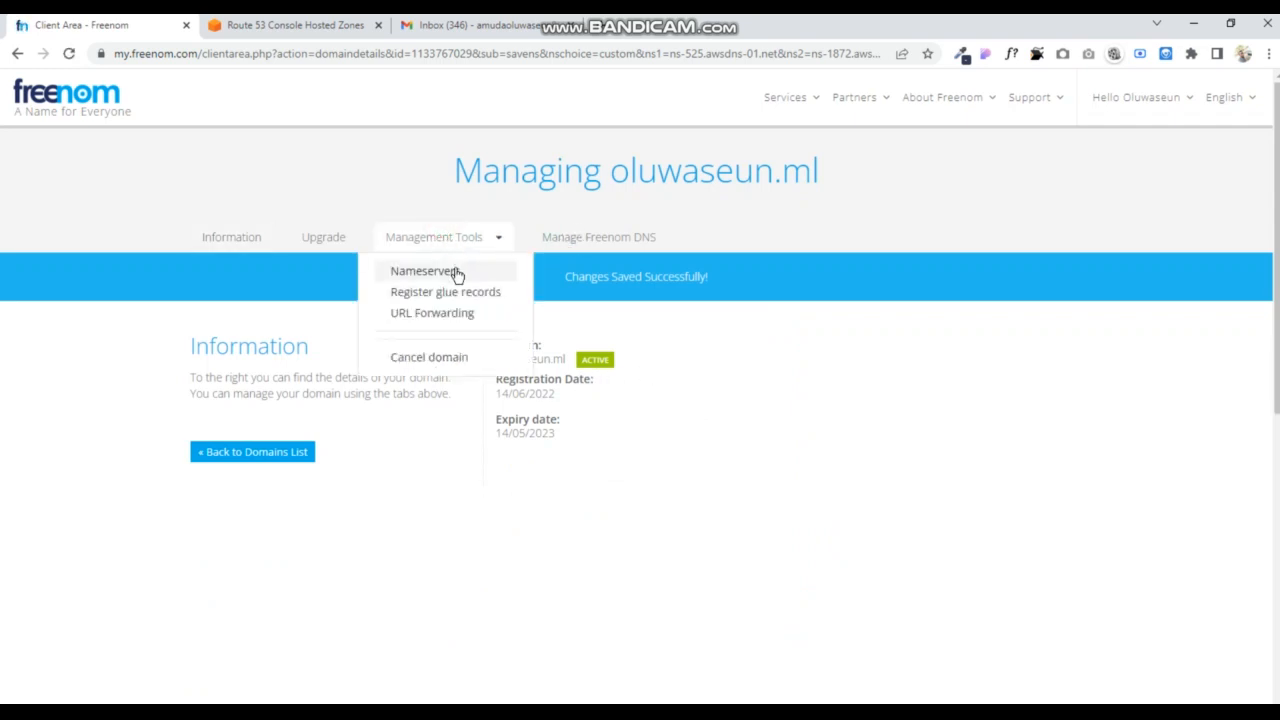
{"action": "left_click", "coordinate": [454, 272]}
{"action": "scroll", "coordinate": [621, 451], "scroll_direction": "down", "scroll_amount": 5}
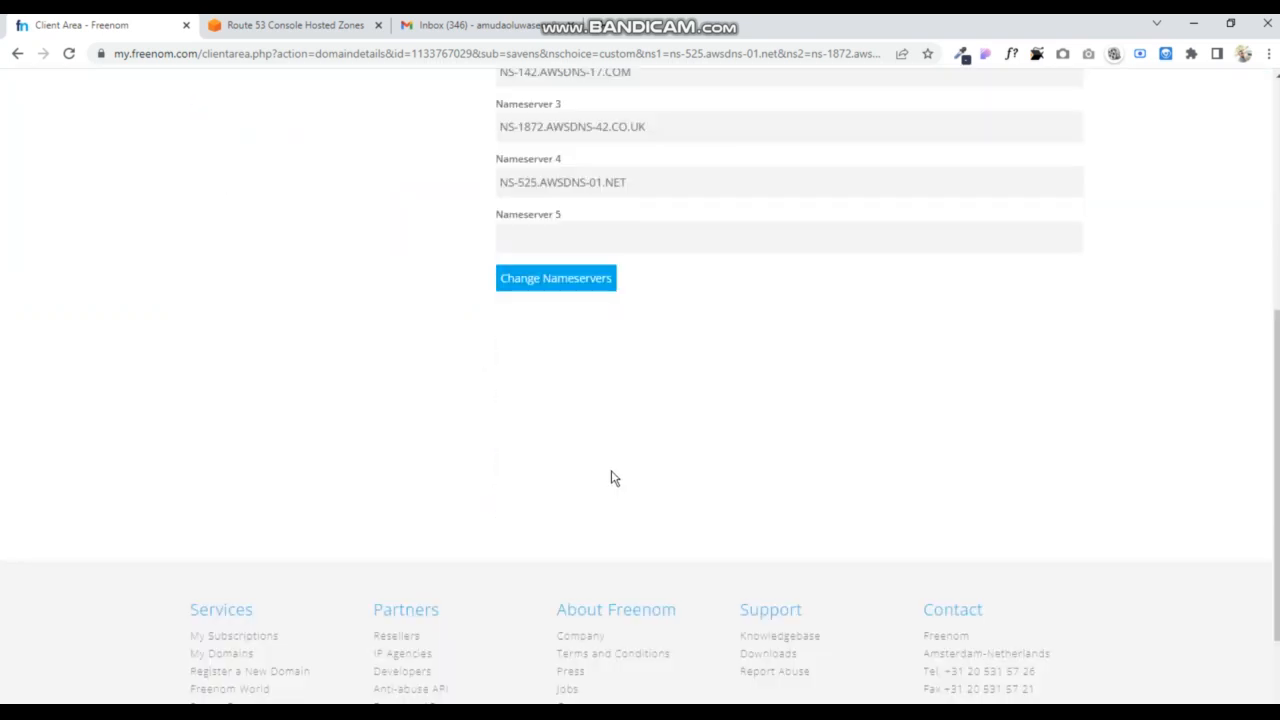
{"action": "scroll", "coordinate": [571, 386], "scroll_direction": "up", "scroll_amount": 5}
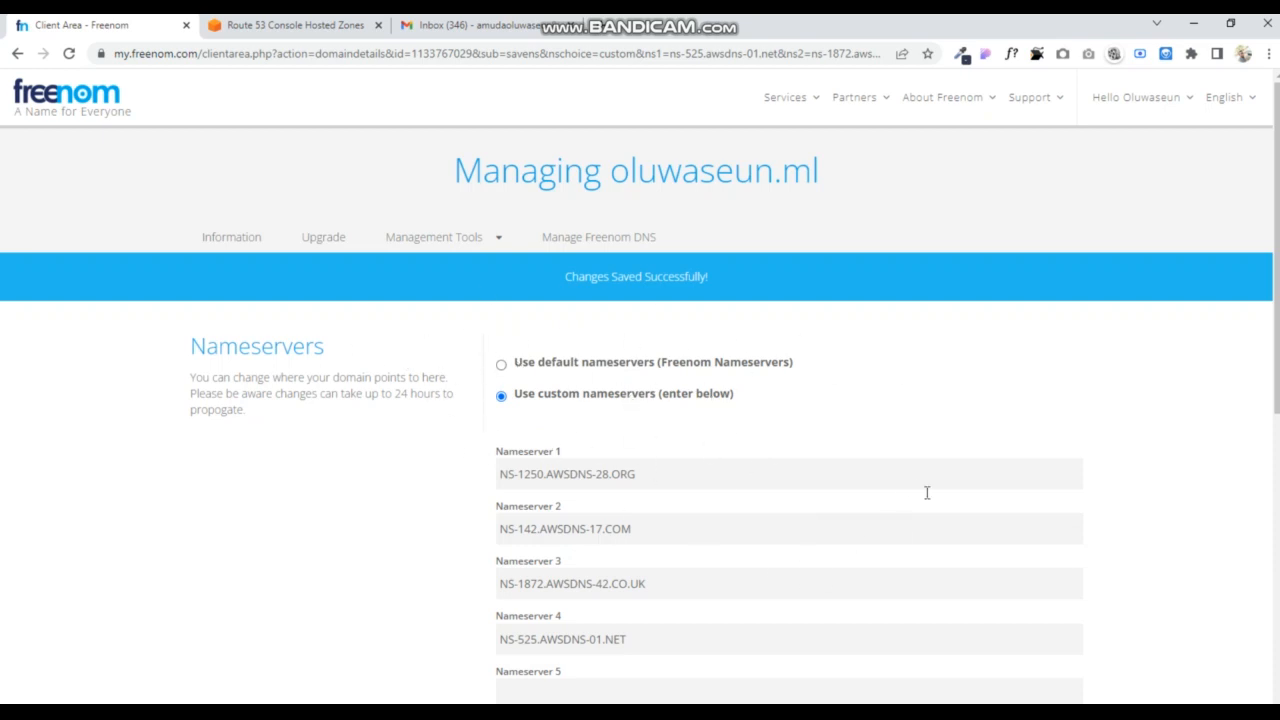
{"action": "scroll", "coordinate": [937, 465], "scroll_direction": "down", "scroll_amount": 5}
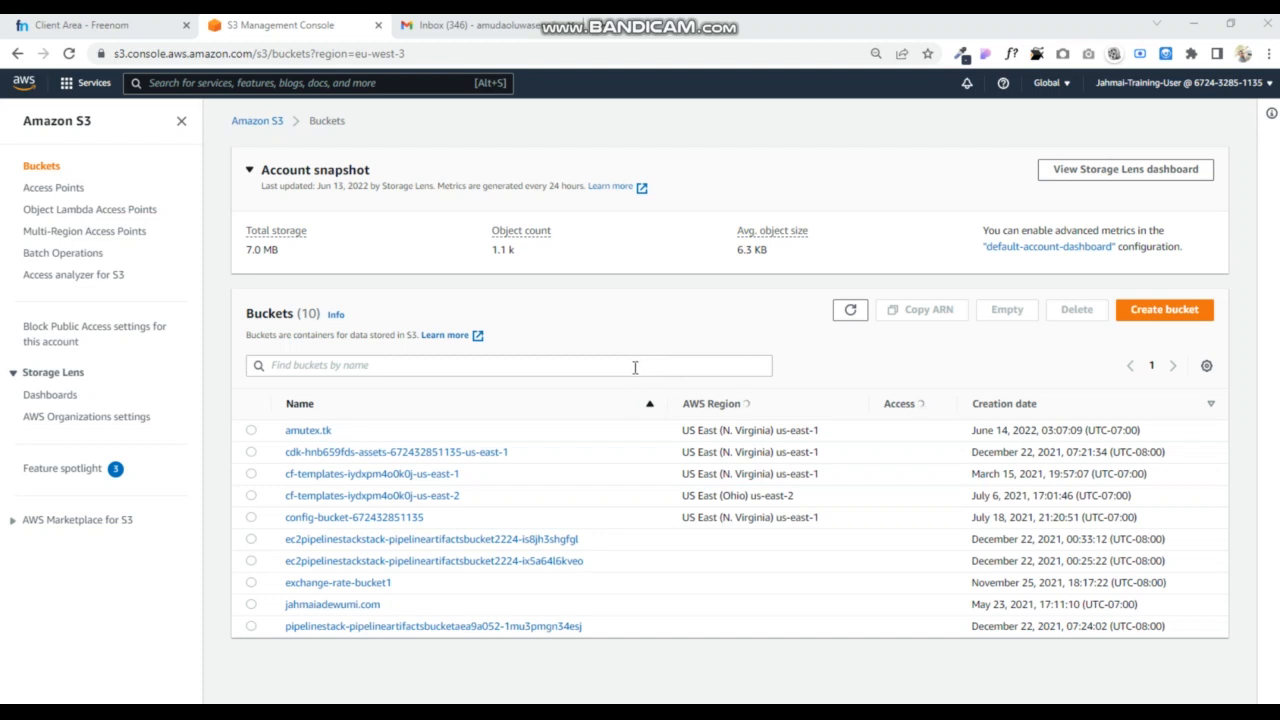
Step: Start creating a new Amazon S3 bucket and name it oluwaseun.ml
{"action": "left_click", "coordinate": [1152, 311]}
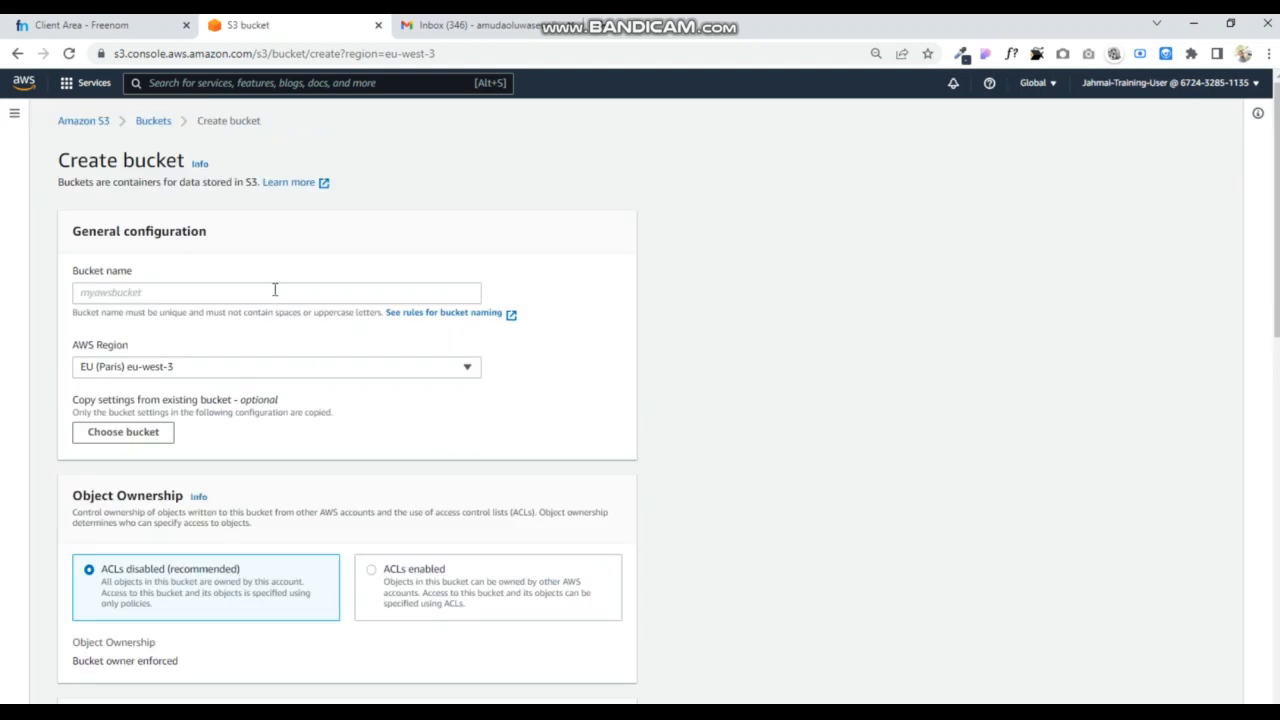
{"action": "left_click", "coordinate": [273, 291]}
{"action": "type", "text": "oluwaseun.ml"}
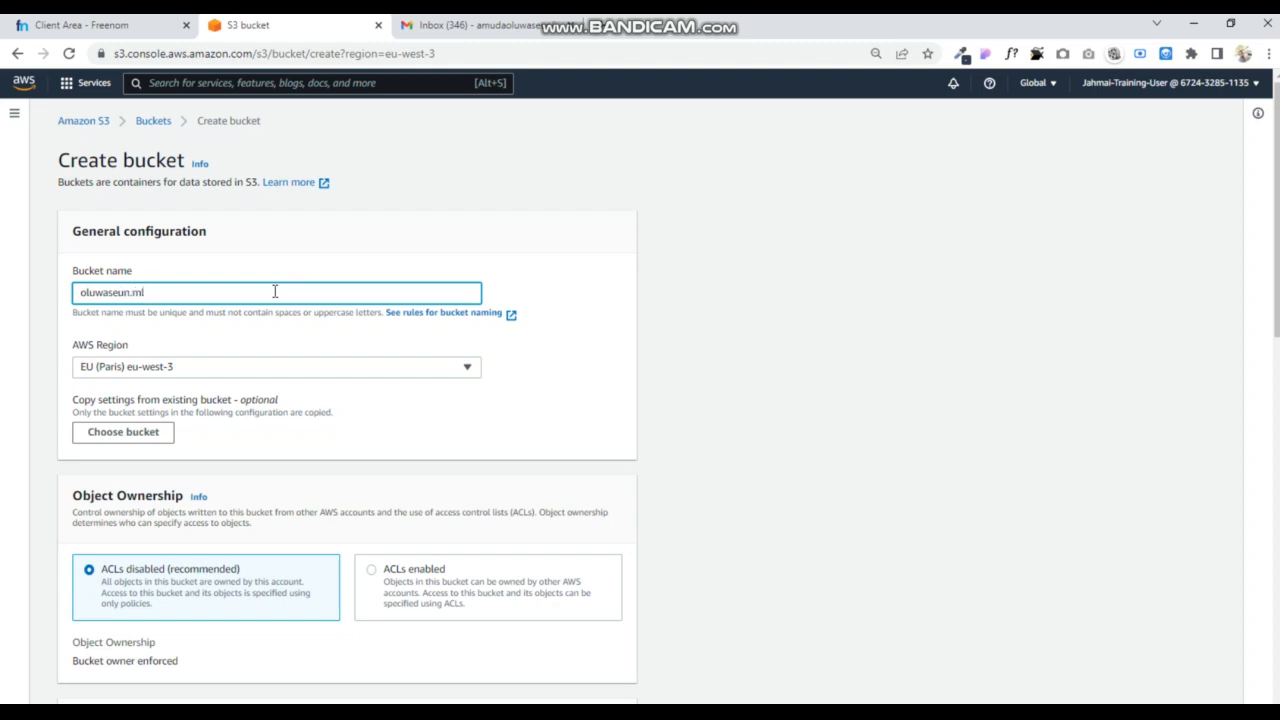
Step: Set the new bucket's AWS Region to US East (N. Virginia) us-east-1
{"action": "left_click", "coordinate": [280, 373]}
{"action": "scroll", "coordinate": [203, 566], "scroll_direction": "down", "scroll_amount": 5}
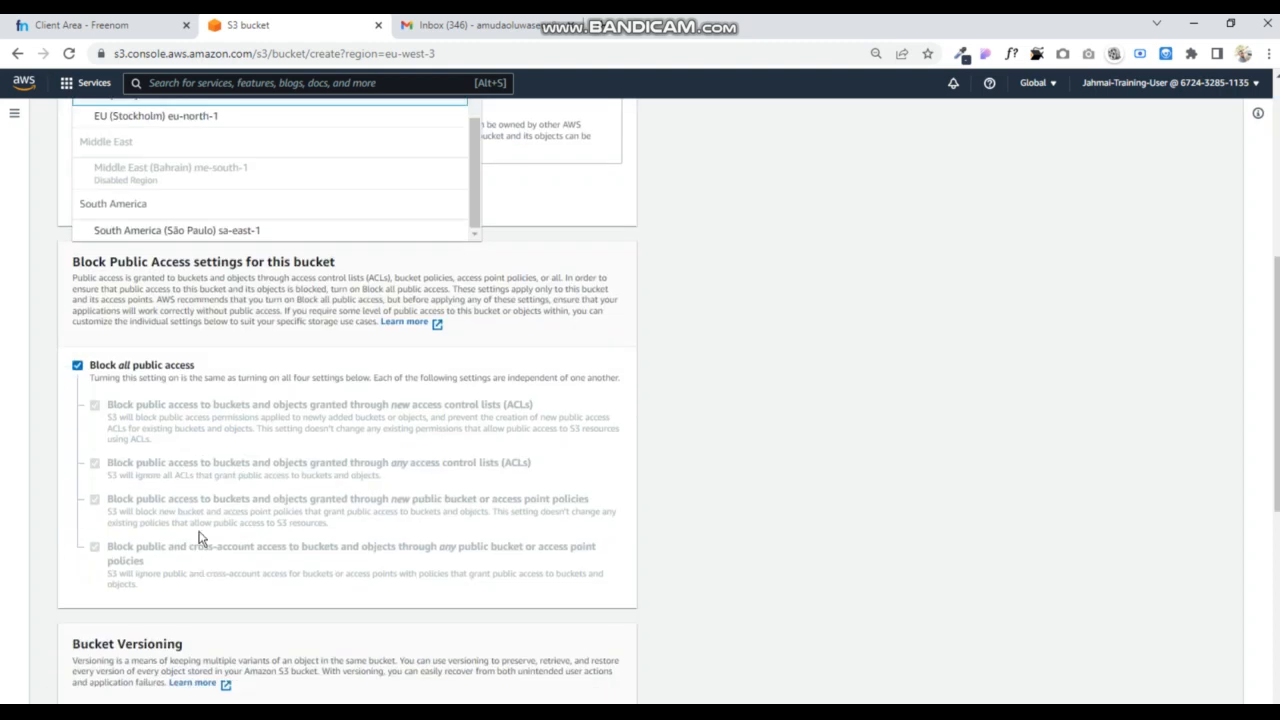
{"action": "scroll", "coordinate": [309, 200], "scroll_direction": "up", "scroll_amount": 5}
{"action": "scroll", "coordinate": [330, 215], "scroll_direction": "down", "scroll_amount": 5}
{"action": "scroll", "coordinate": [337, 200], "scroll_direction": "up", "scroll_amount": 5}
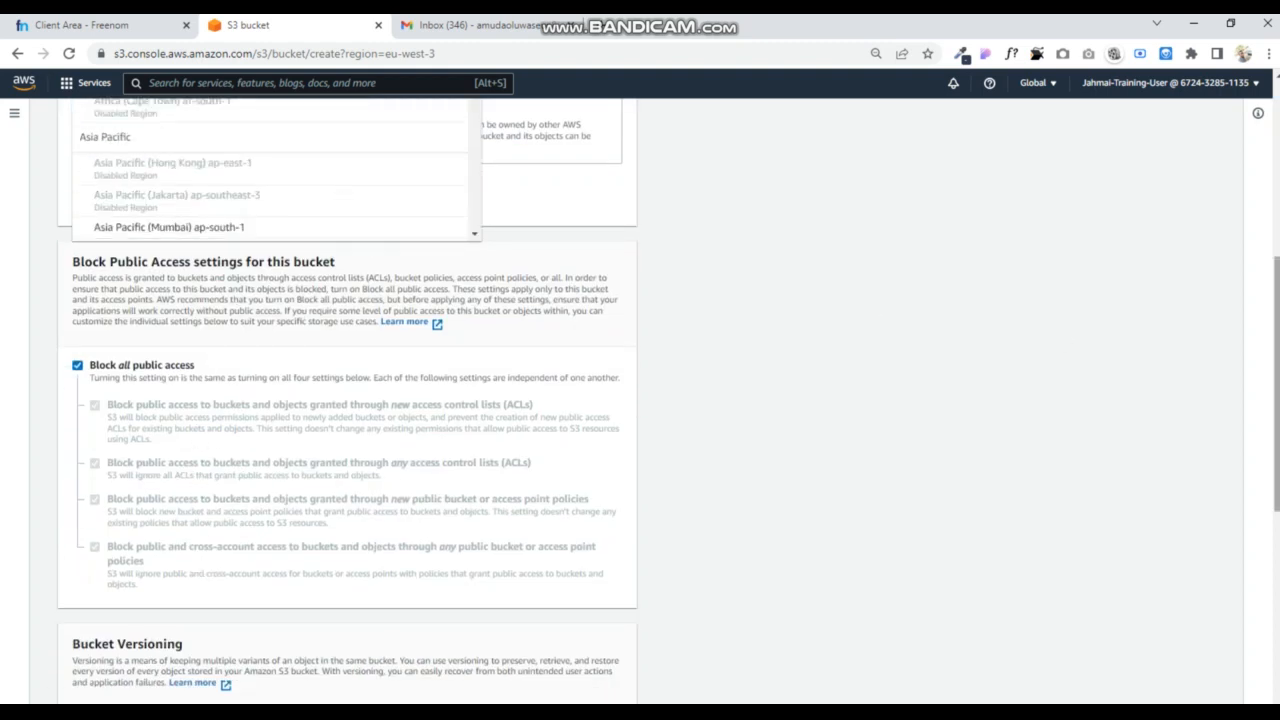
{"action": "left_click_drag", "start_coordinate": [1276, 403], "coordinate": [1276, 308]}
{"action": "left_click", "coordinate": [434, 160]}
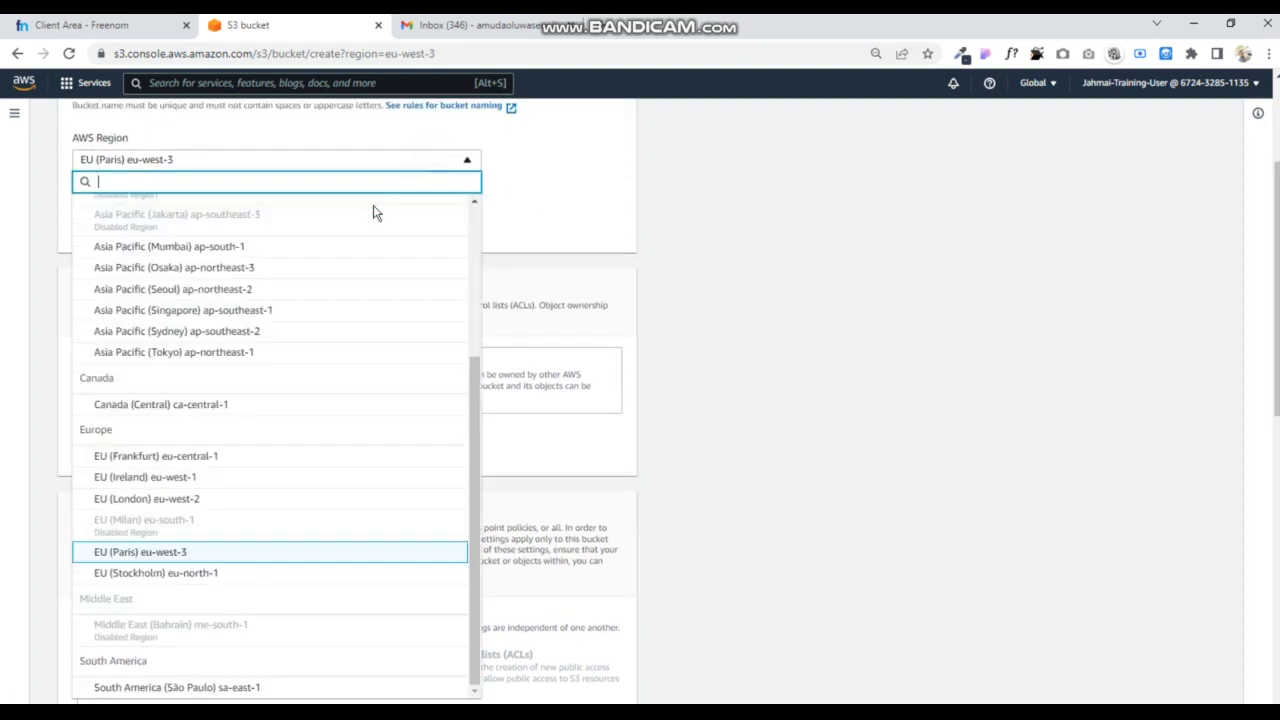
{"action": "scroll", "coordinate": [358, 303], "scroll_direction": "up", "scroll_amount": 3}
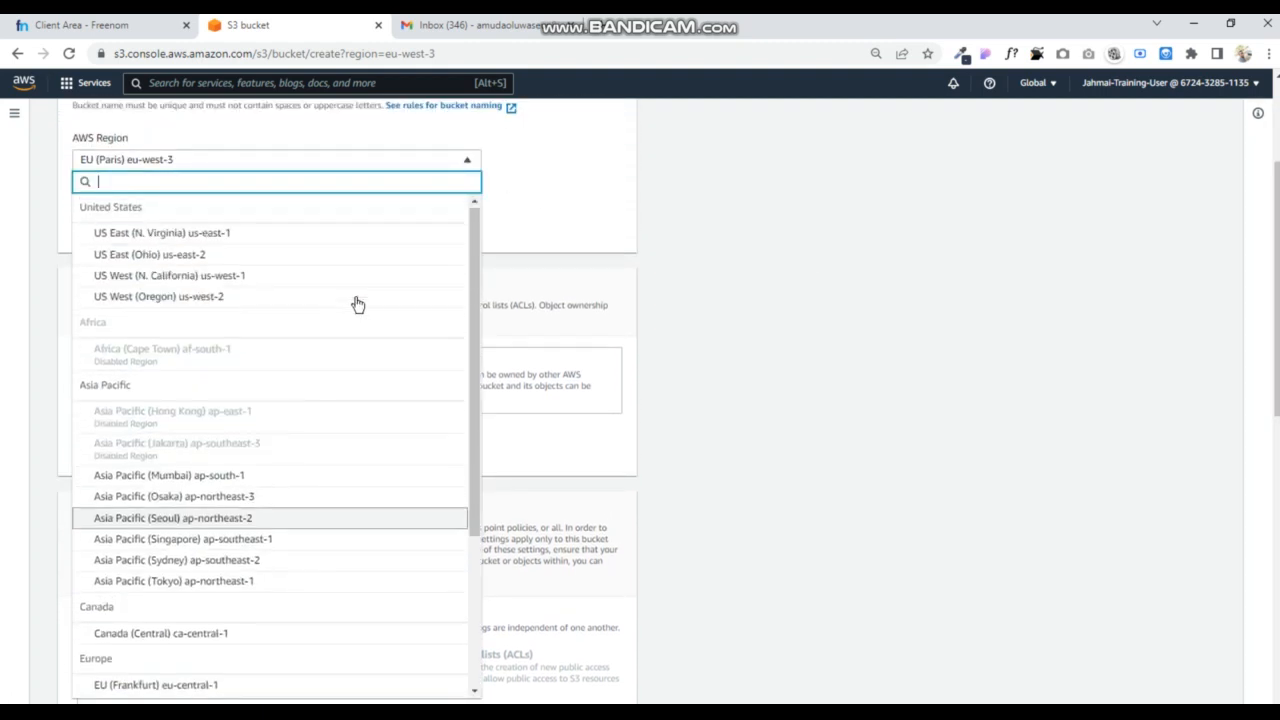
{"action": "left_click", "coordinate": [220, 233]}
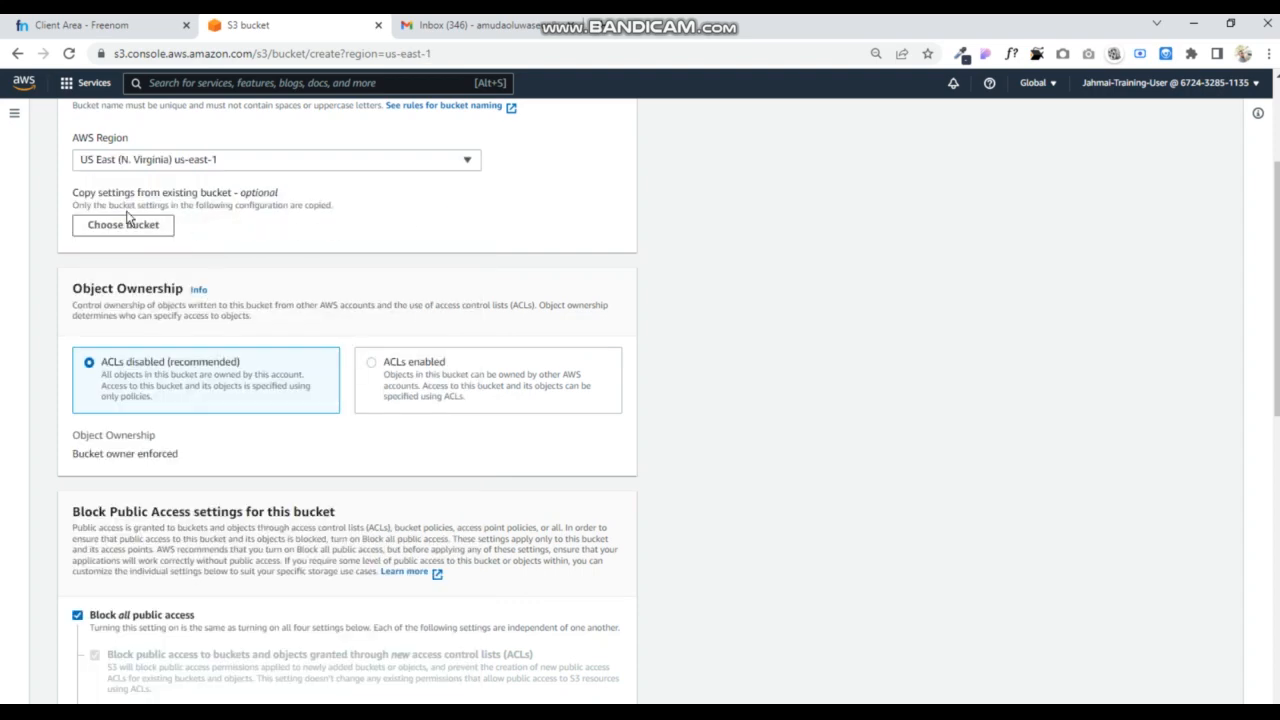
Step: Turn off blocking of all public access for the bucket and acknowledge that its objects might become public
{"action": "scroll", "coordinate": [254, 470], "scroll_direction": "down", "scroll_amount": 5}
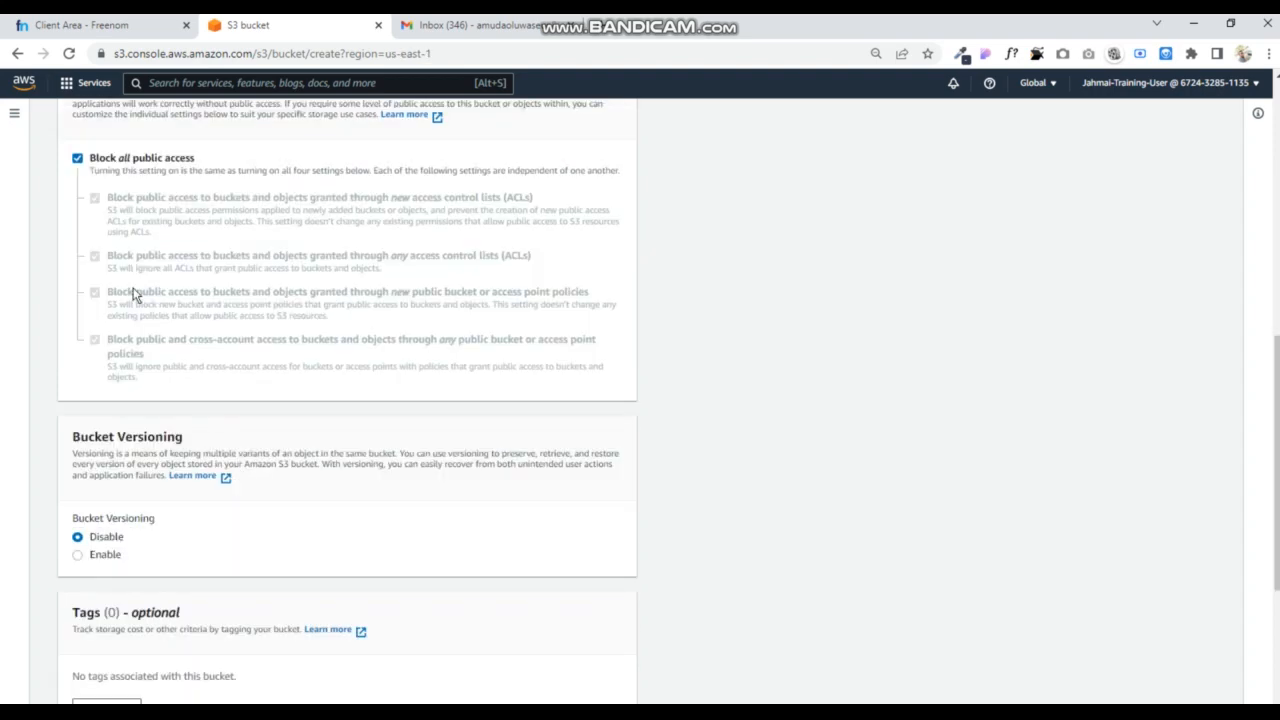
{"action": "left_click", "coordinate": [78, 159]}
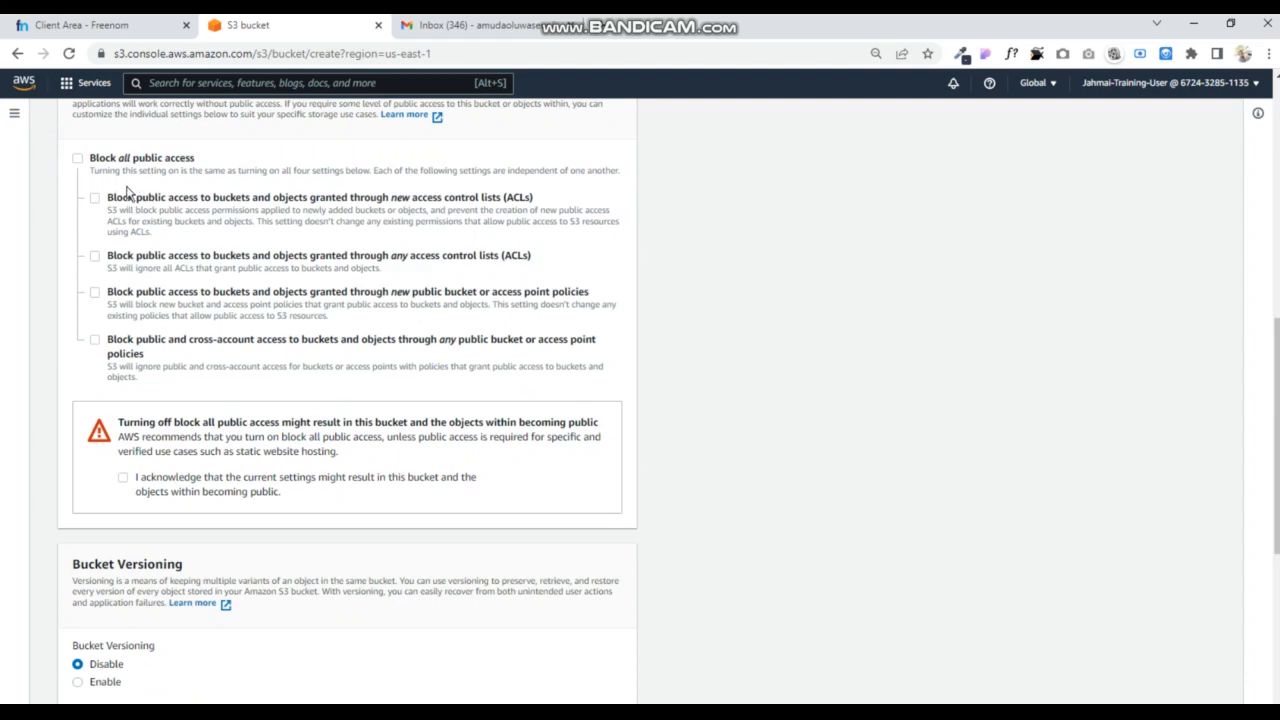
{"action": "left_click", "coordinate": [125, 479]}
Step: Create the oluwaseun.ml bucket with the configured settings, resubmitting the creation request
{"action": "scroll", "coordinate": [277, 485], "scroll_direction": "down", "scroll_amount": 5}
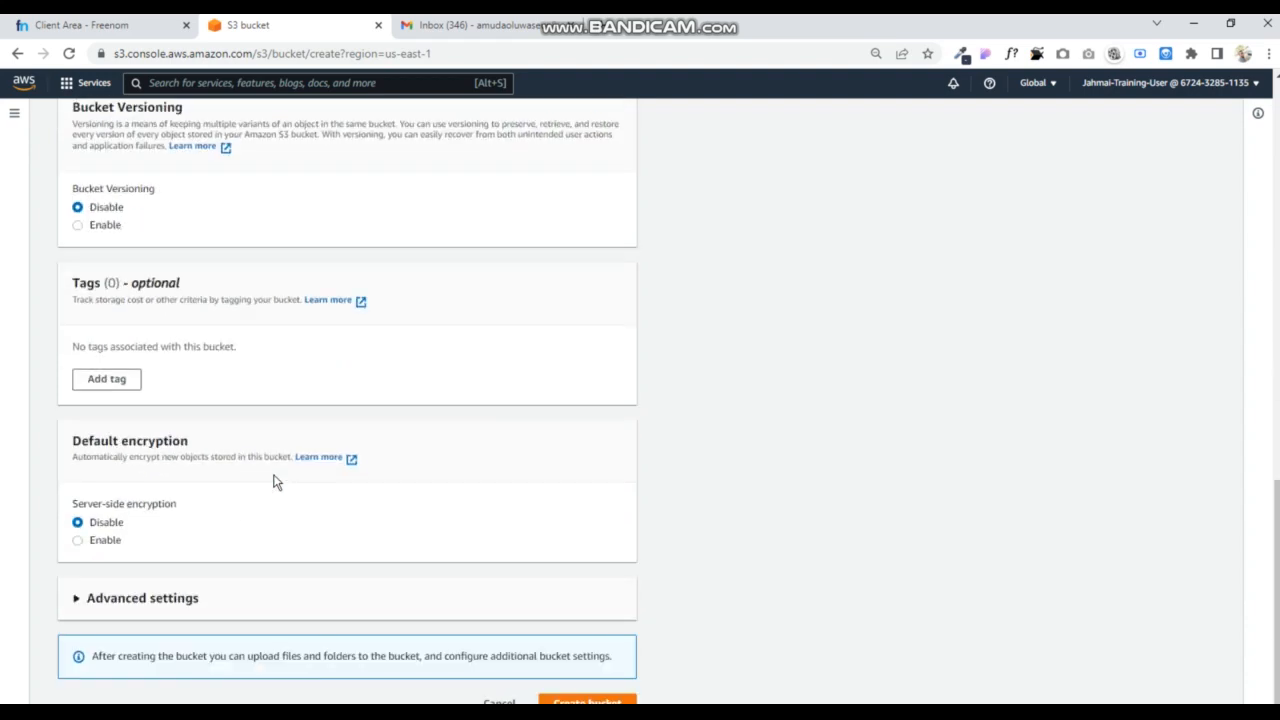
{"action": "left_click", "coordinate": [588, 702]}
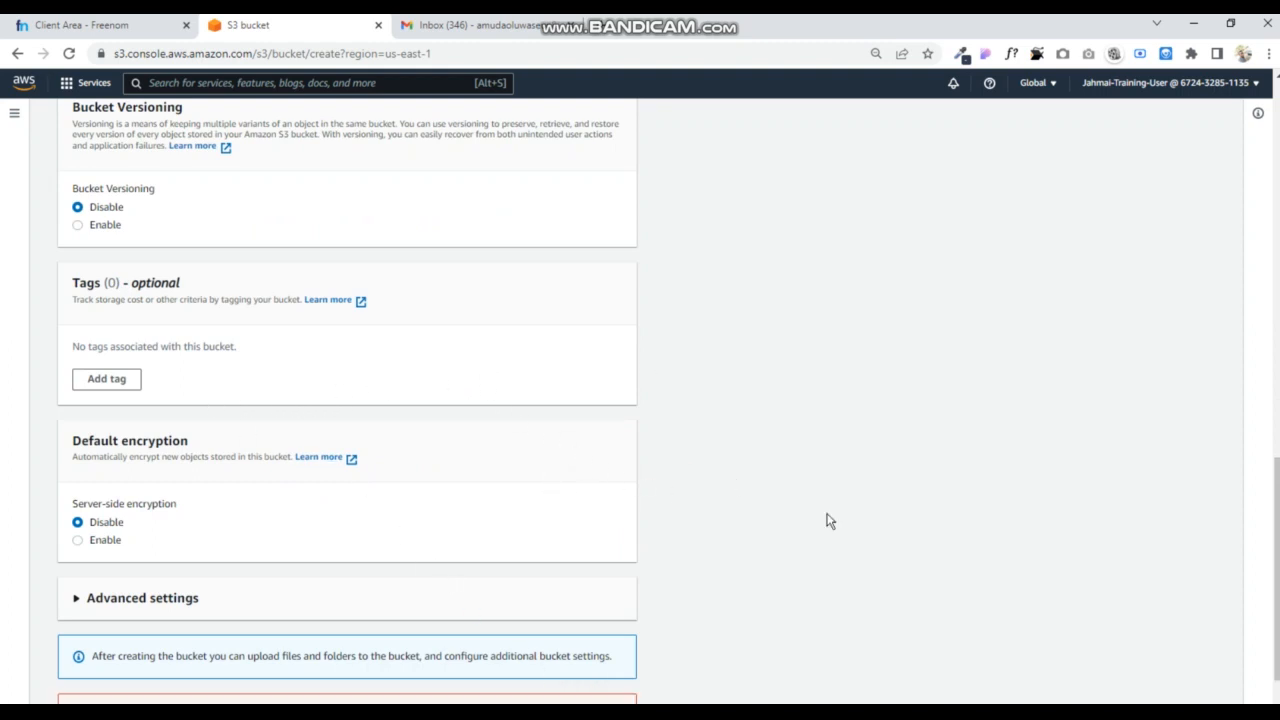
{"action": "scroll", "coordinate": [857, 526], "scroll_direction": "down", "scroll_amount": 2}
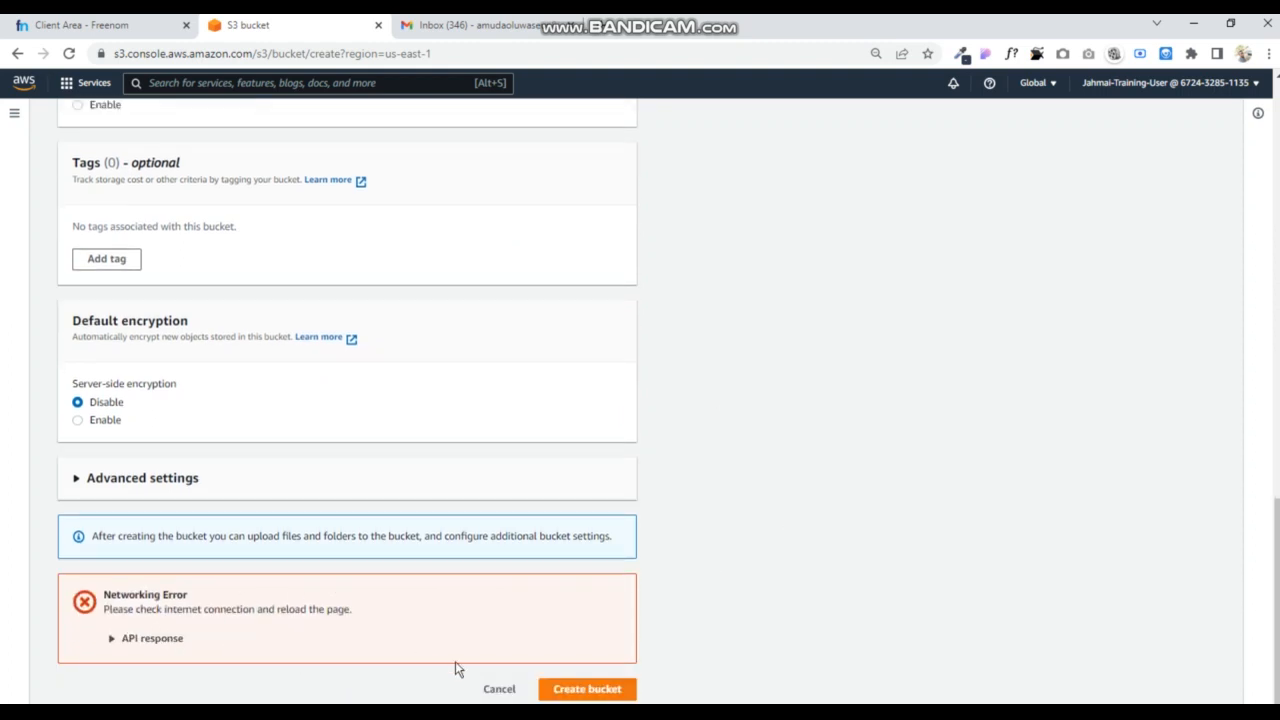
{"action": "left_click", "coordinate": [580, 690]}
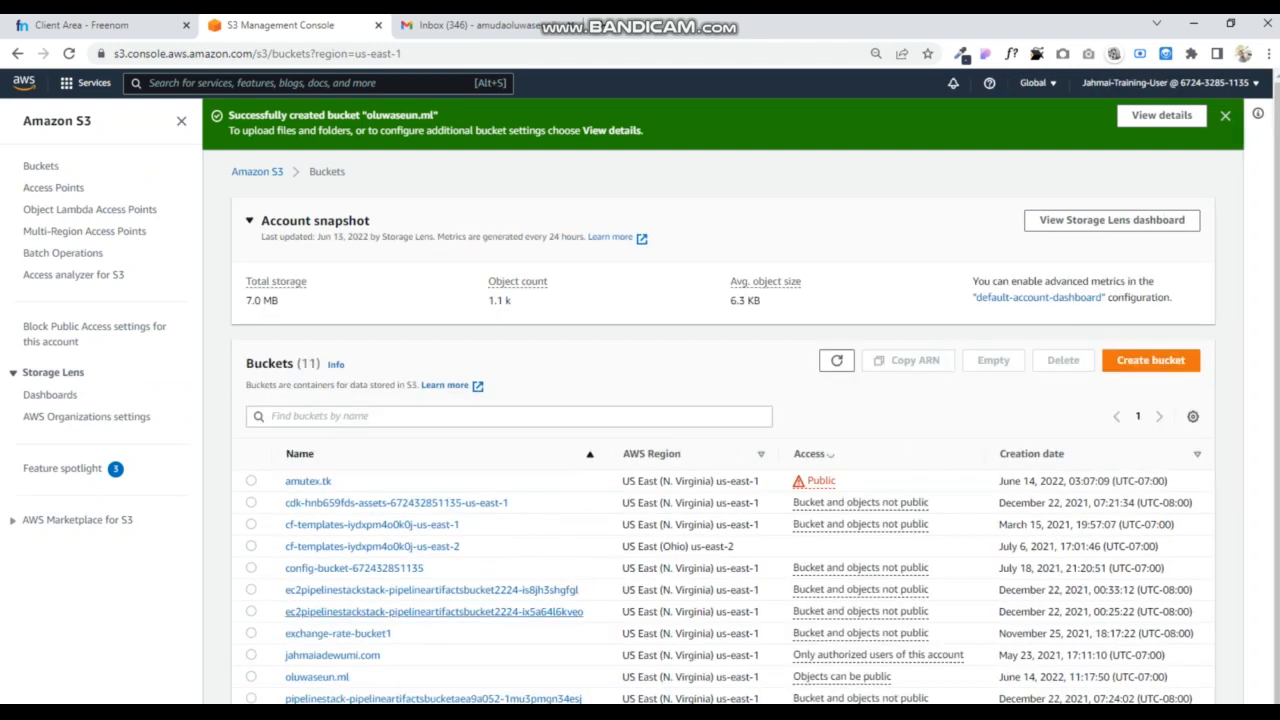
Step: Open the oluwaseun.ml bucket's permissions and go to its bucket policy section
{"action": "scroll", "coordinate": [580, 522], "scroll_direction": "down", "scroll_amount": 1}
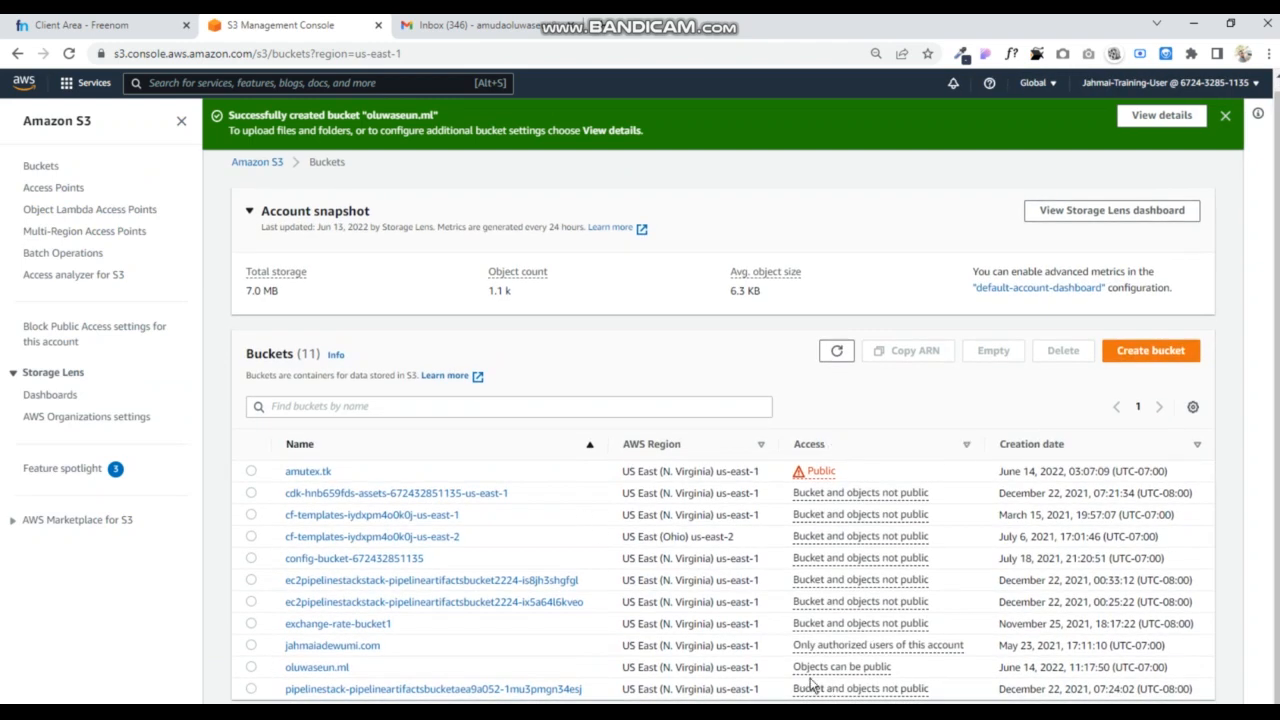
{"action": "left_click", "coordinate": [305, 668]}
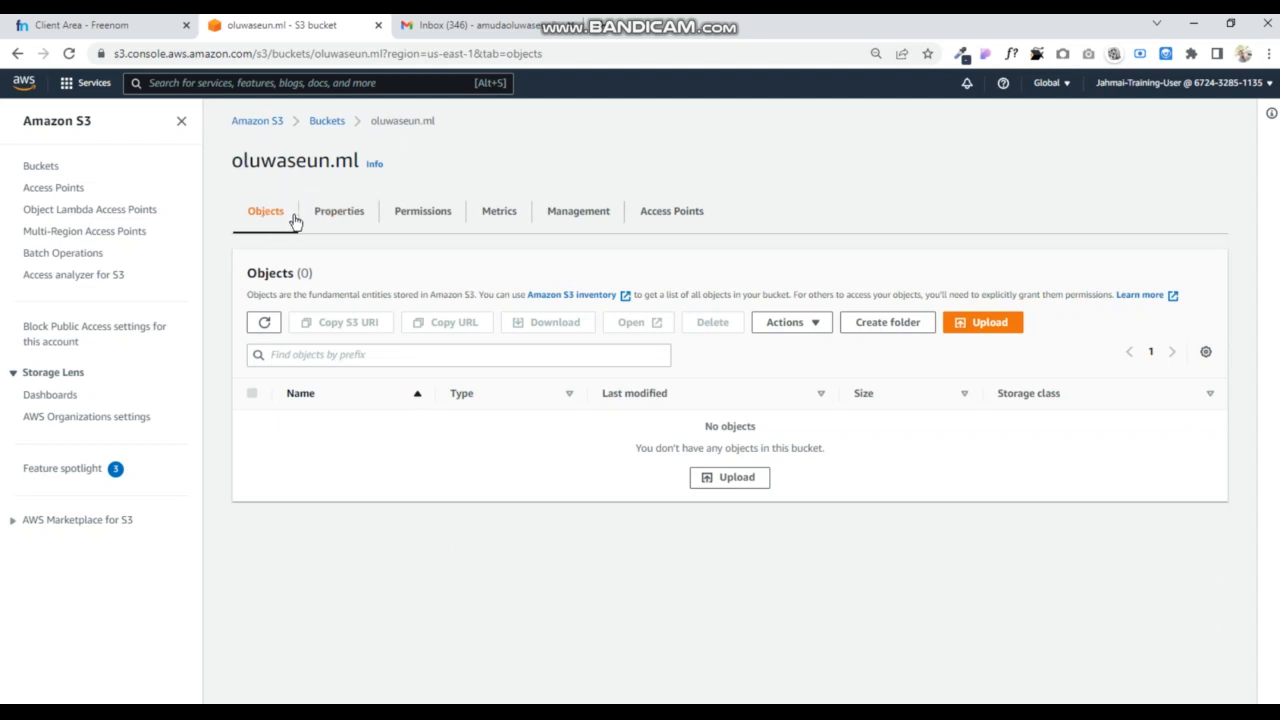
{"action": "left_click", "coordinate": [412, 216]}
{"action": "scroll", "coordinate": [375, 475], "scroll_direction": "down", "scroll_amount": 5}
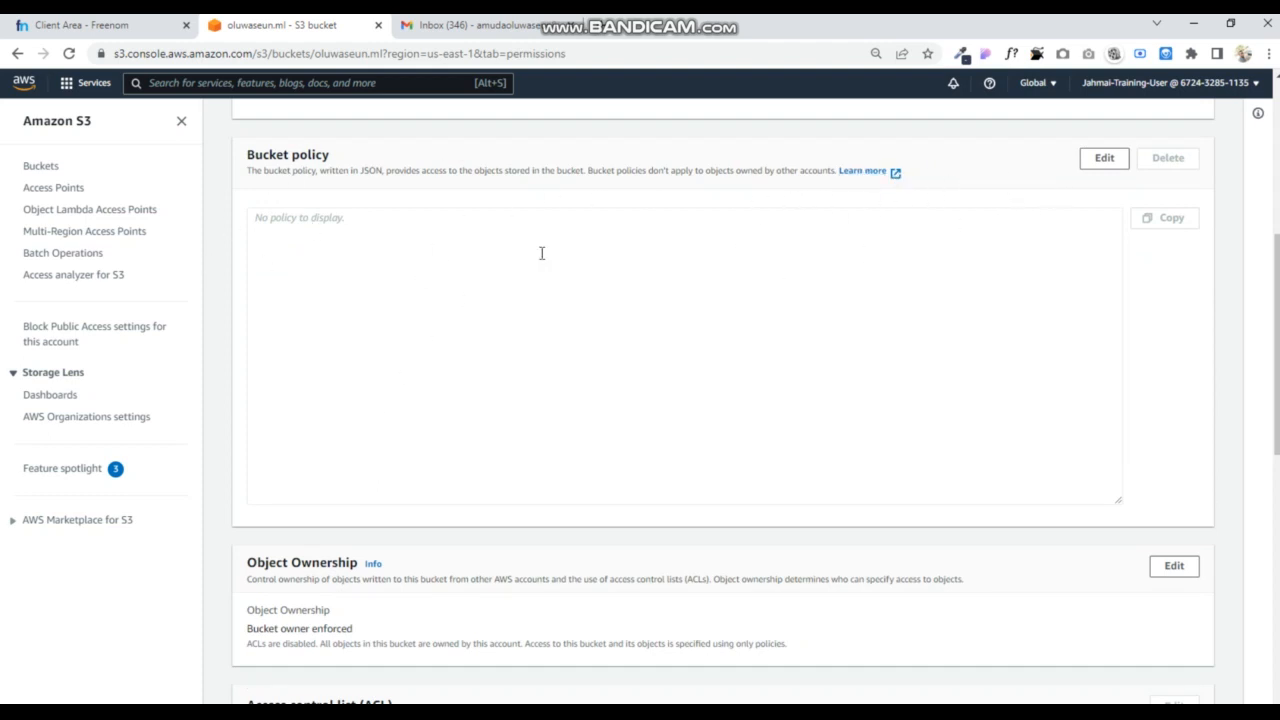
Step: Open the Amazon S3 documentation on bucket policies and go to its bucket policy examples page
{"action": "left_click", "coordinate": [868, 172]}
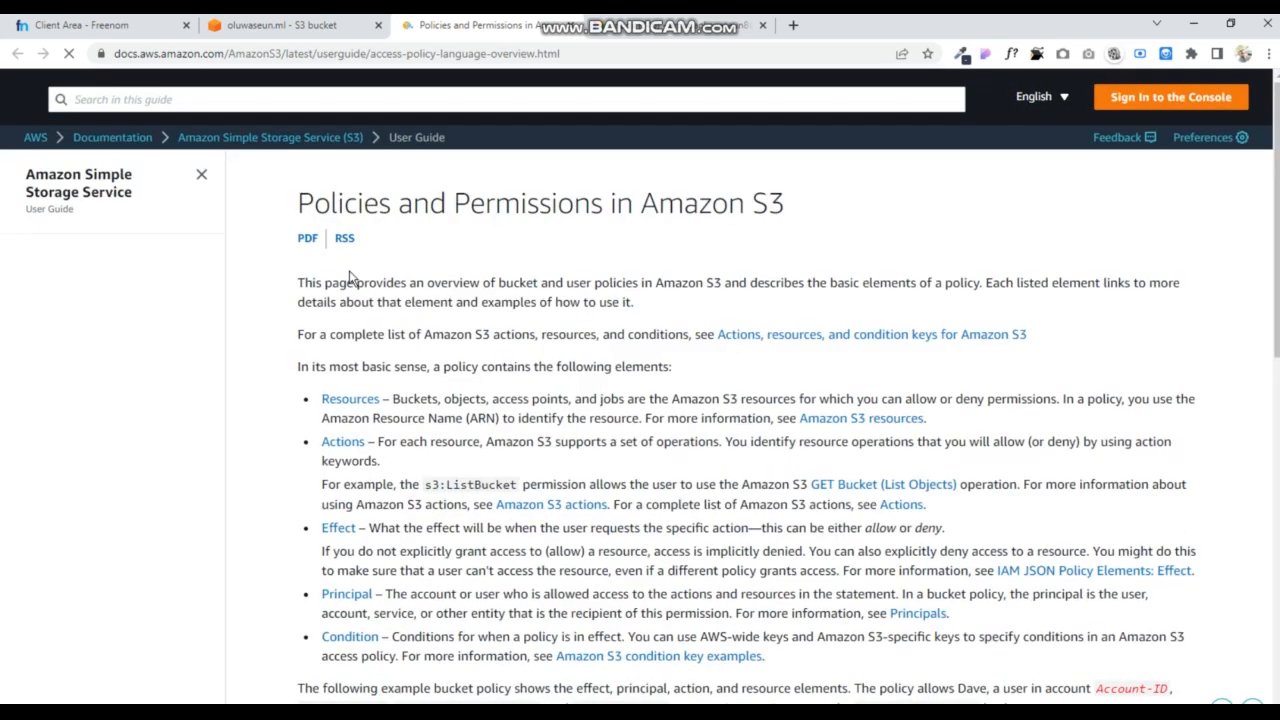
{"action": "scroll", "coordinate": [370, 376], "scroll_direction": "down", "scroll_amount": 5}
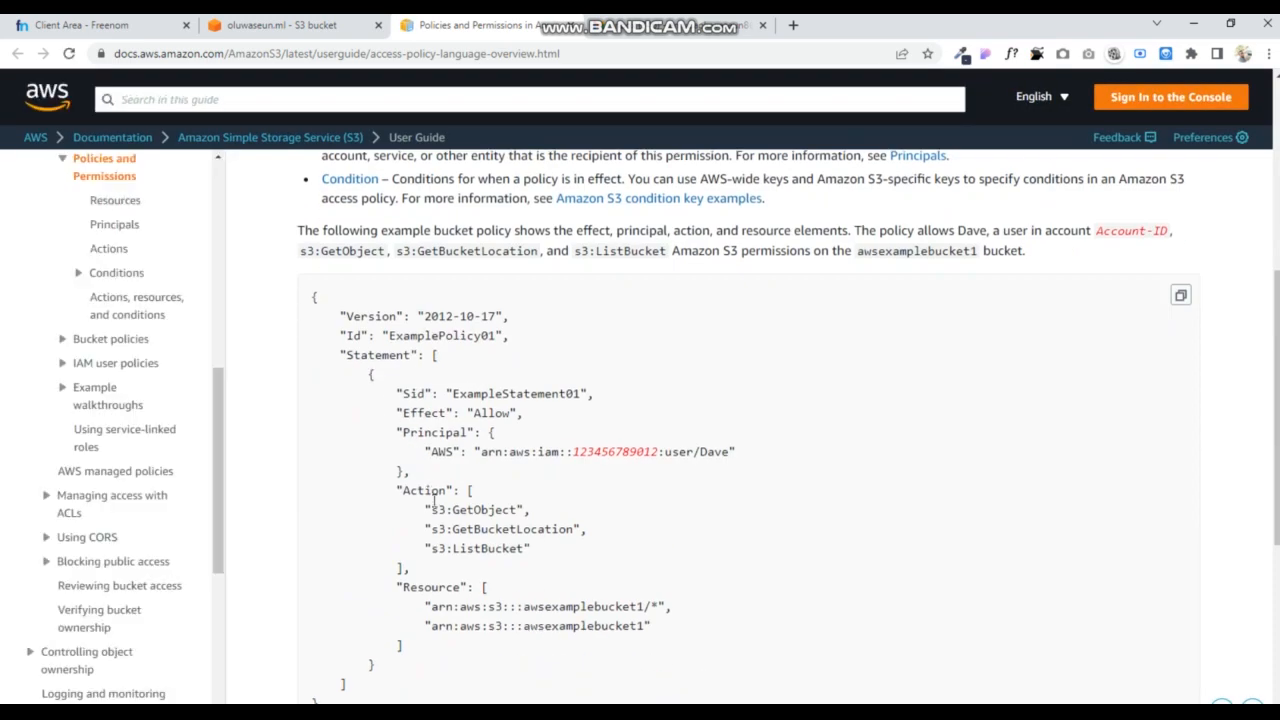
{"action": "scroll", "coordinate": [448, 516], "scroll_direction": "down", "scroll_amount": 4}
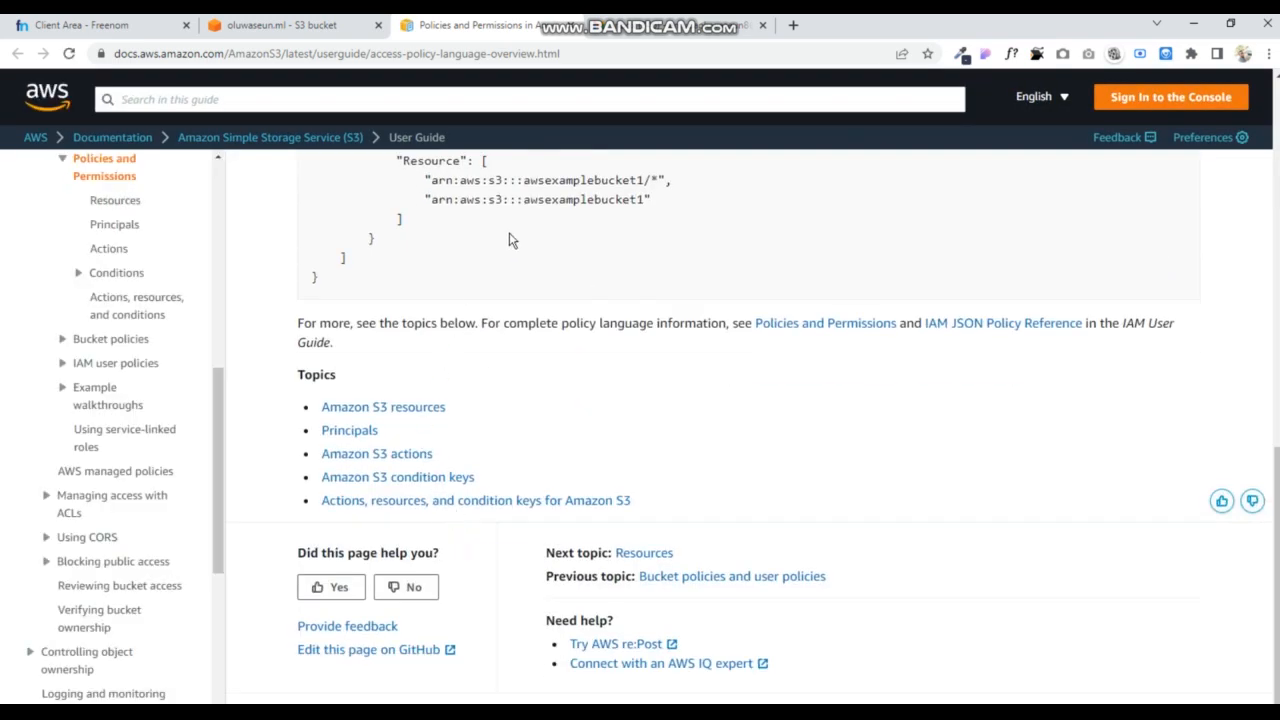
{"action": "left_click", "coordinate": [127, 340]}
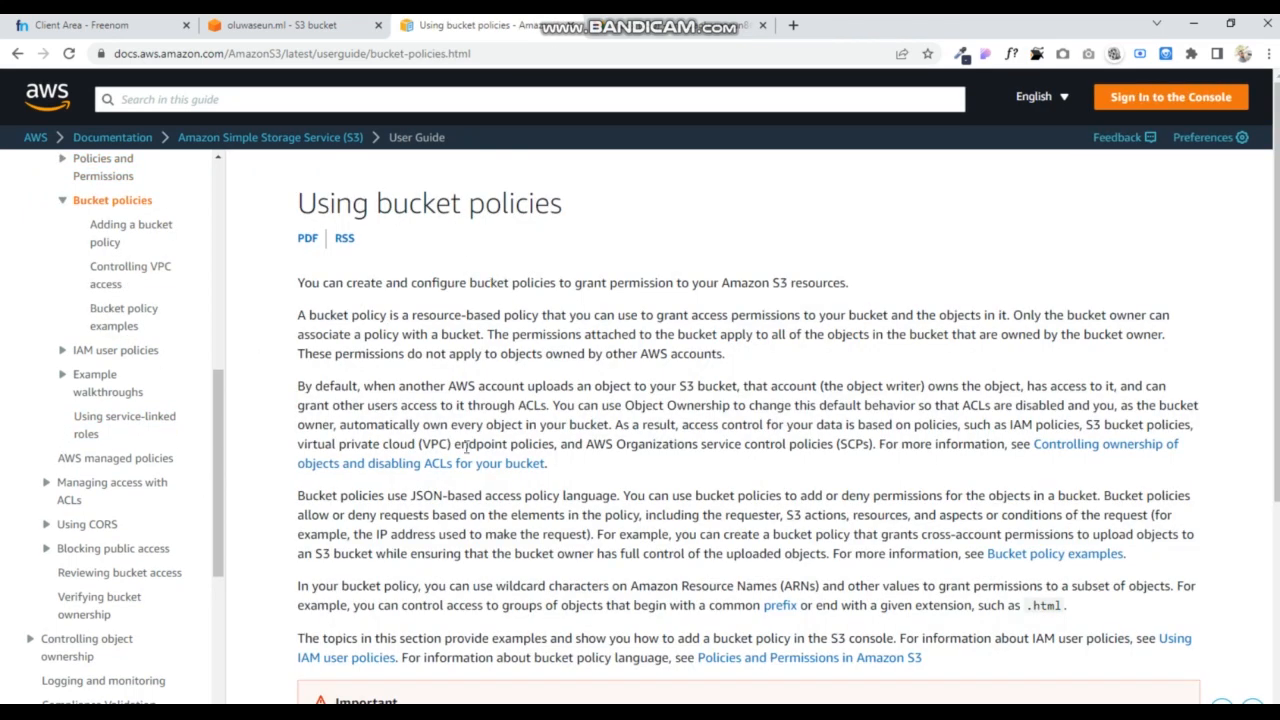
{"action": "scroll", "coordinate": [466, 455], "scroll_direction": "down", "scroll_amount": 4}
{"action": "scroll", "coordinate": [470, 476], "scroll_direction": "up", "scroll_amount": 4}
{"action": "scroll", "coordinate": [470, 476], "scroll_direction": "down", "scroll_amount": 4}
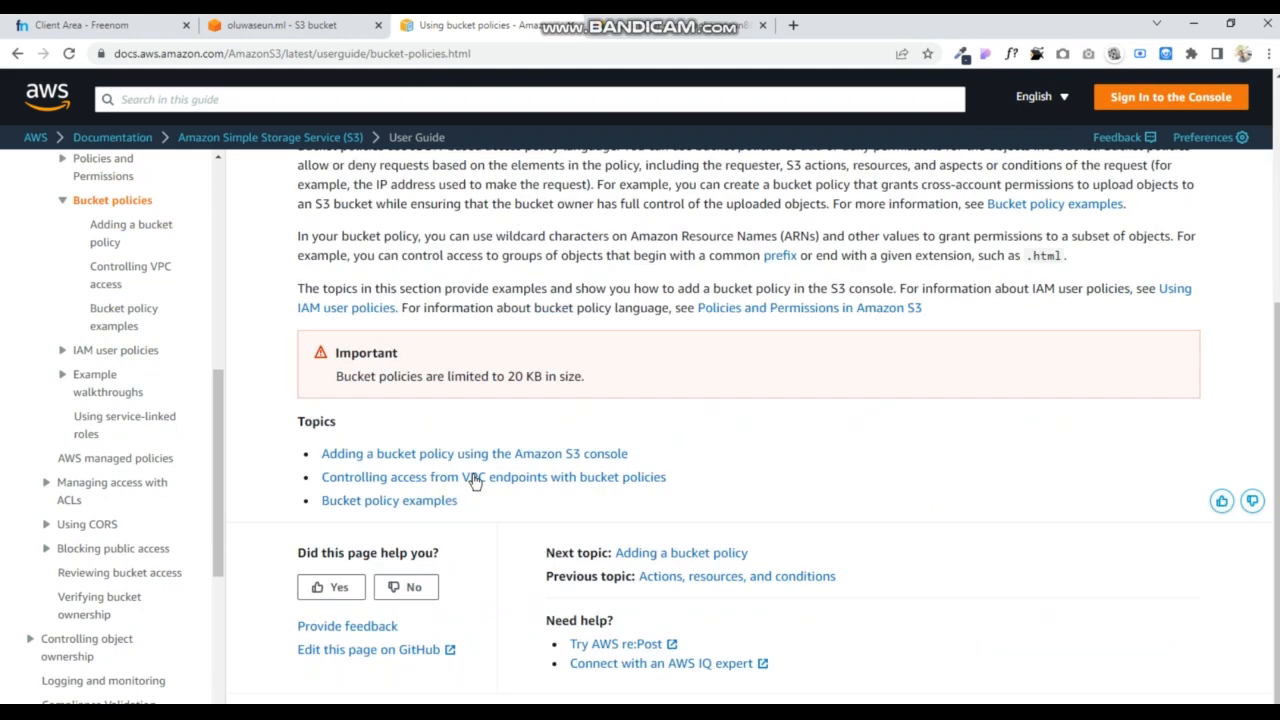
{"action": "left_click", "coordinate": [414, 501]}
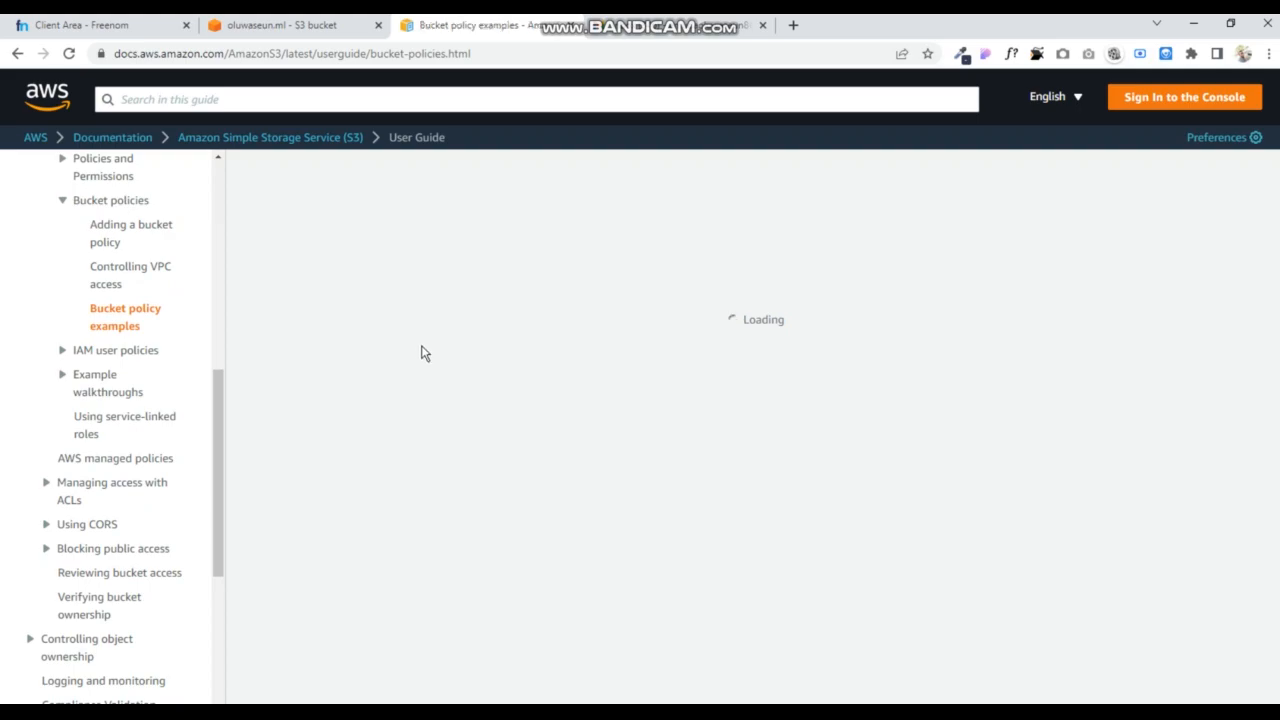
Step: Copy the whole example policy JSON for granting read-only permission to an anonymous user
{"action": "scroll", "coordinate": [458, 332], "scroll_direction": "down", "scroll_amount": 15}
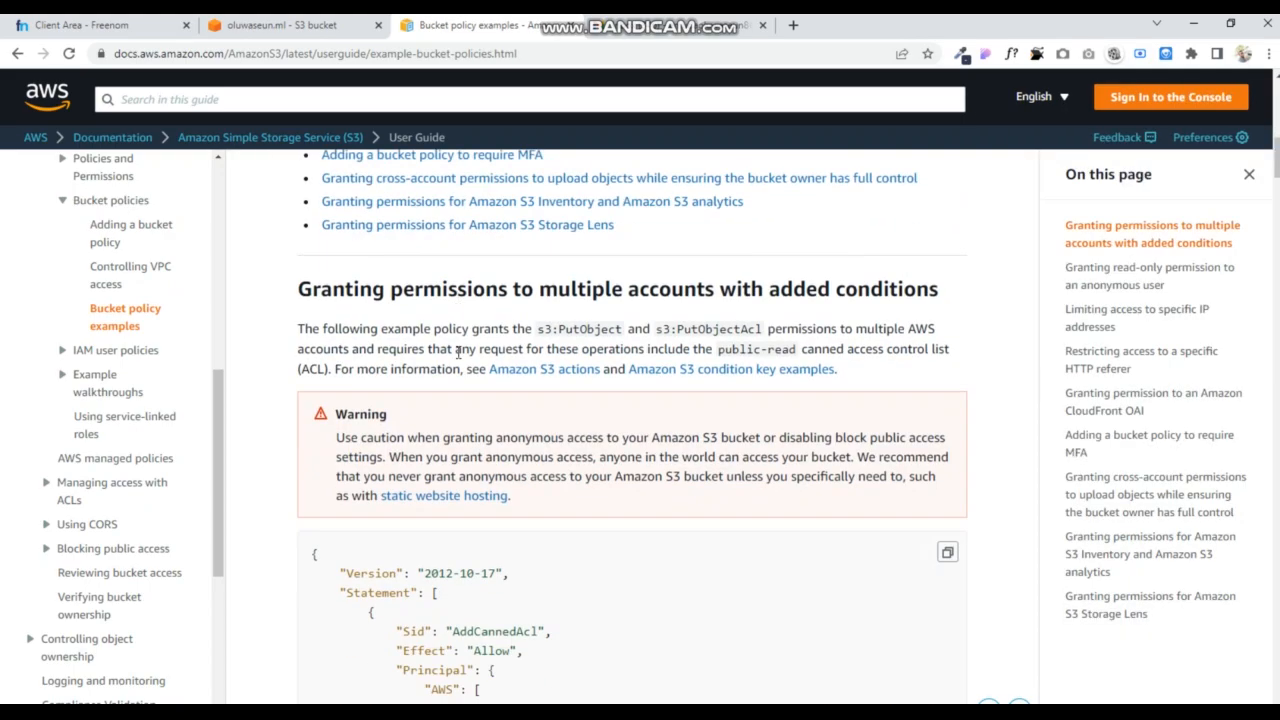
{"action": "scroll", "coordinate": [458, 352], "scroll_direction": "up", "scroll_amount": 5}
{"action": "scroll", "coordinate": [623, 349], "scroll_direction": "down", "scroll_amount": 5}
{"action": "scroll", "coordinate": [534, 440], "scroll_direction": "down", "scroll_amount": 5}
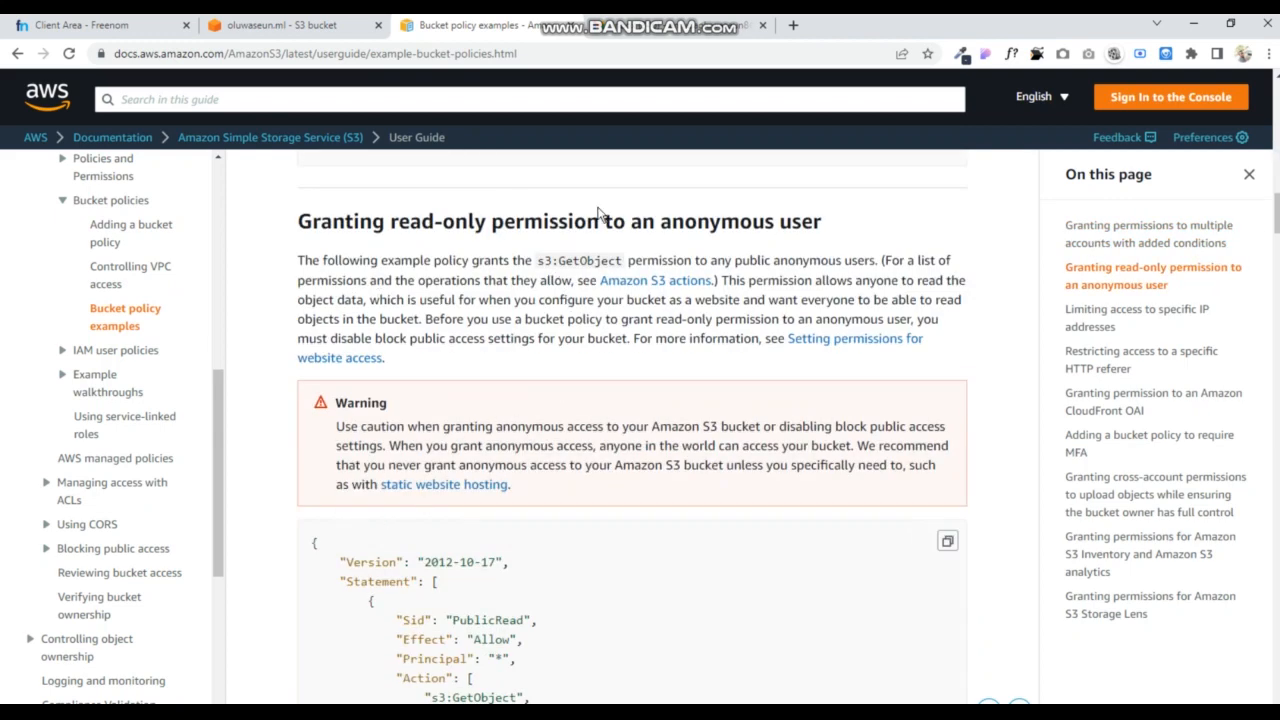
{"action": "left_click_drag", "start_coordinate": [309, 543], "coordinate": [396, 680]}
{"action": "left_click", "coordinate": [773, 658]}
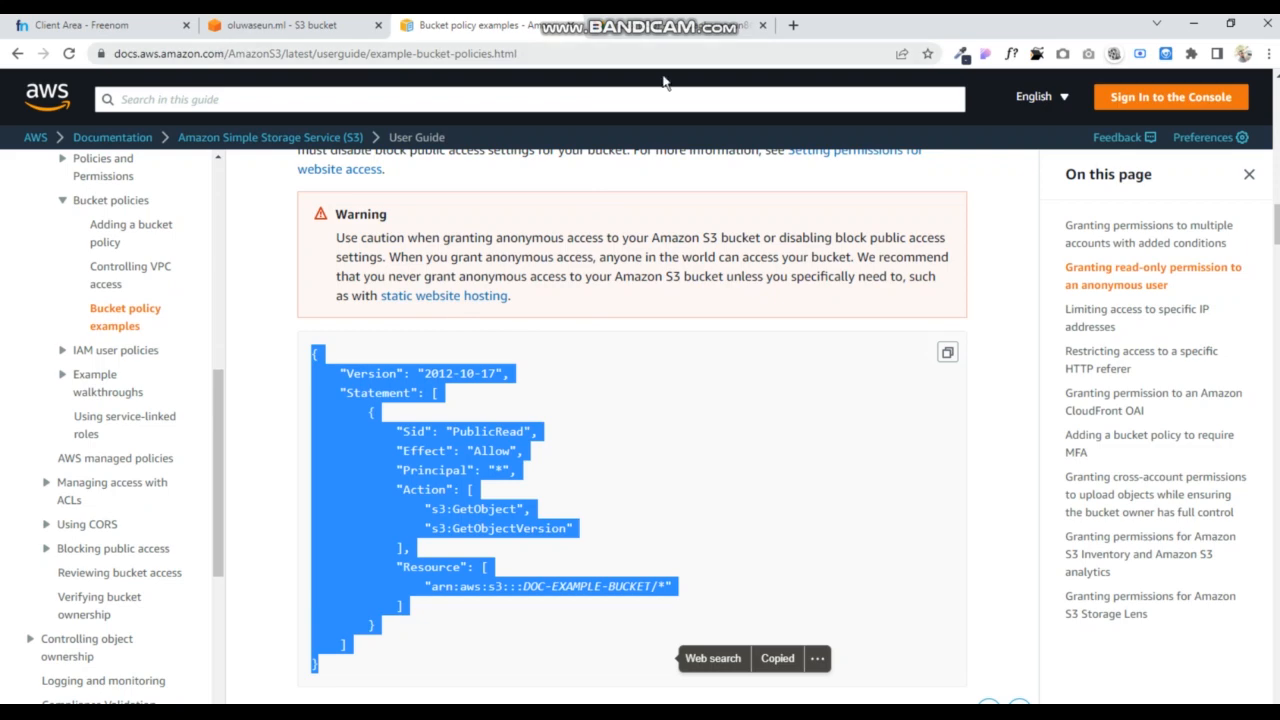
Step: Return to the oluwaseun.ml bucket and replace its default policy text with the copied PublicRead policy
{"action": "left_click", "coordinate": [286, 25]}
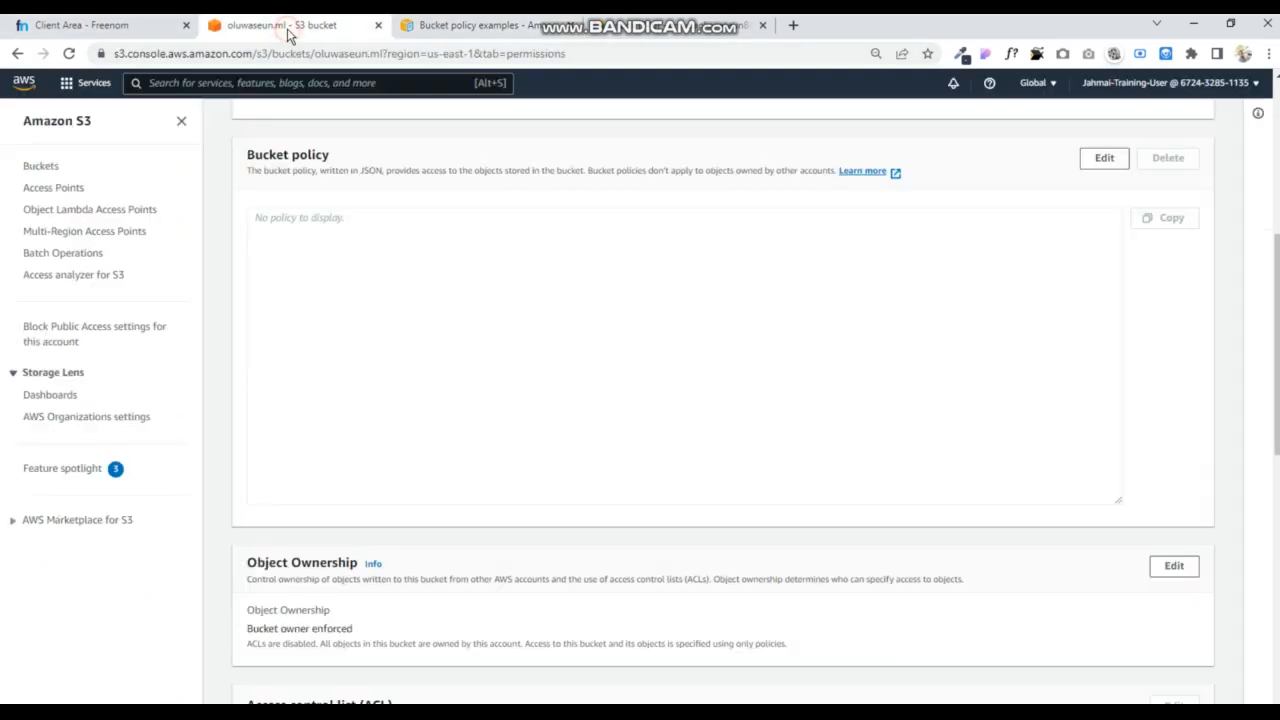
{"action": "left_click", "coordinate": [1100, 163]}
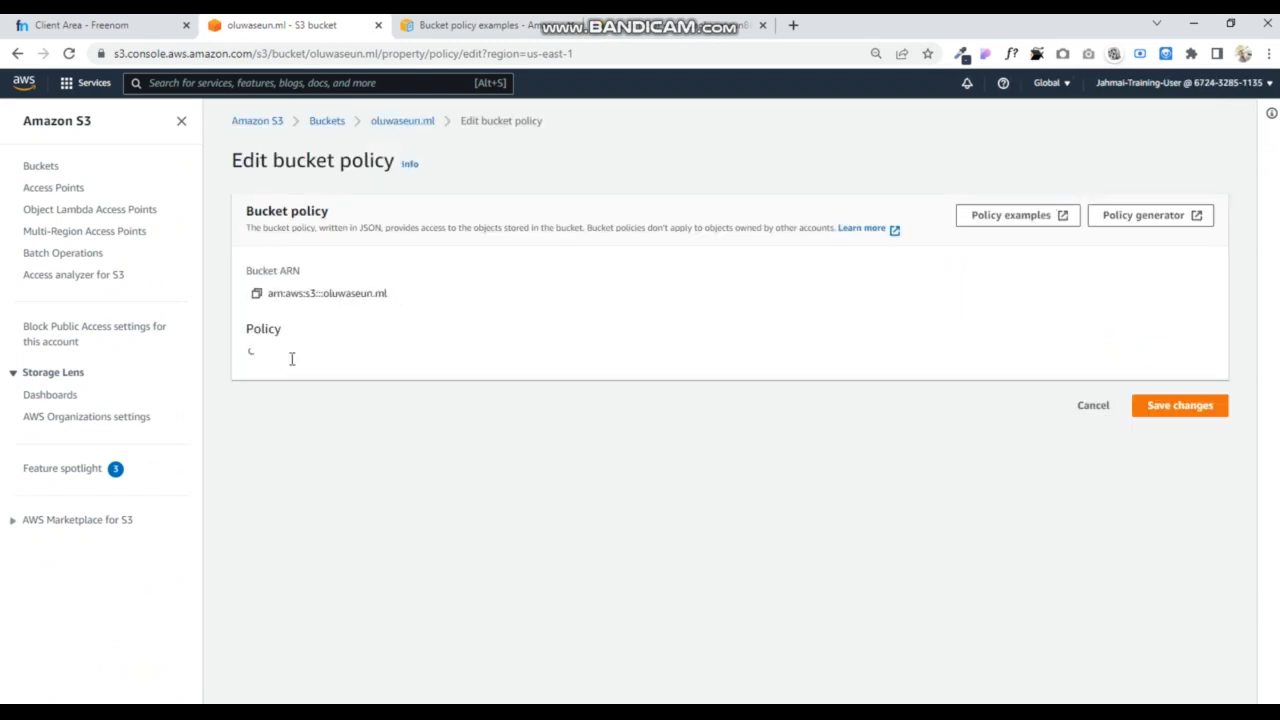
{"action": "left_click", "coordinate": [317, 523]}
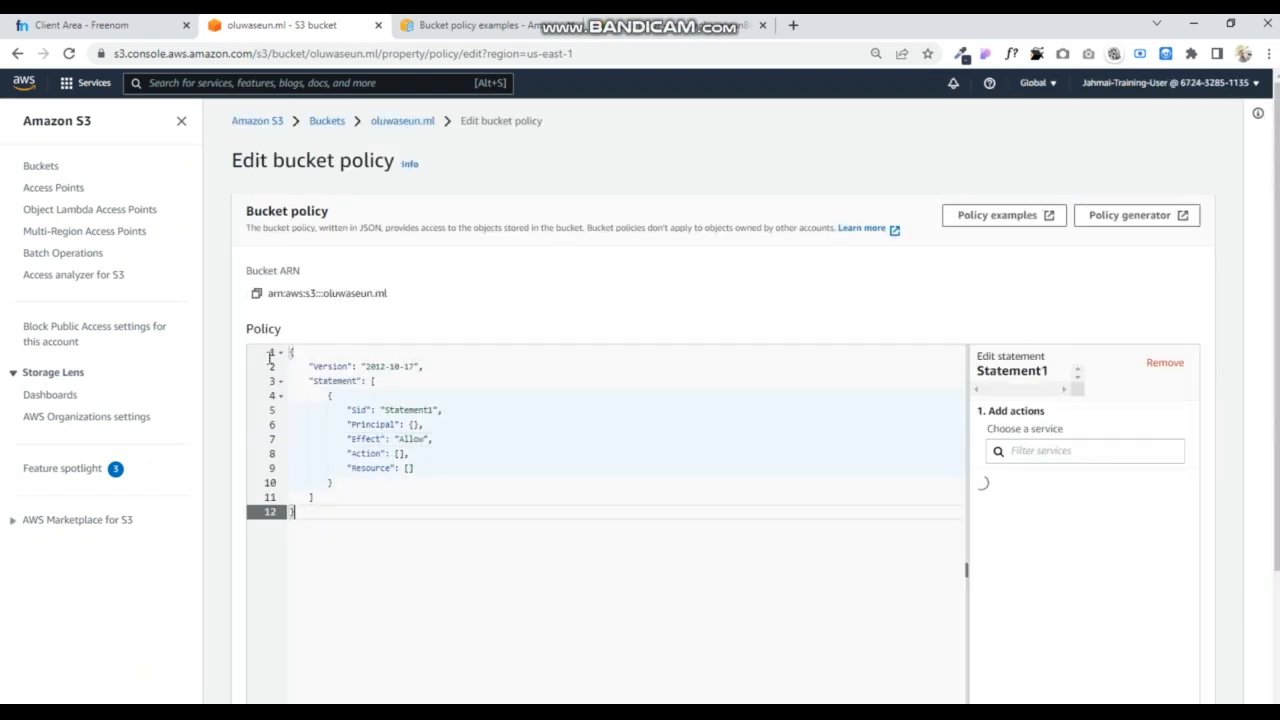
{"action": "key", "text": "ctrl+a"}
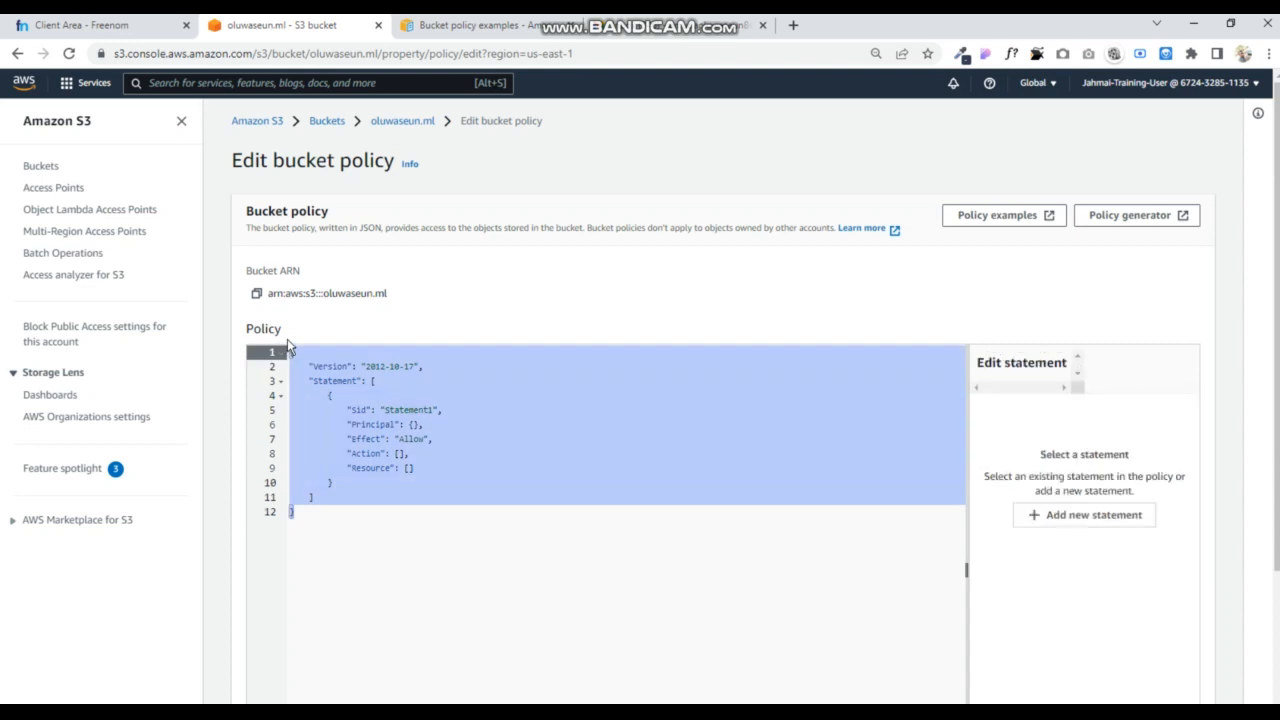
{"action": "key", "text": "ctrl+v"}
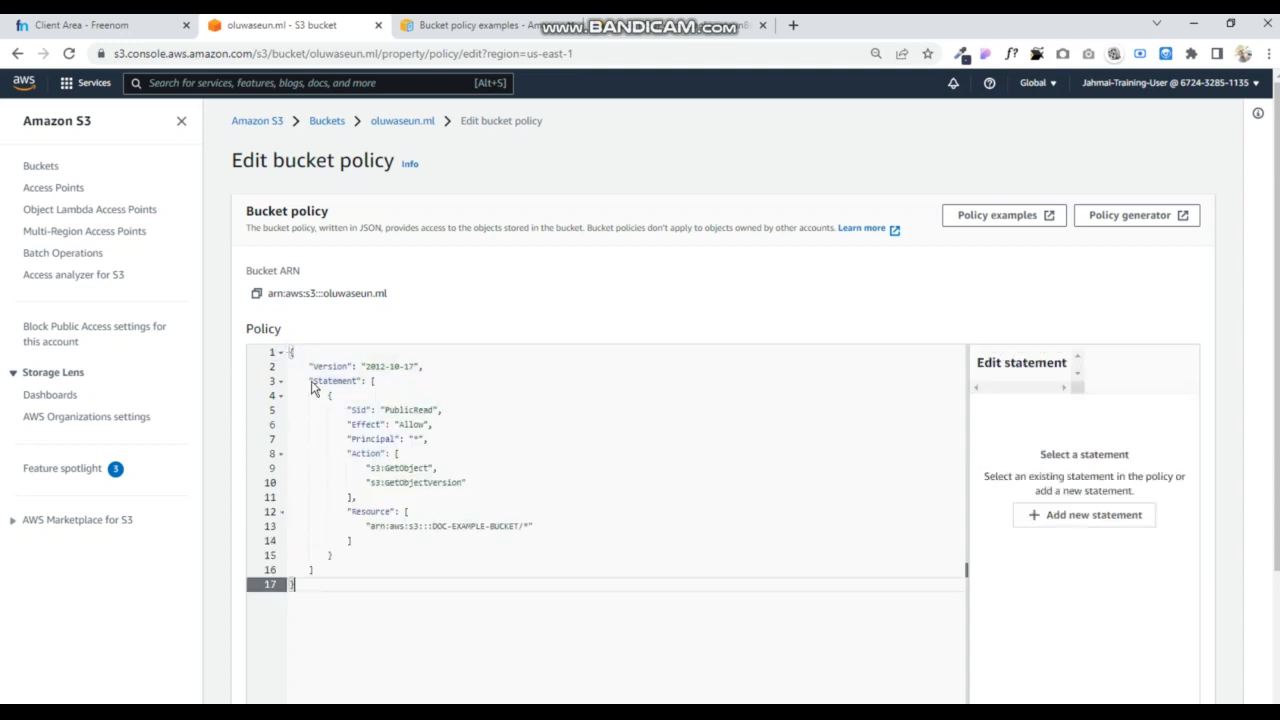
Step: Change the policy's resource to arn:aws:s3:::oluwaseun.ml/*, save the bucket policy, and check the bucket's access status
{"action": "left_click", "coordinate": [517, 526]}
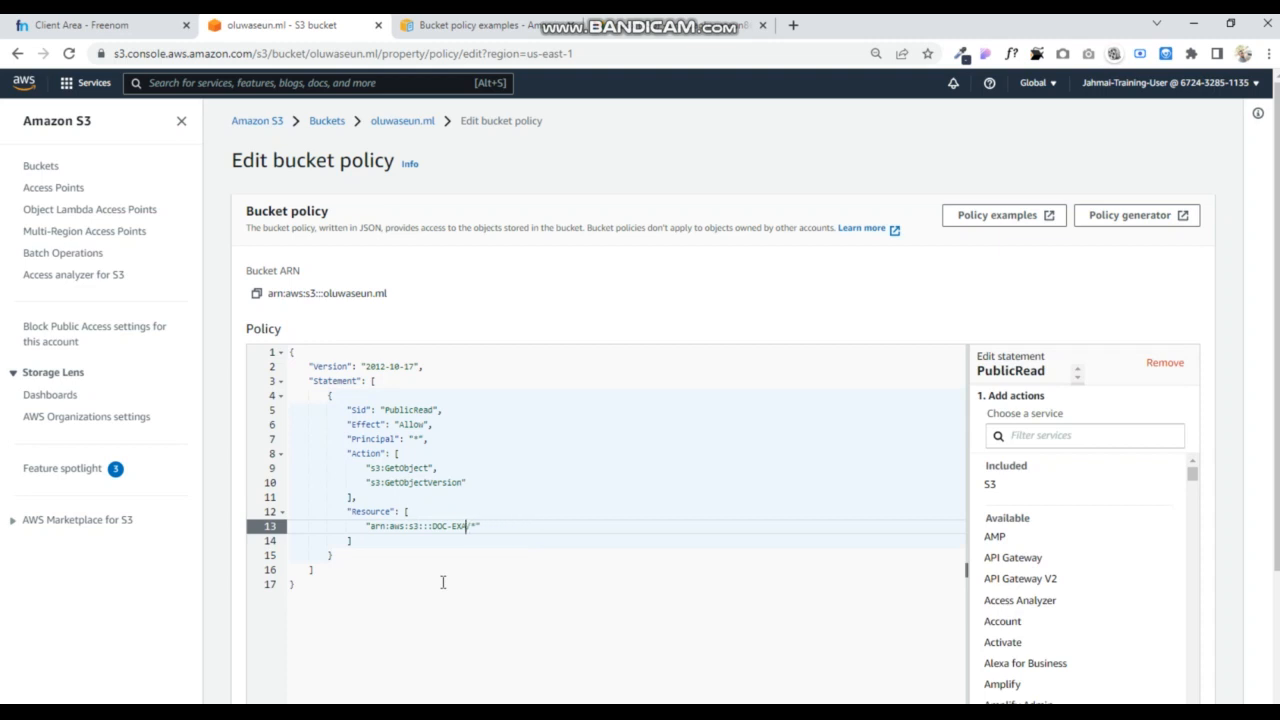
{"action": "type", "text": "oluwaseun.ml"}
{"action": "scroll", "coordinate": [1046, 491], "scroll_direction": "down", "scroll_amount": 3}
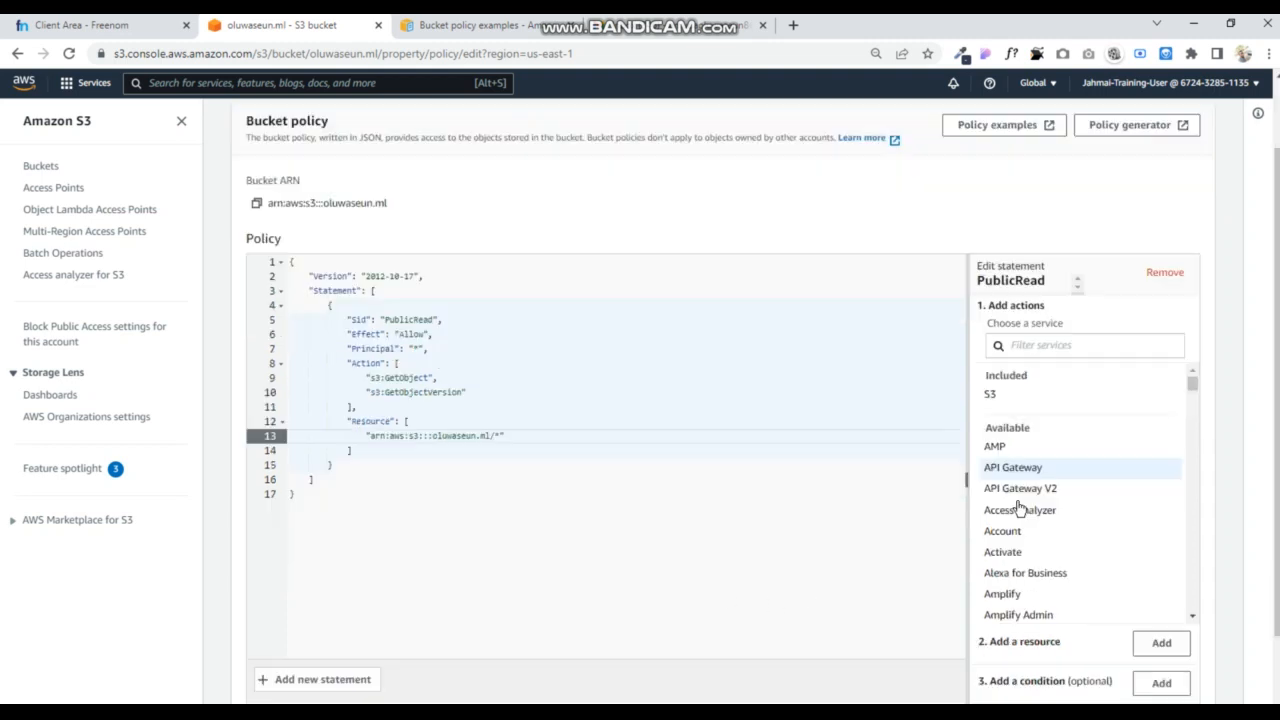
{"action": "left_click", "coordinate": [1162, 690]}
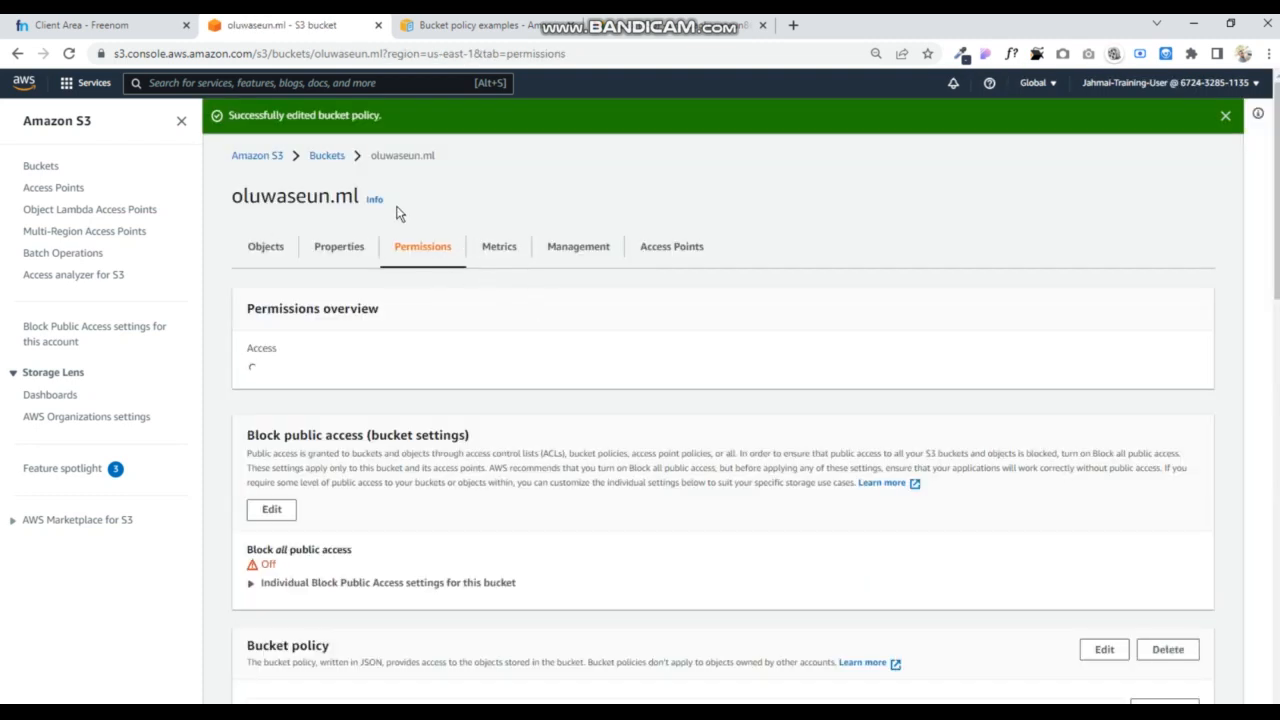
{"action": "scroll", "coordinate": [390, 425], "scroll_direction": "down", "scroll_amount": 10}
{"action": "scroll", "coordinate": [385, 435], "scroll_direction": "up", "scroll_amount": 10}
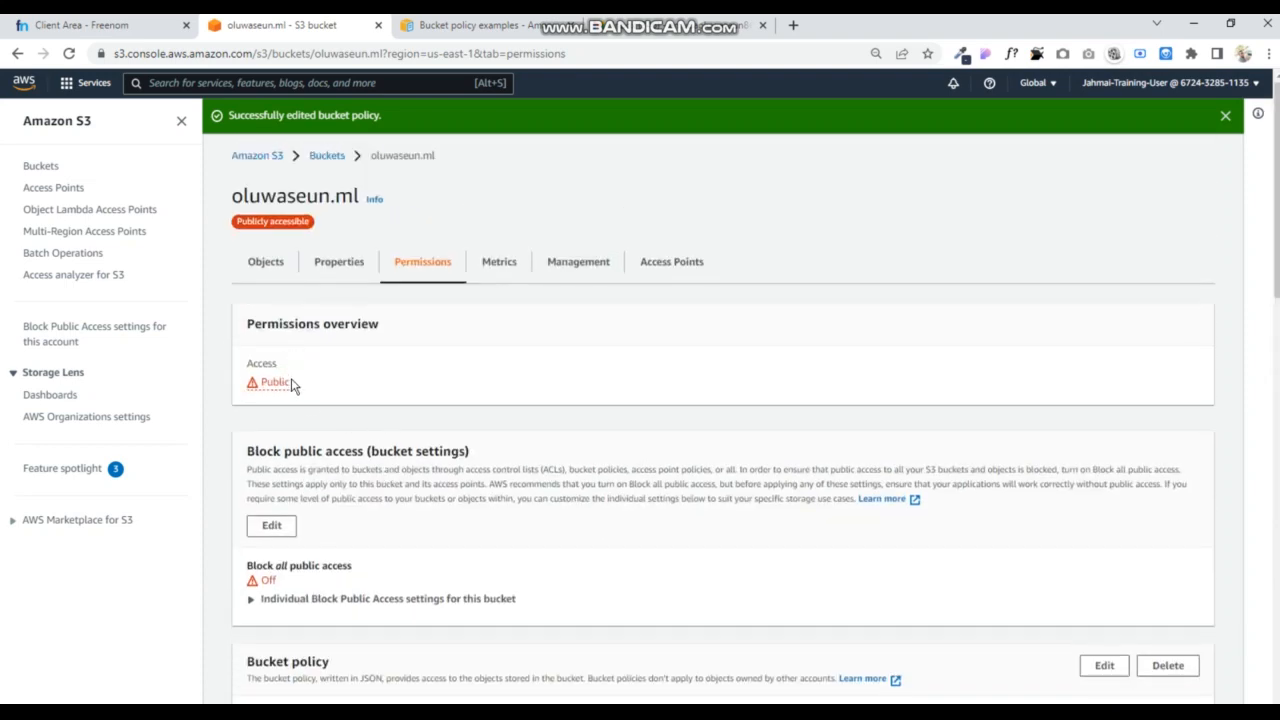
Step: Open the static website hosting settings in the bucket's properties for editing
{"action": "left_click", "coordinate": [327, 266]}
{"action": "scroll", "coordinate": [447, 446], "scroll_direction": "down", "scroll_amount": 2}
{"action": "scroll", "coordinate": [447, 446], "scroll_direction": "down", "scroll_amount": 5}
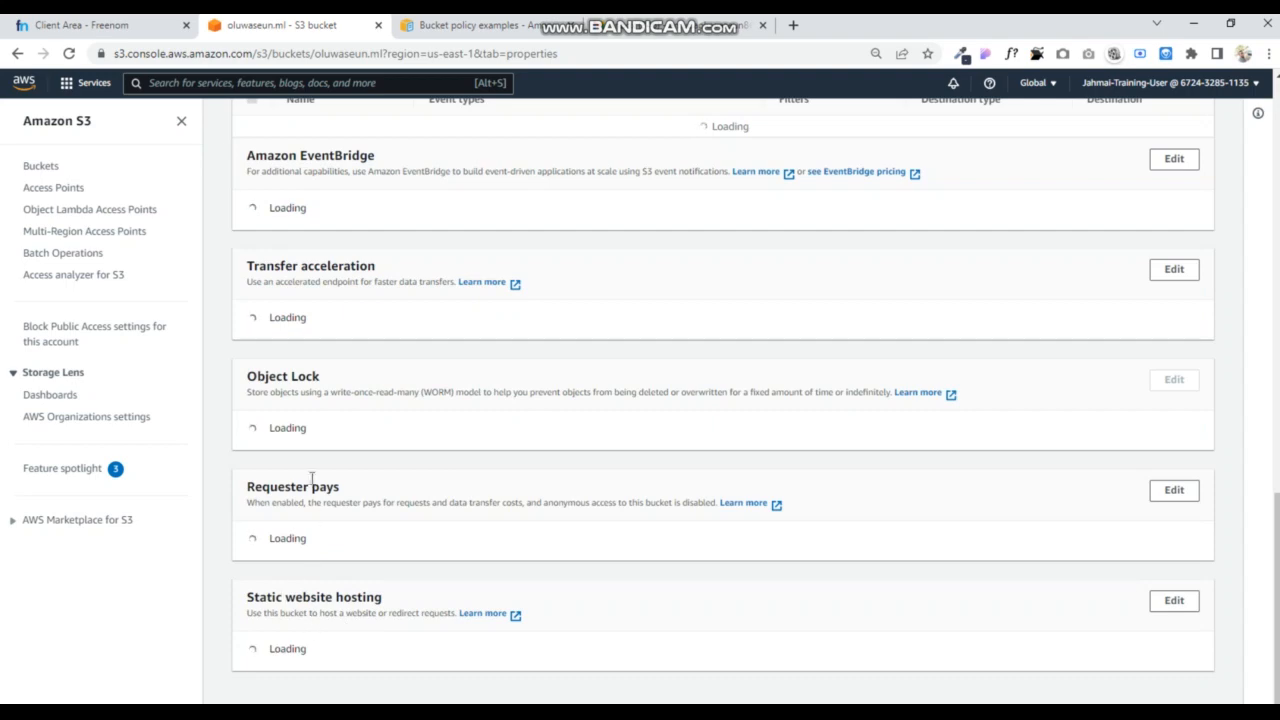
{"action": "scroll", "coordinate": [351, 373], "scroll_direction": "up", "scroll_amount": 13}
{"action": "scroll", "coordinate": [351, 373], "scroll_direction": "down", "scroll_amount": 10}
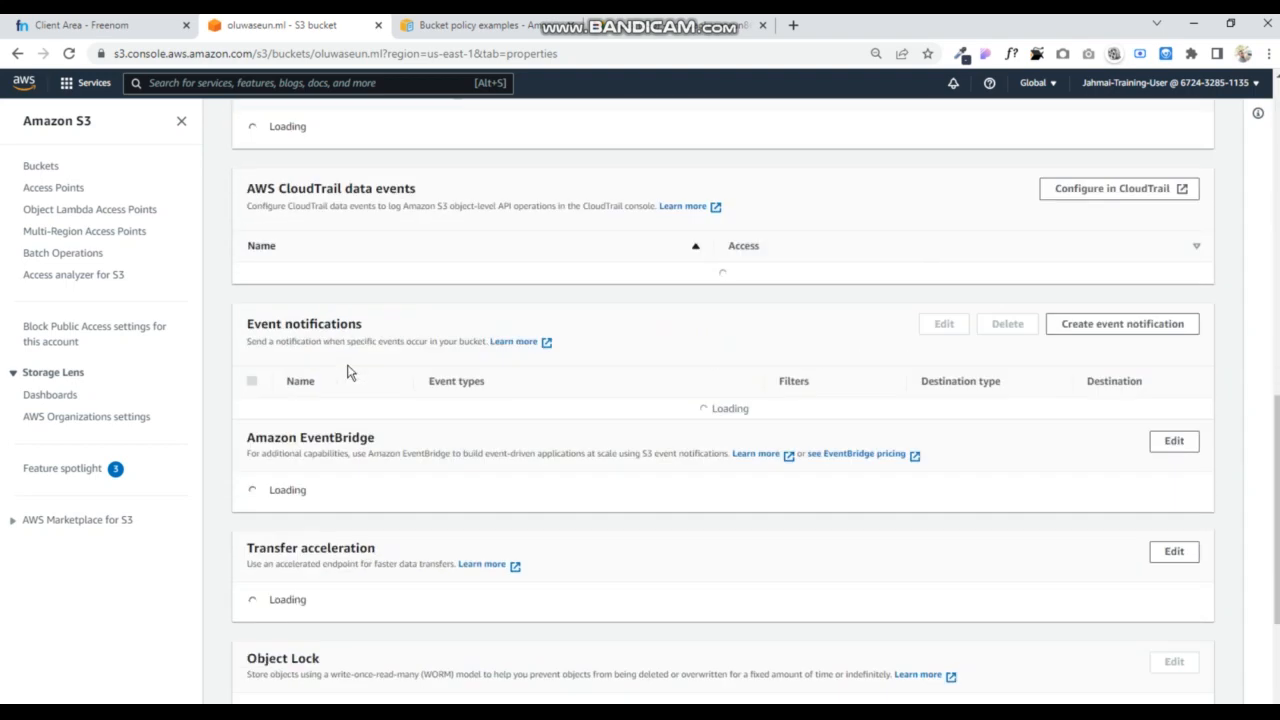
{"action": "scroll", "coordinate": [349, 373], "scroll_direction": "up", "scroll_amount": 13}
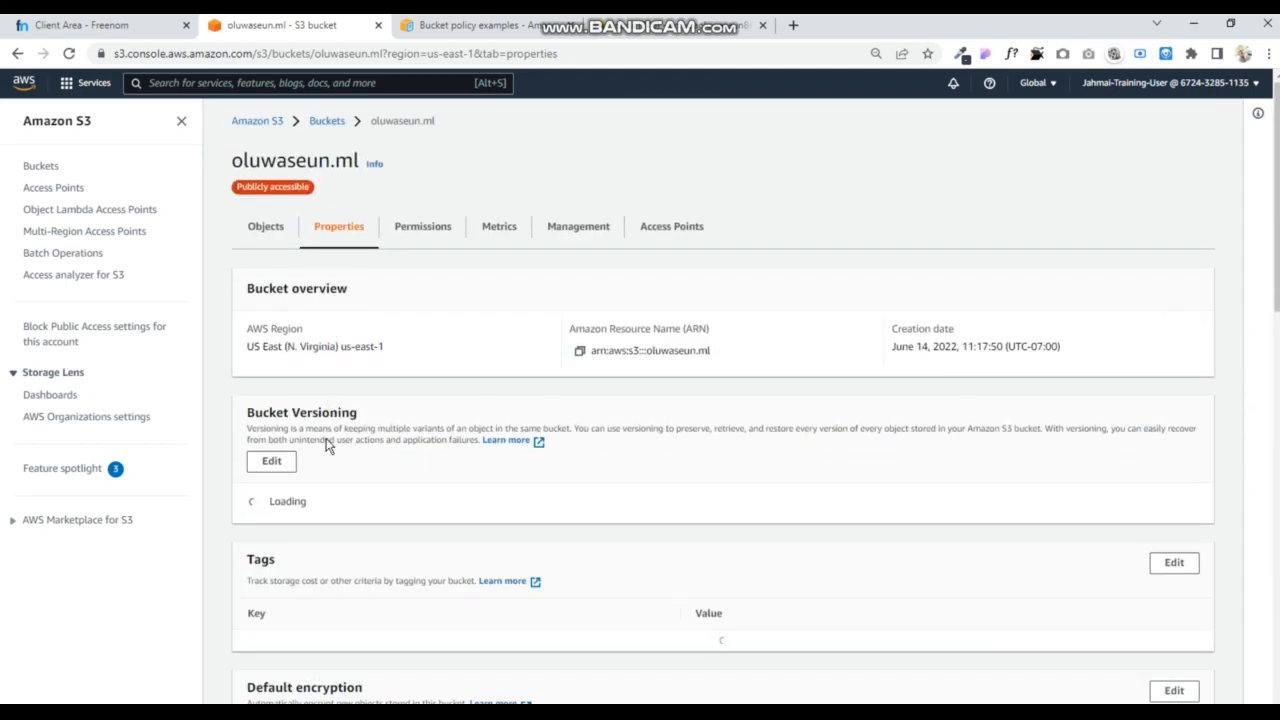
{"action": "scroll", "coordinate": [329, 436], "scroll_direction": "down", "scroll_amount": 10}
{"action": "scroll", "coordinate": [328, 460], "scroll_direction": "down", "scroll_amount": 3}
{"action": "scroll", "coordinate": [330, 490], "scroll_direction": "up", "scroll_amount": 1}
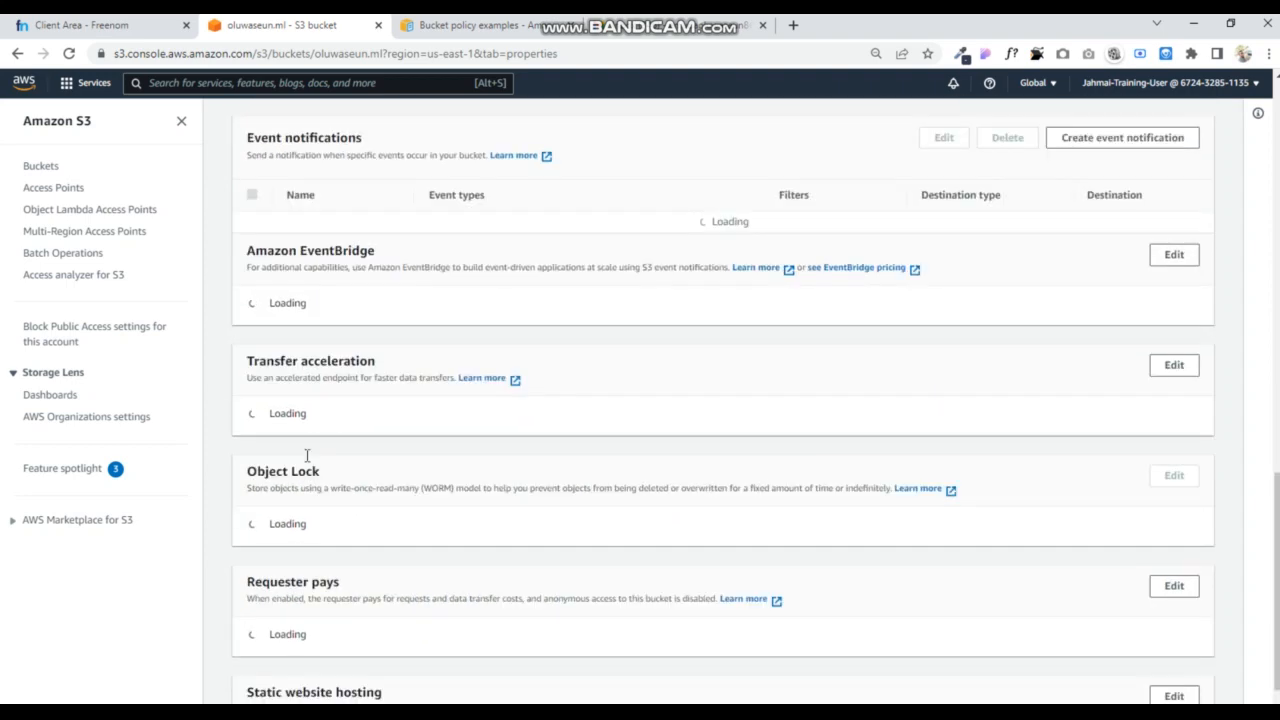
{"action": "scroll", "coordinate": [320, 500], "scroll_direction": "down", "scroll_amount": 3}
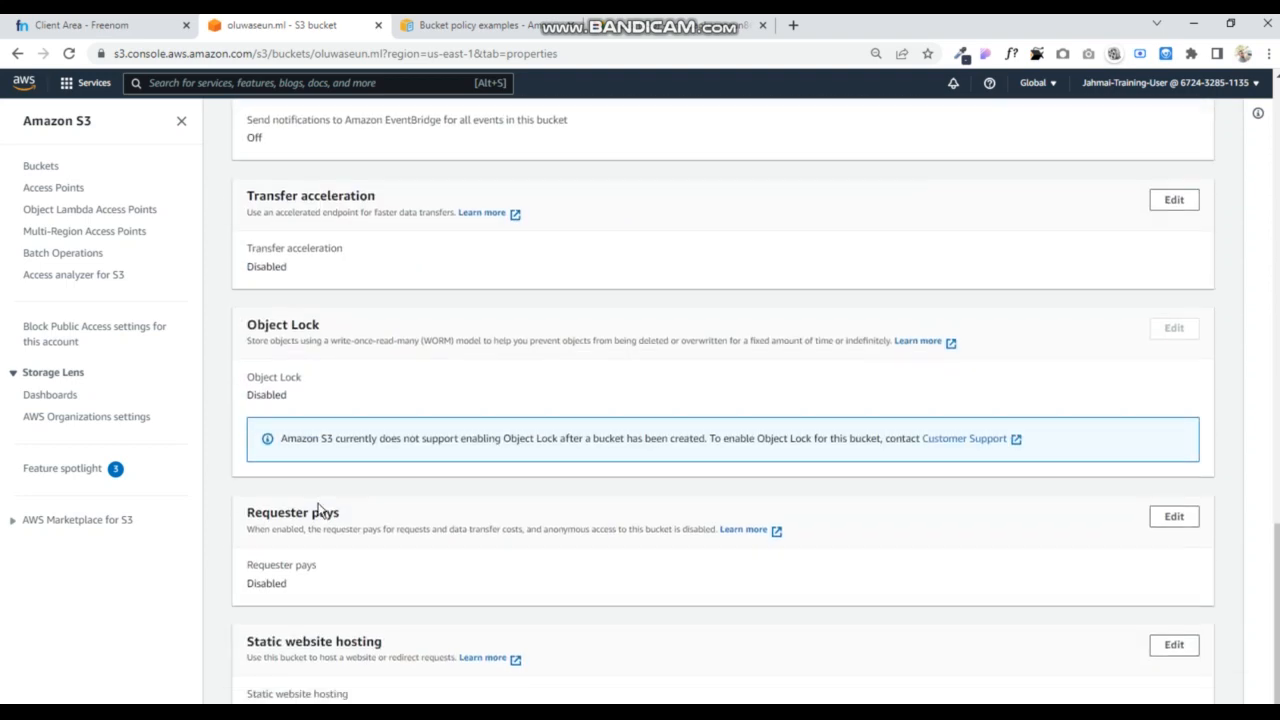
{"action": "left_click", "coordinate": [1182, 585]}
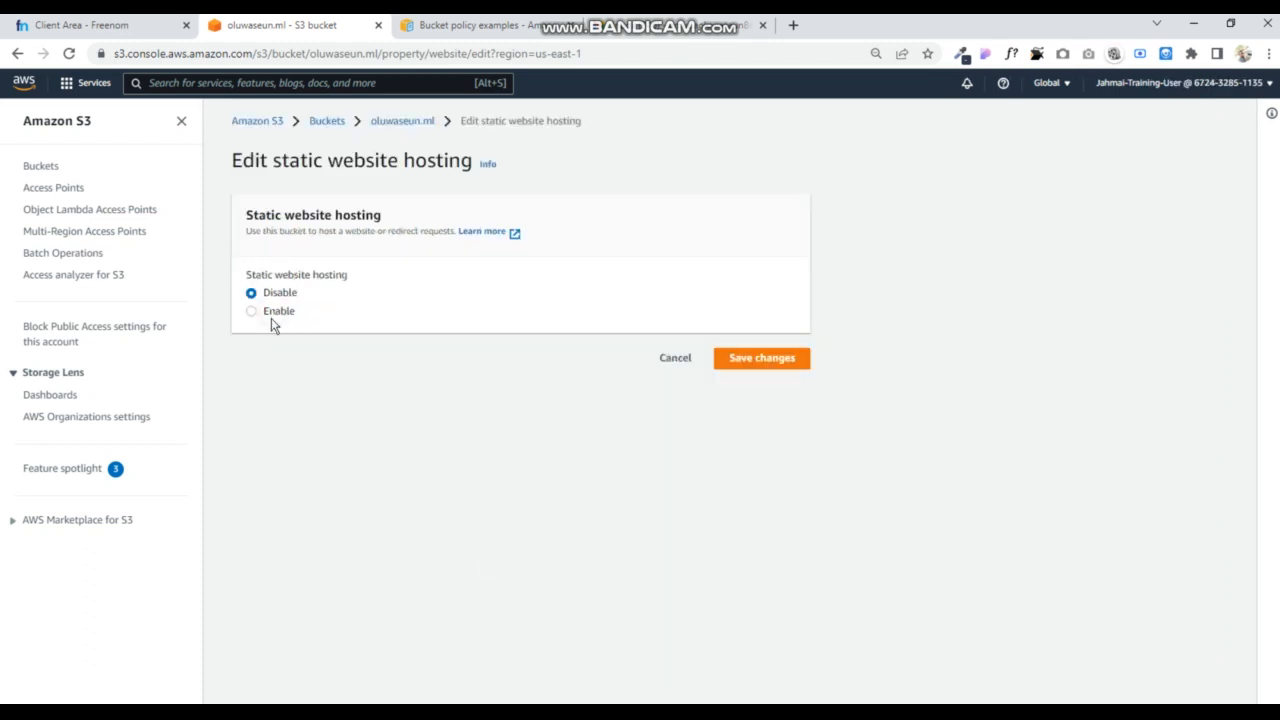
Step: Enable static website hosting with des.html as the index document, save it, and check the bucket's website endpoint
{"action": "left_click", "coordinate": [271, 312]}
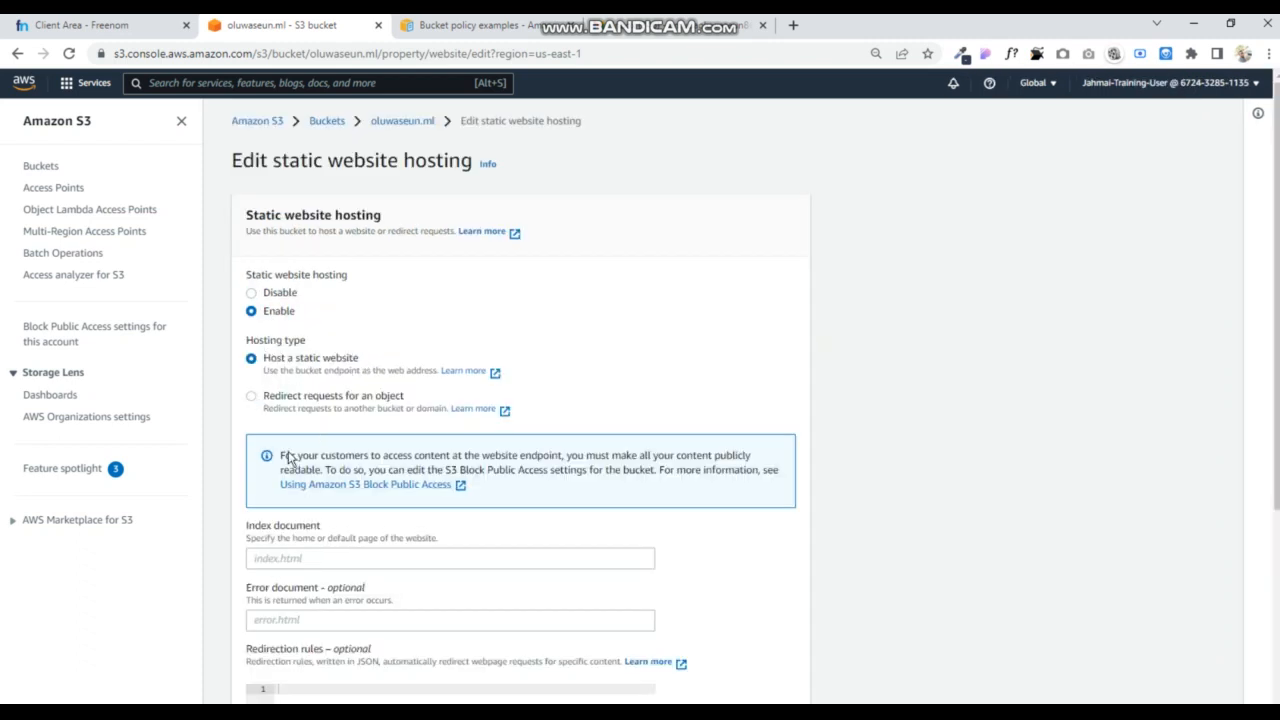
{"action": "left_click", "coordinate": [278, 557]}
{"action": "left_click", "coordinate": [279, 557]}
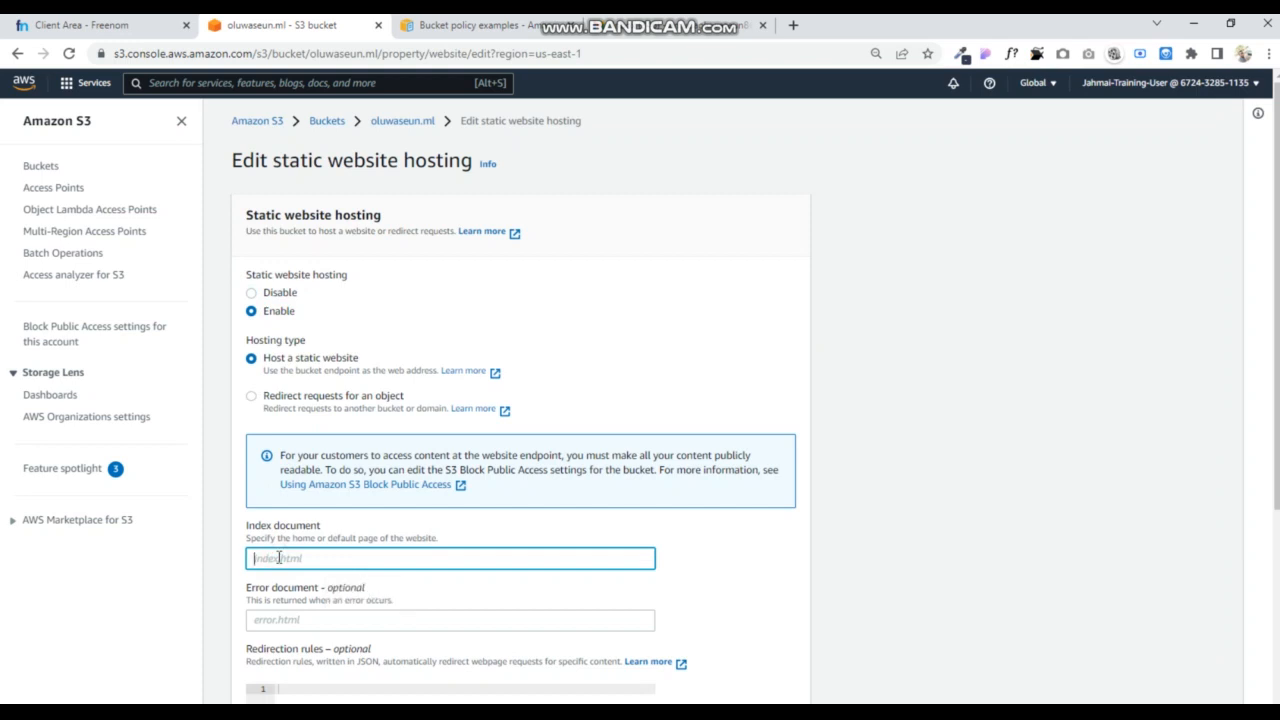
{"action": "type", "text": "des.html"}
{"action": "scroll", "coordinate": [318, 612], "scroll_direction": "down", "scroll_amount": 3}
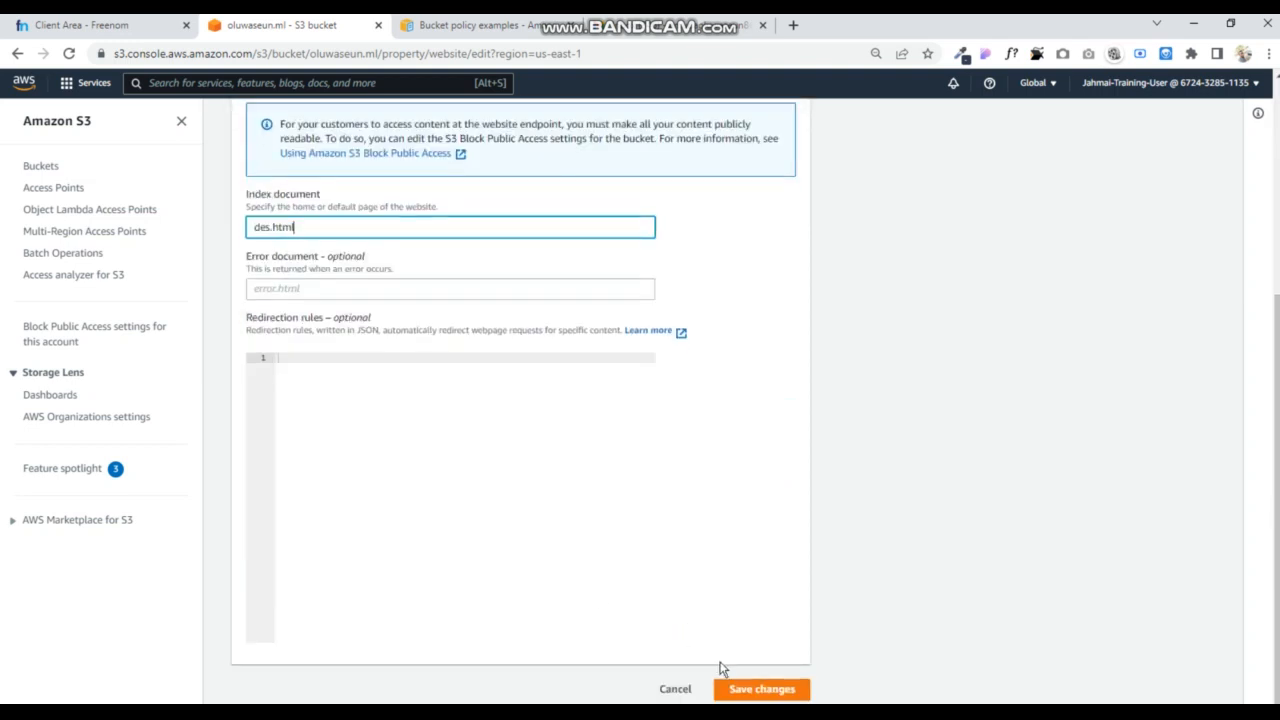
{"action": "left_click", "coordinate": [748, 690]}
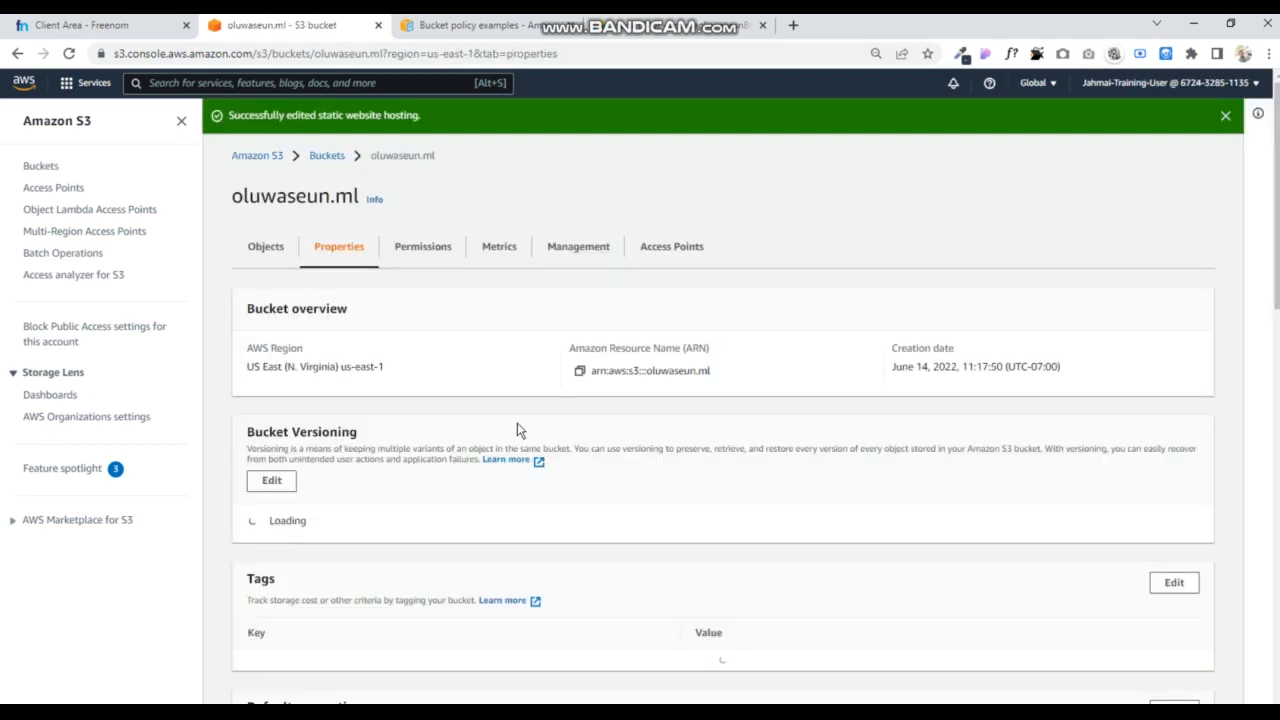
{"action": "scroll", "coordinate": [518, 412], "scroll_direction": "down", "scroll_amount": 15}
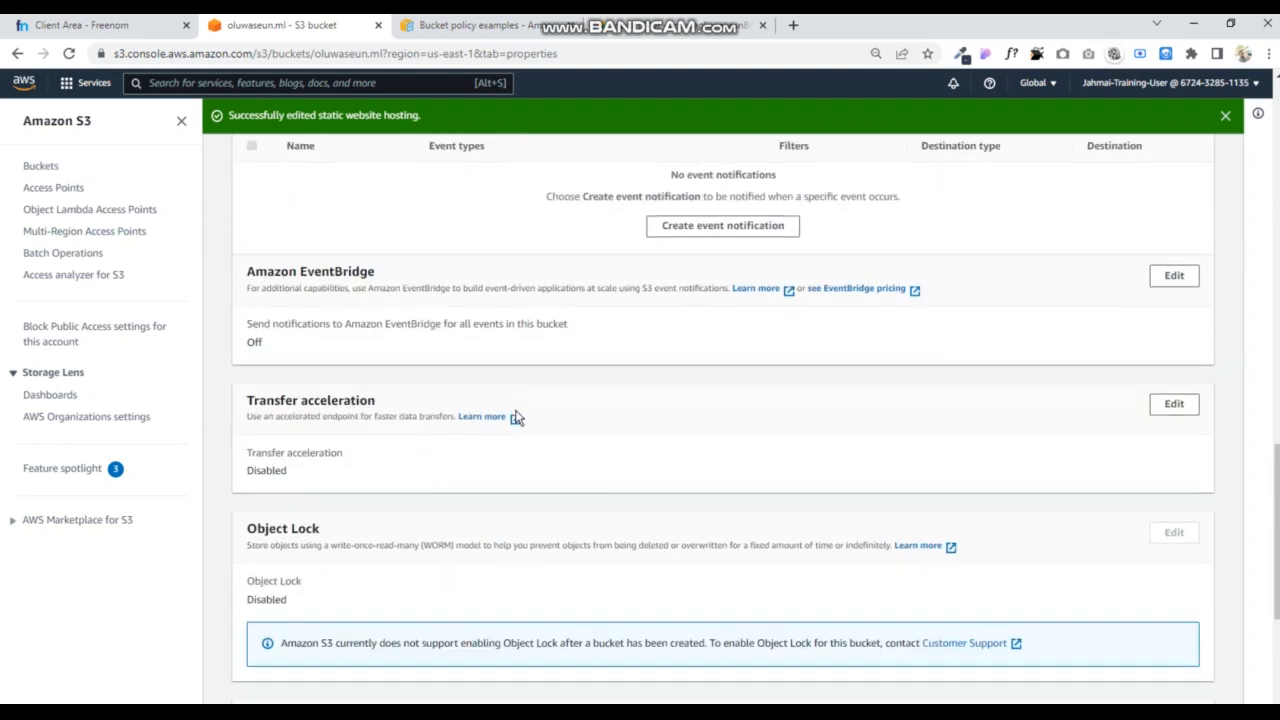
{"action": "scroll", "coordinate": [518, 417], "scroll_direction": "up", "scroll_amount": 1}
{"action": "scroll", "coordinate": [518, 417], "scroll_direction": "down", "scroll_amount": 1}
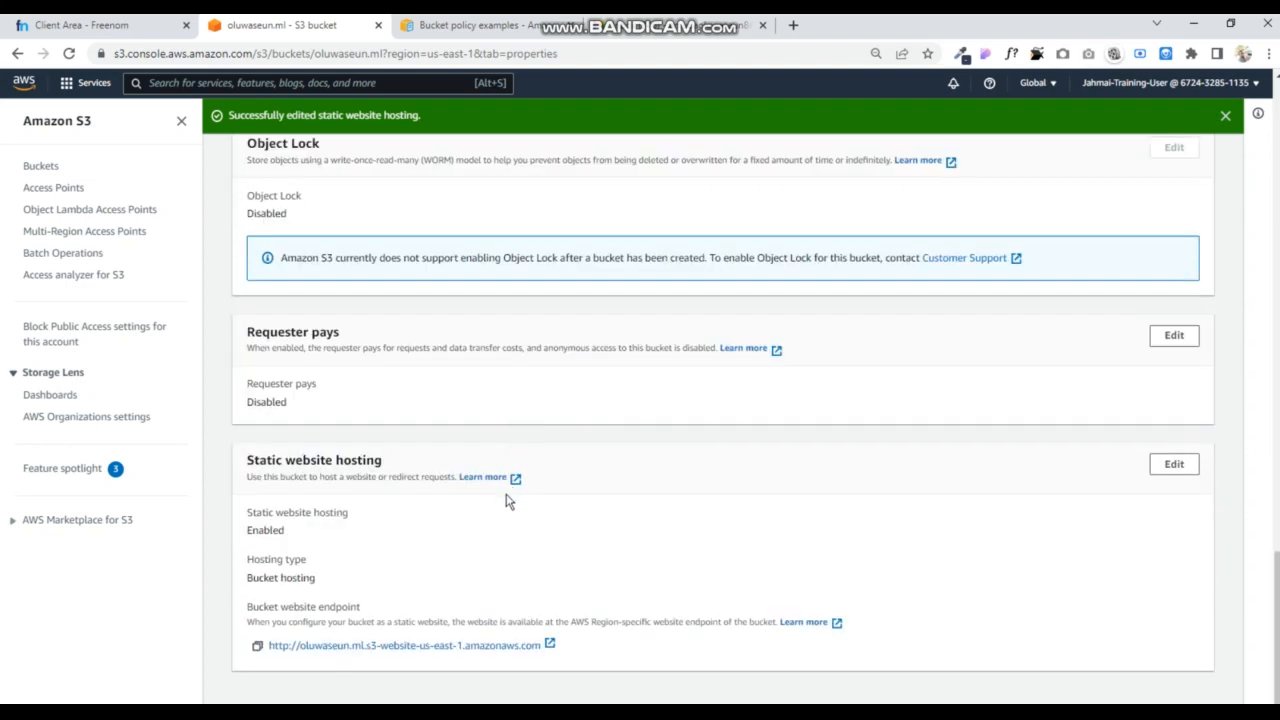
{"action": "scroll", "coordinate": [507, 495], "scroll_direction": "up", "scroll_amount": 15}
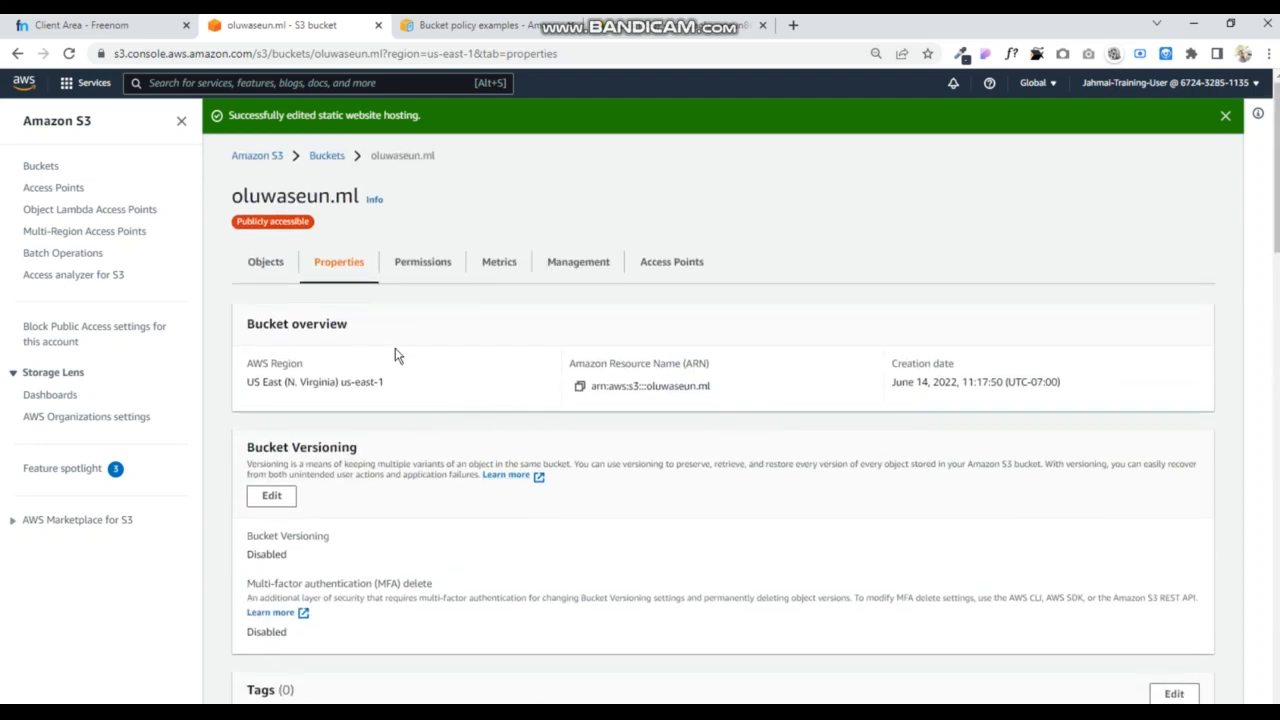
Step: Add the Bing and des files from the hands on lab folder in Desktop's html folder to an upload for the oluwaseun.ml bucket
{"action": "left_click", "coordinate": [284, 272]}
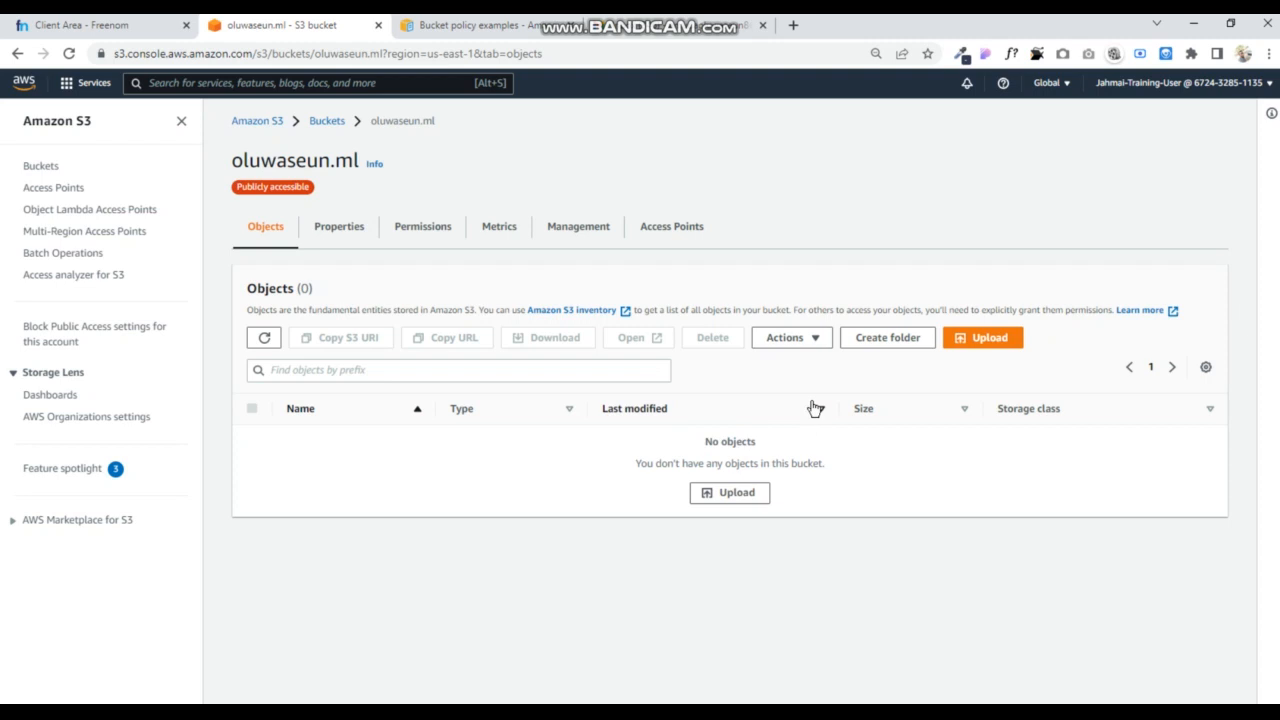
{"action": "left_click", "coordinate": [973, 344]}
{"action": "left_click", "coordinate": [498, 303]}
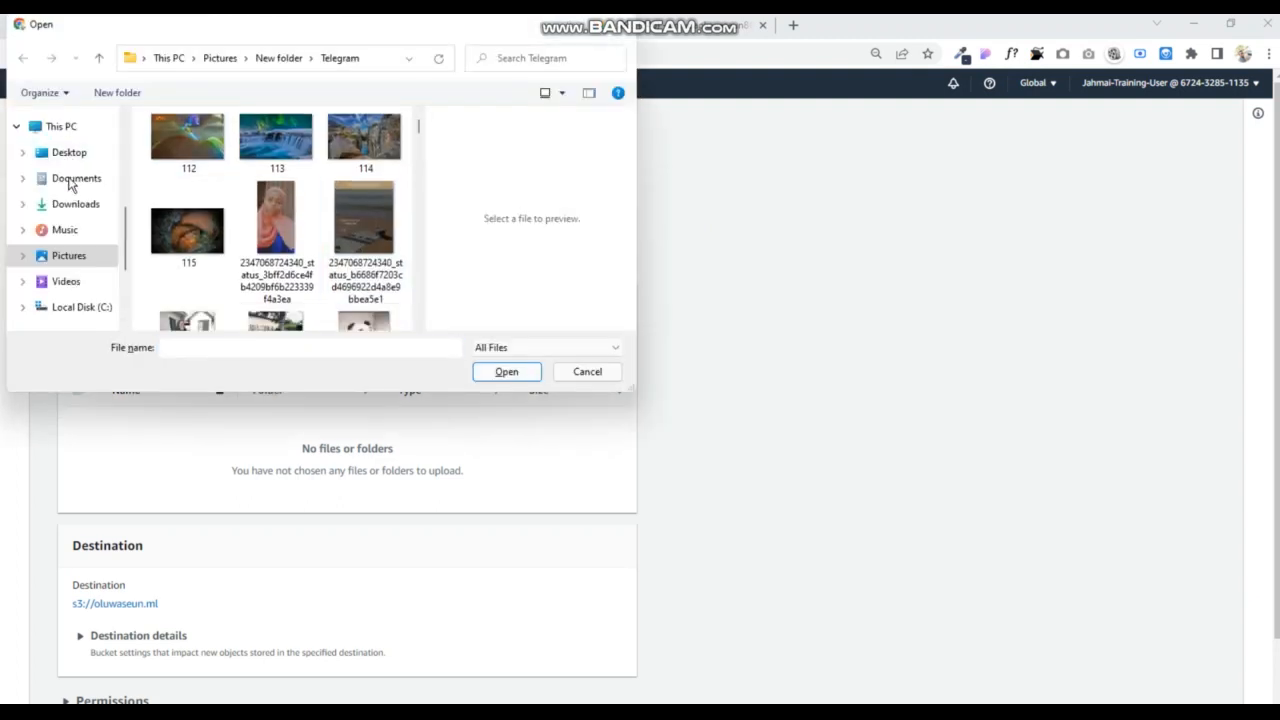
{"action": "left_click", "coordinate": [126, 166]}
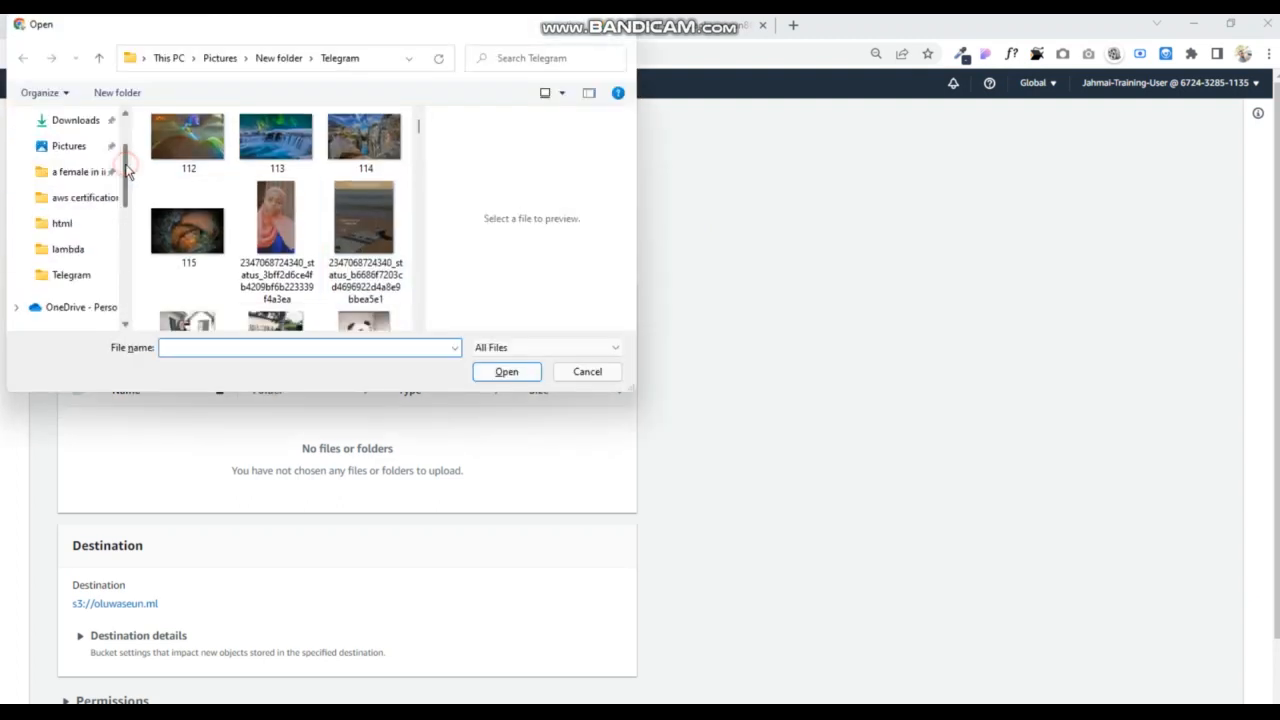
{"action": "left_click", "coordinate": [80, 225]}
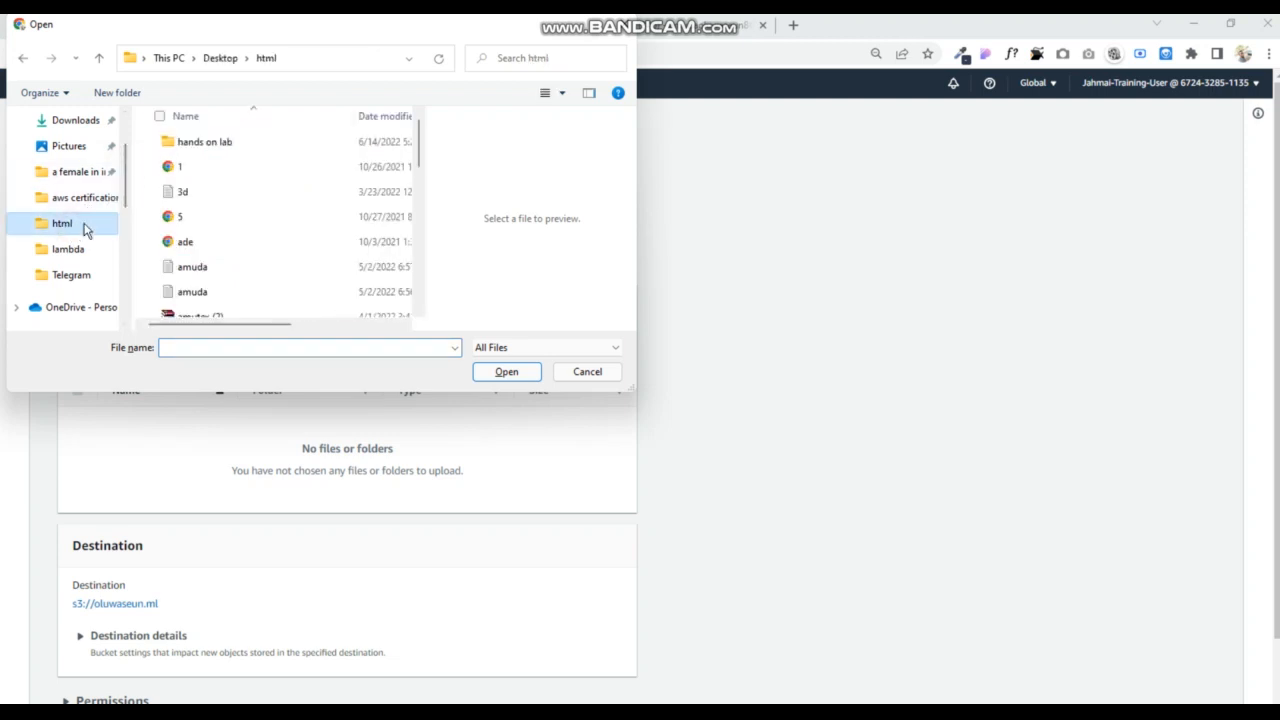
{"action": "left_click", "coordinate": [212, 148]}
{"action": "left_click", "coordinate": [212, 150]}
{"action": "double_click", "coordinate": [290, 145]}
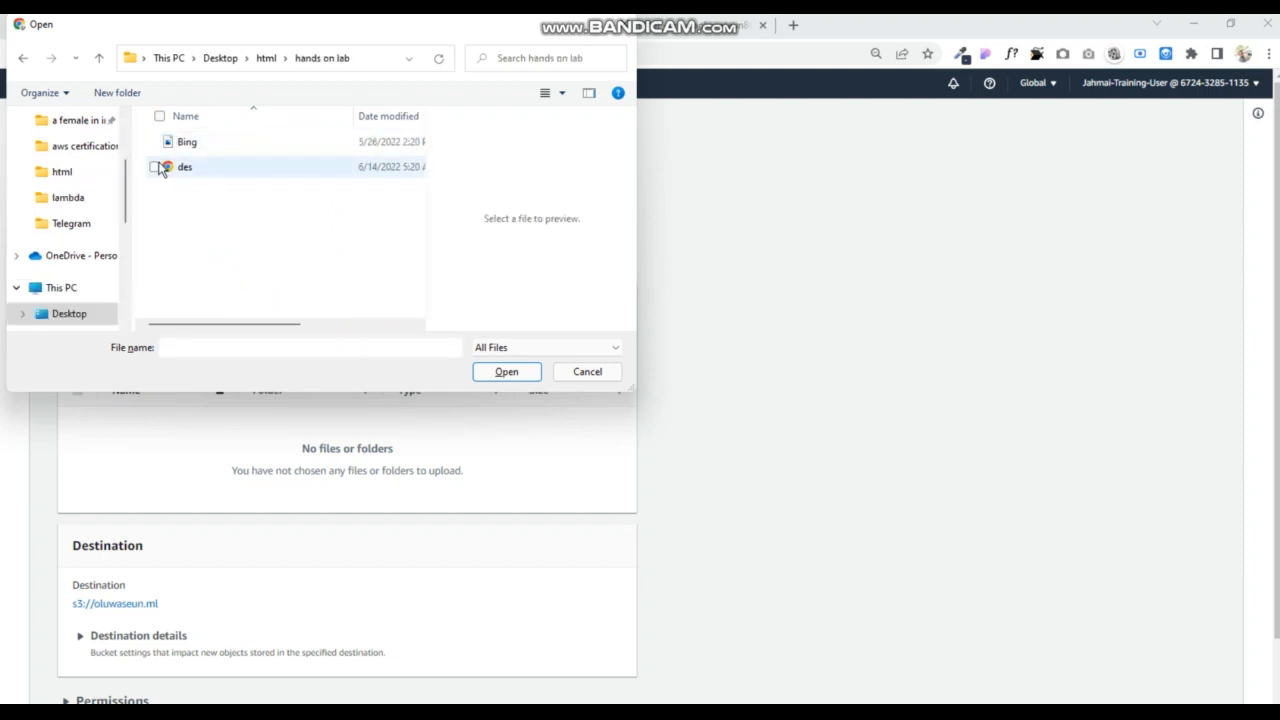
{"action": "left_click", "coordinate": [156, 167]}
{"action": "left_click", "coordinate": [155, 145]}
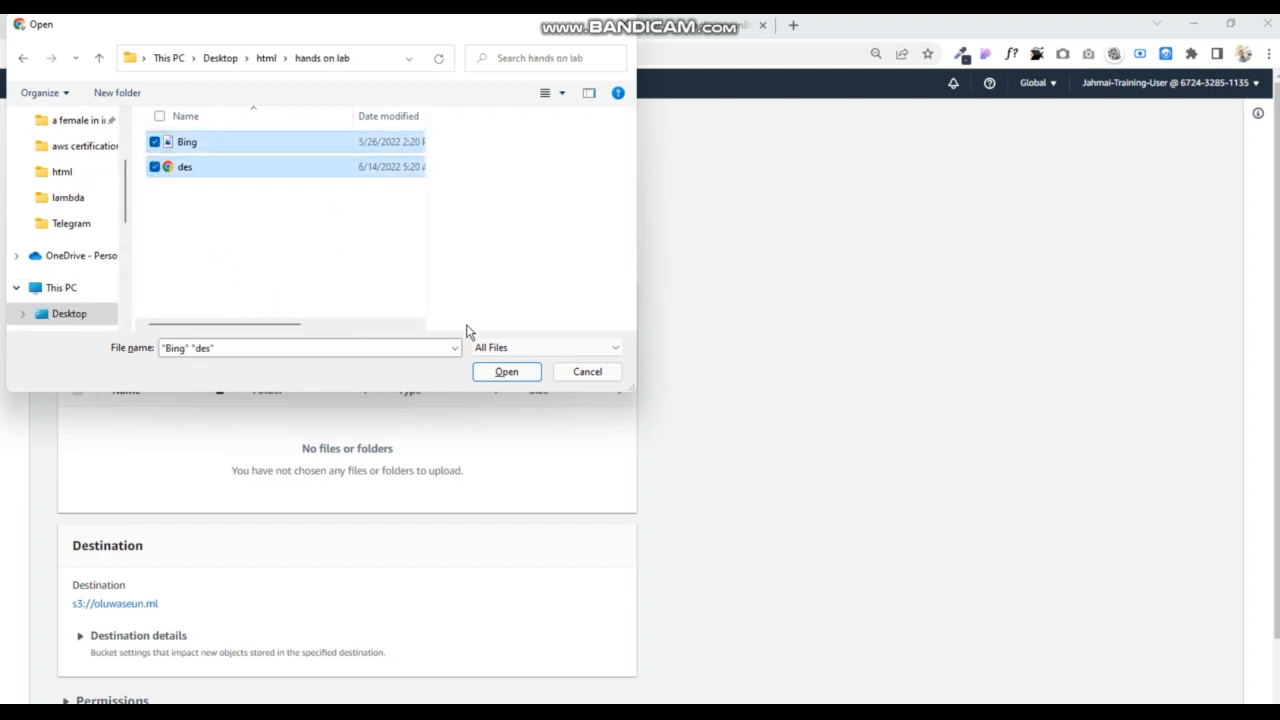
{"action": "left_click", "coordinate": [503, 371]}
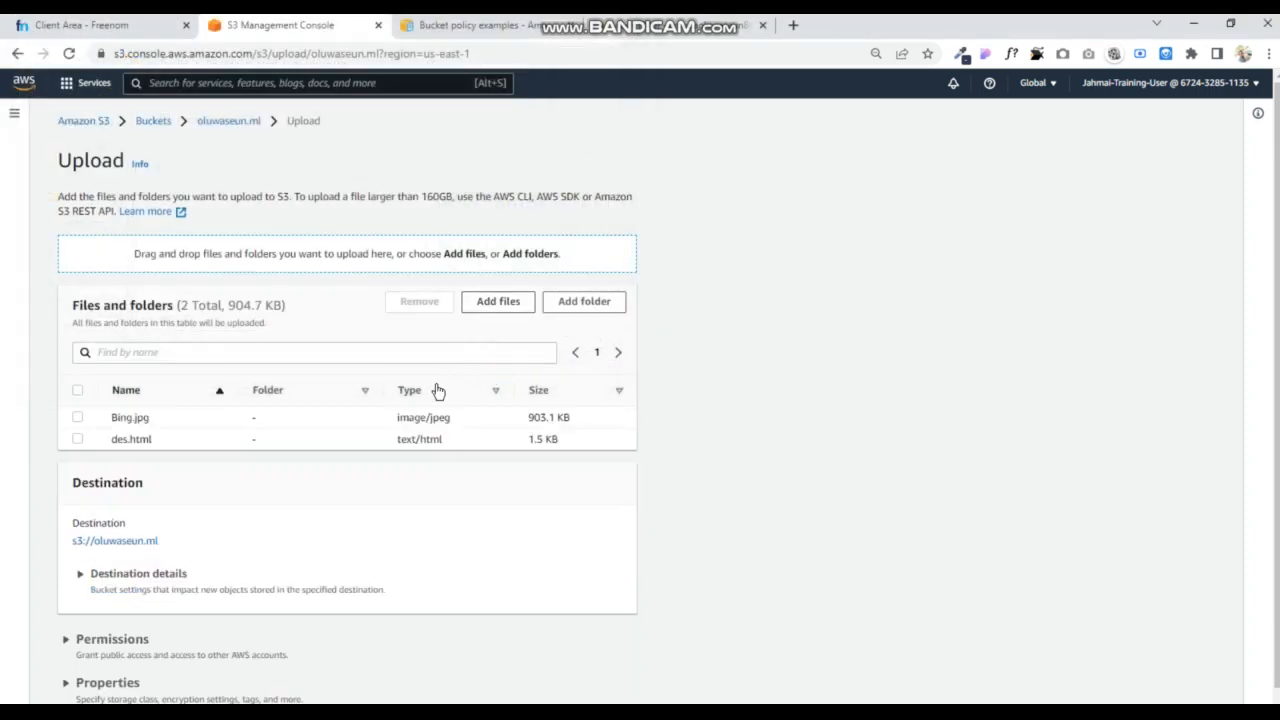
Step: Upload Bing.jpg and des.html to the bucket and return to its object list
{"action": "scroll", "coordinate": [409, 534], "scroll_direction": "down", "scroll_amount": 1}
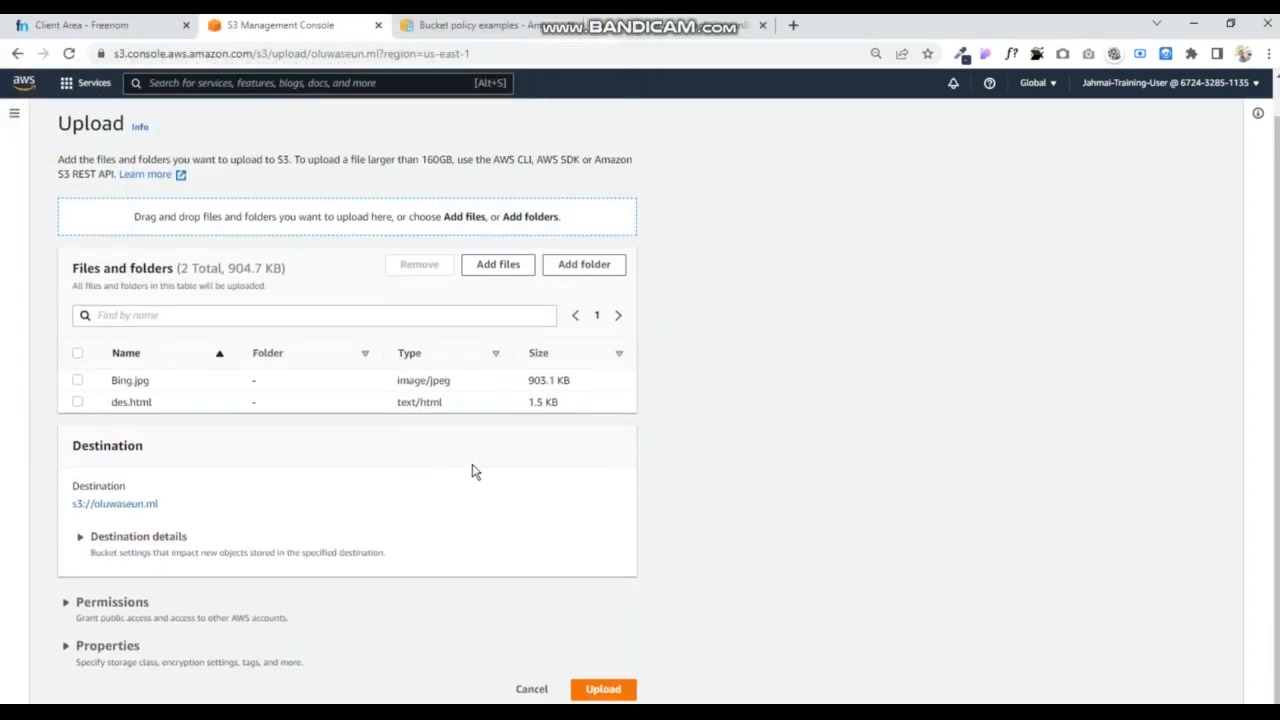
{"action": "left_click", "coordinate": [610, 689]}
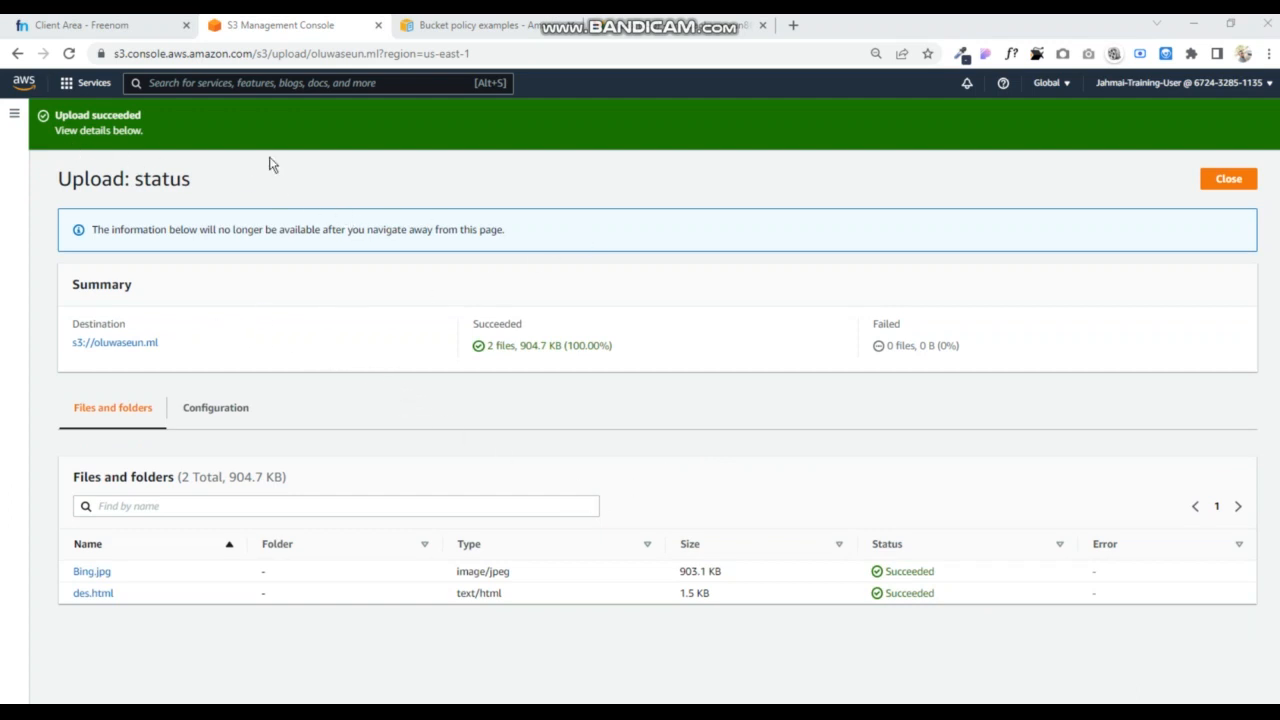
{"action": "left_click", "coordinate": [1234, 179]}
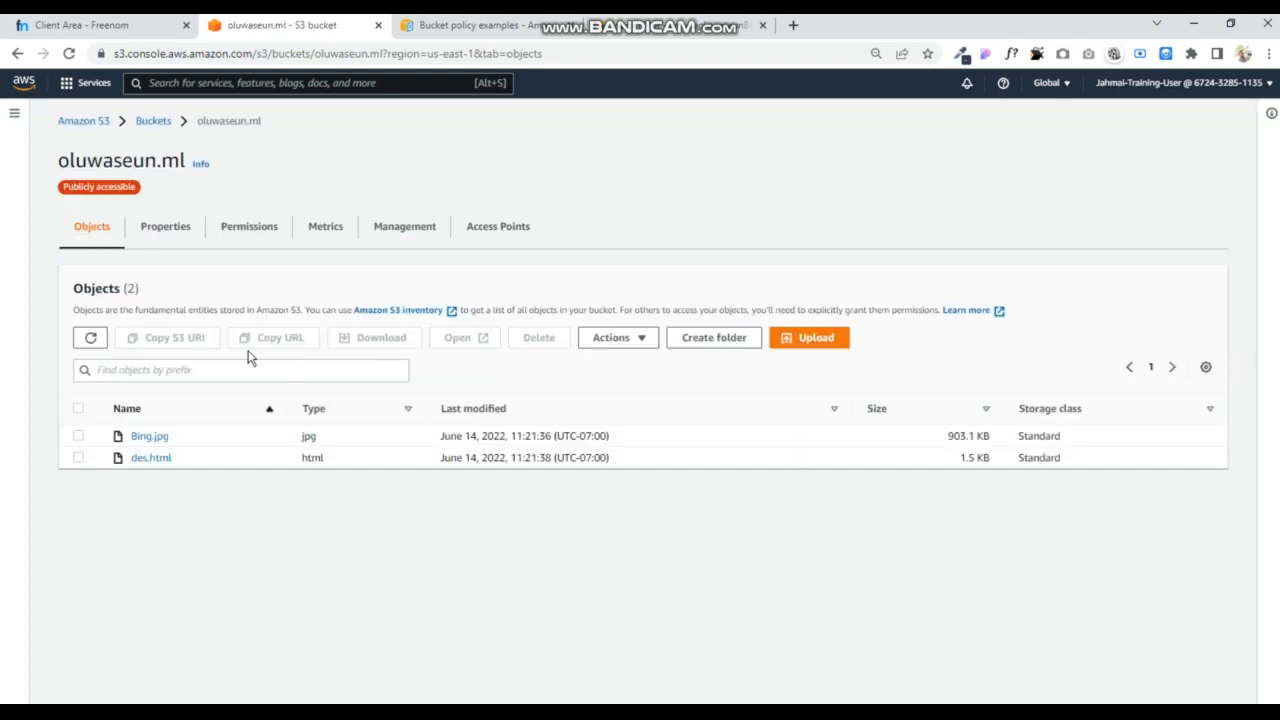
Step: Open the website endpoint listed under the bucket's static website hosting properties to test the site
{"action": "left_click", "coordinate": [181, 227]}
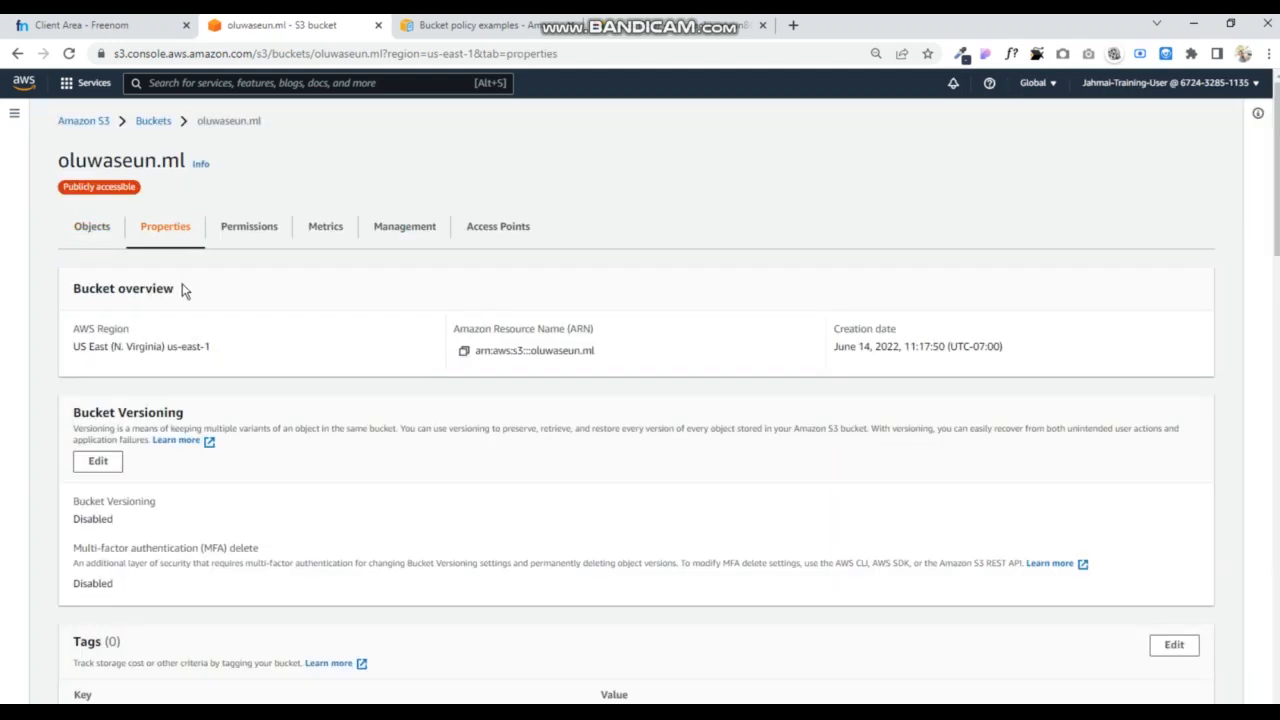
{"action": "scroll", "coordinate": [240, 520], "scroll_direction": "down", "scroll_amount": 10}
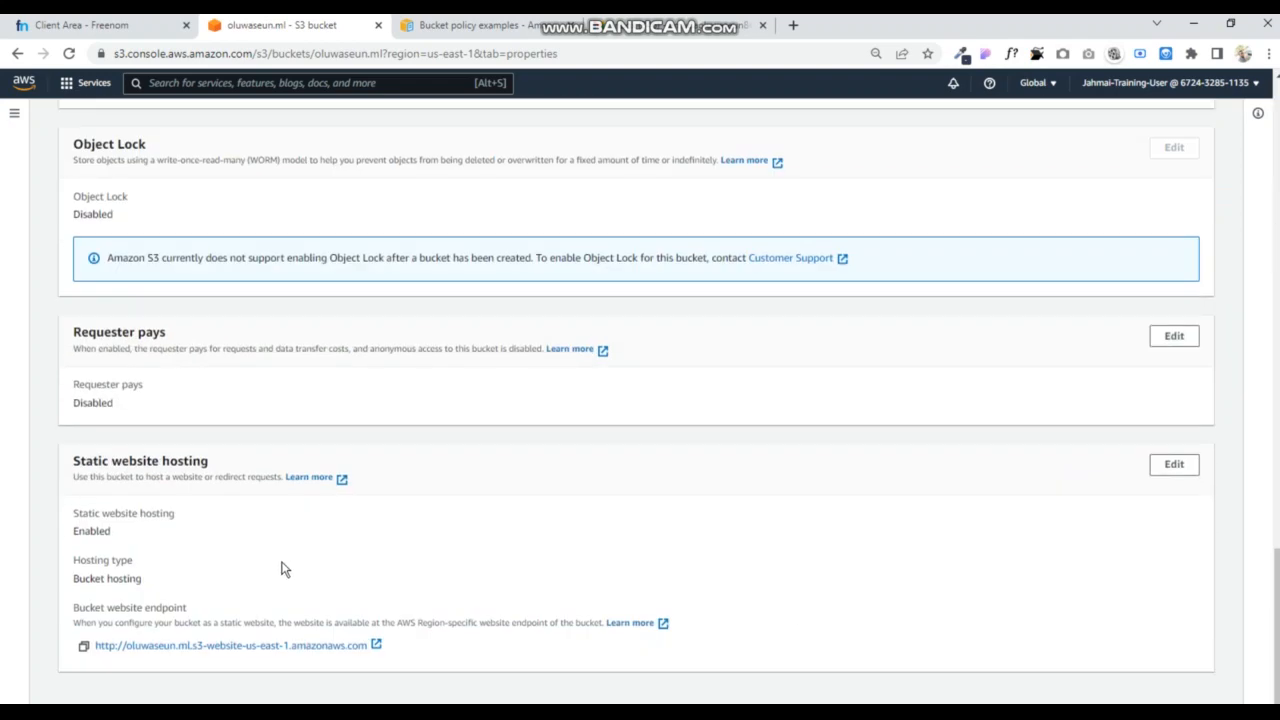
{"action": "left_click", "coordinate": [263, 648]}
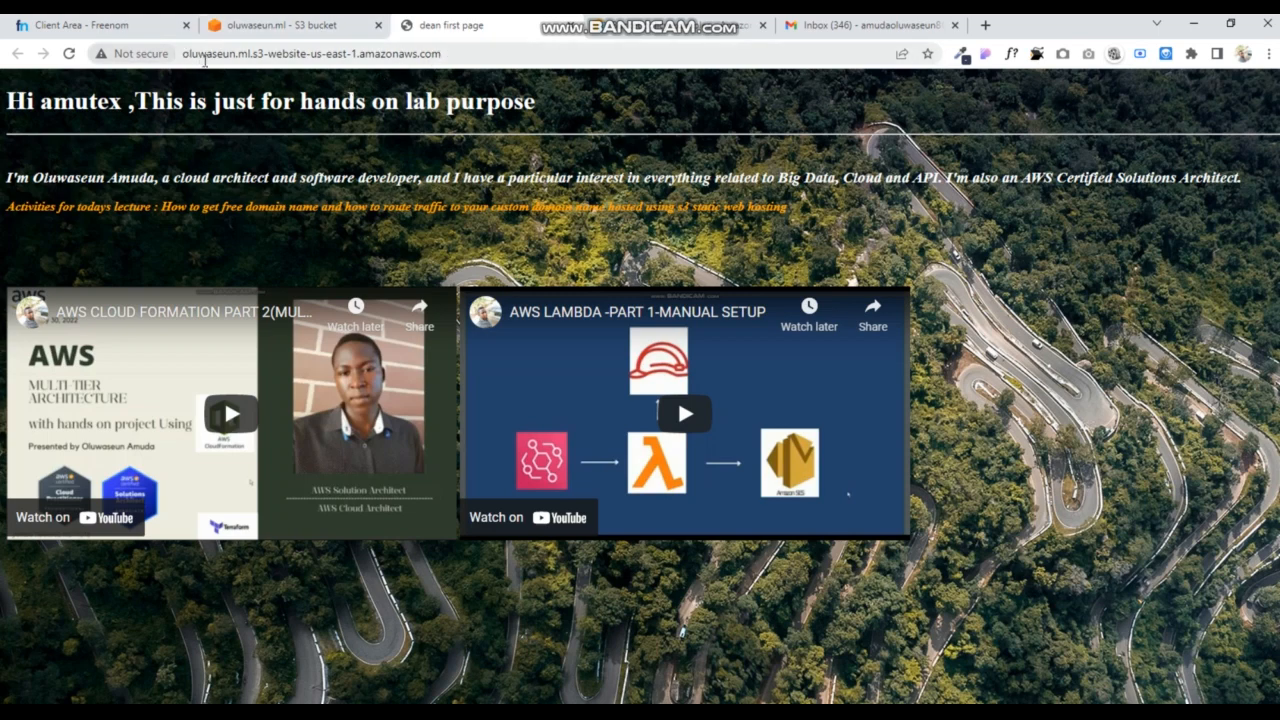
Step: Test the custom domain by loading oluwaseun.ml in place of the S3 endpoint address
{"action": "left_click_drag", "start_coordinate": [449, 53], "coordinate": [168, 55]}
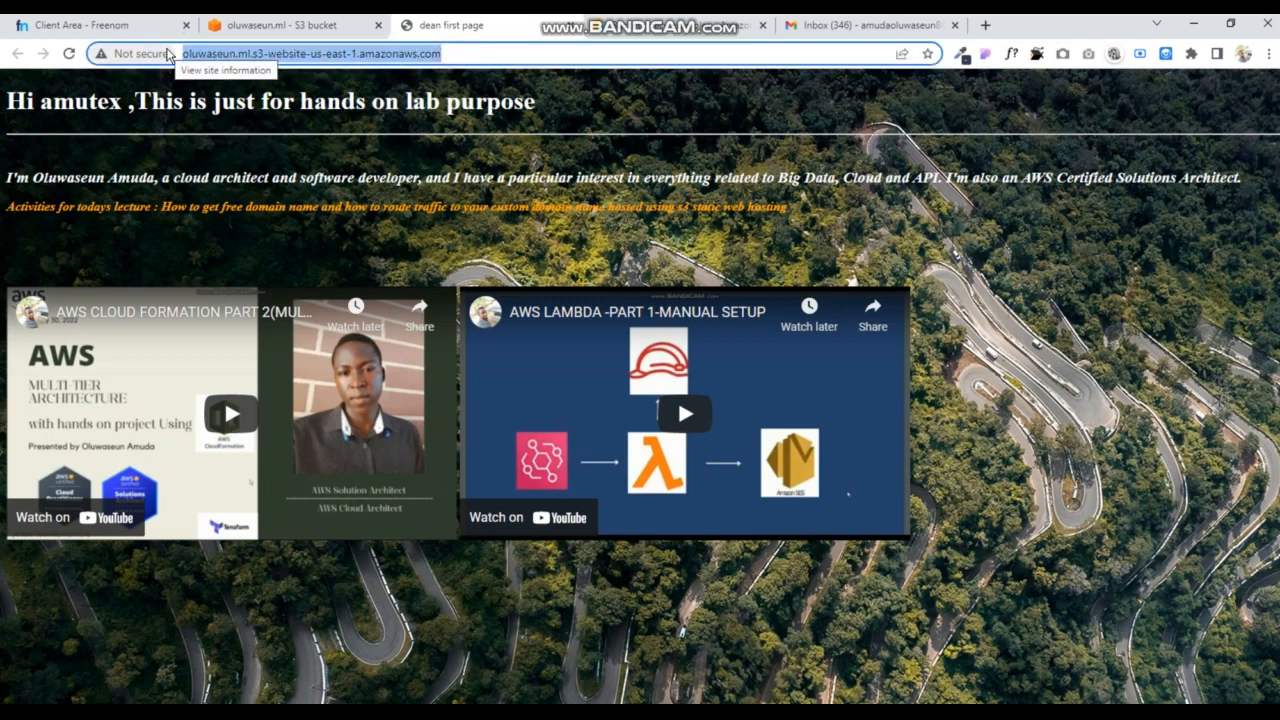
{"action": "type", "text": "oluwaseun.ml"}
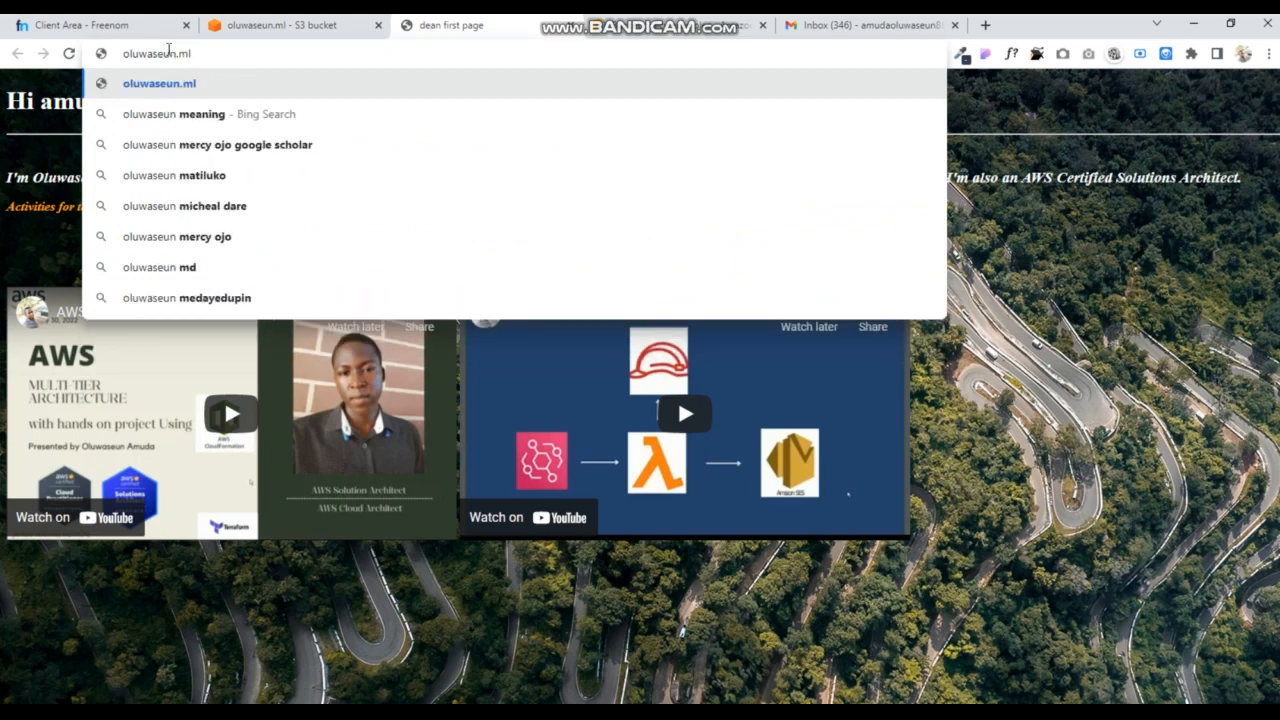
{"action": "key", "text": "Return"}
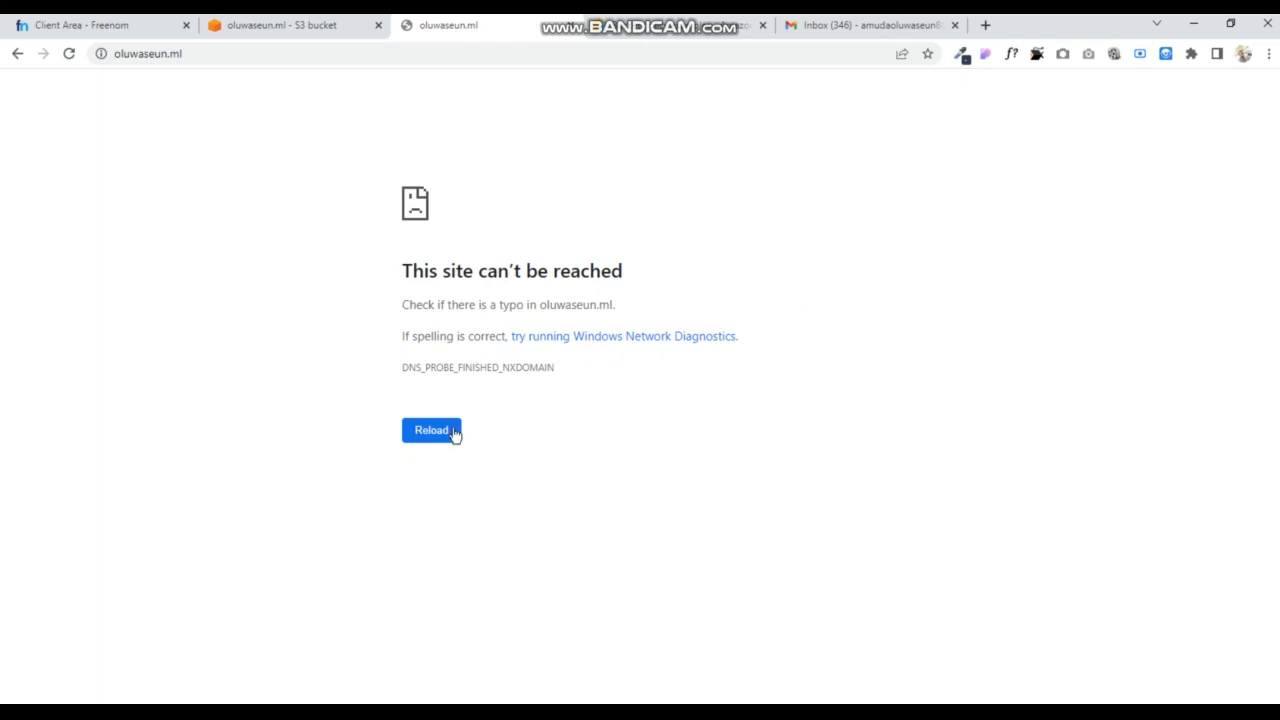
Step: Return to the AWS console and open the oluwaseun.ml hosted zone in Route 53
{"action": "left_click", "coordinate": [247, 31]}
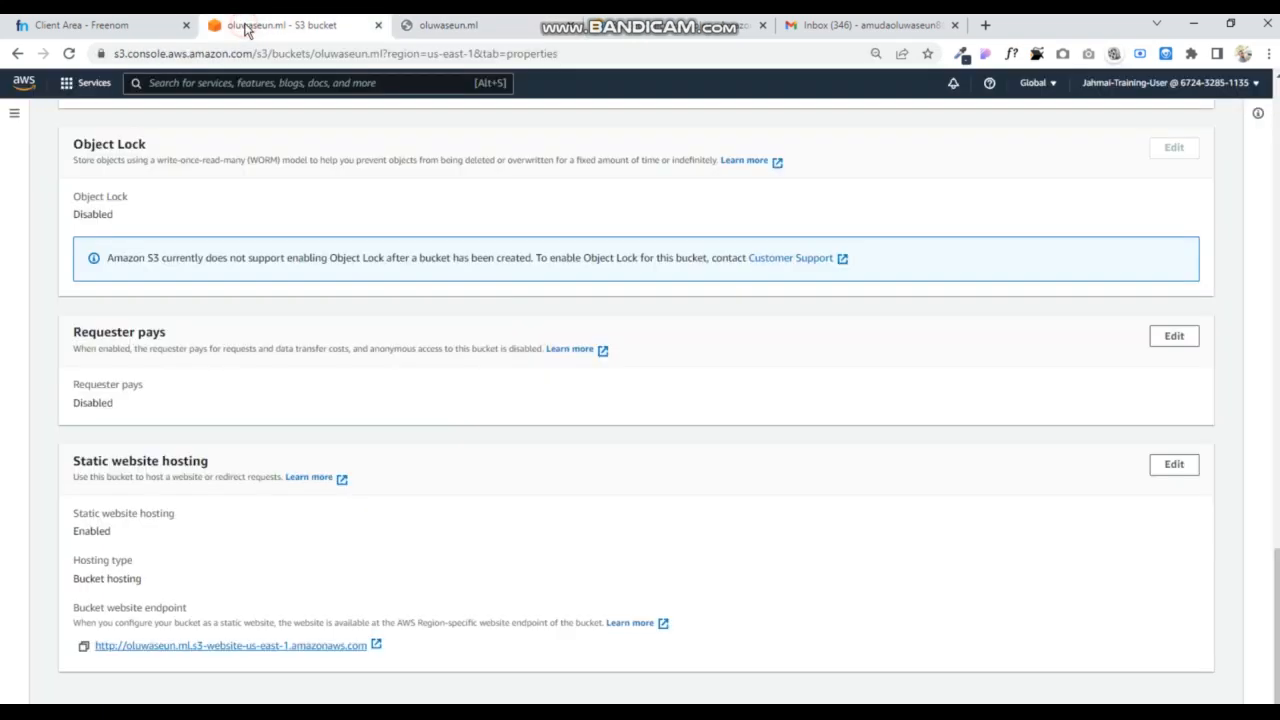
{"action": "scroll", "coordinate": [281, 288], "scroll_direction": "up", "scroll_amount": 1}
{"action": "scroll", "coordinate": [290, 260], "scroll_direction": "up", "scroll_amount": 15}
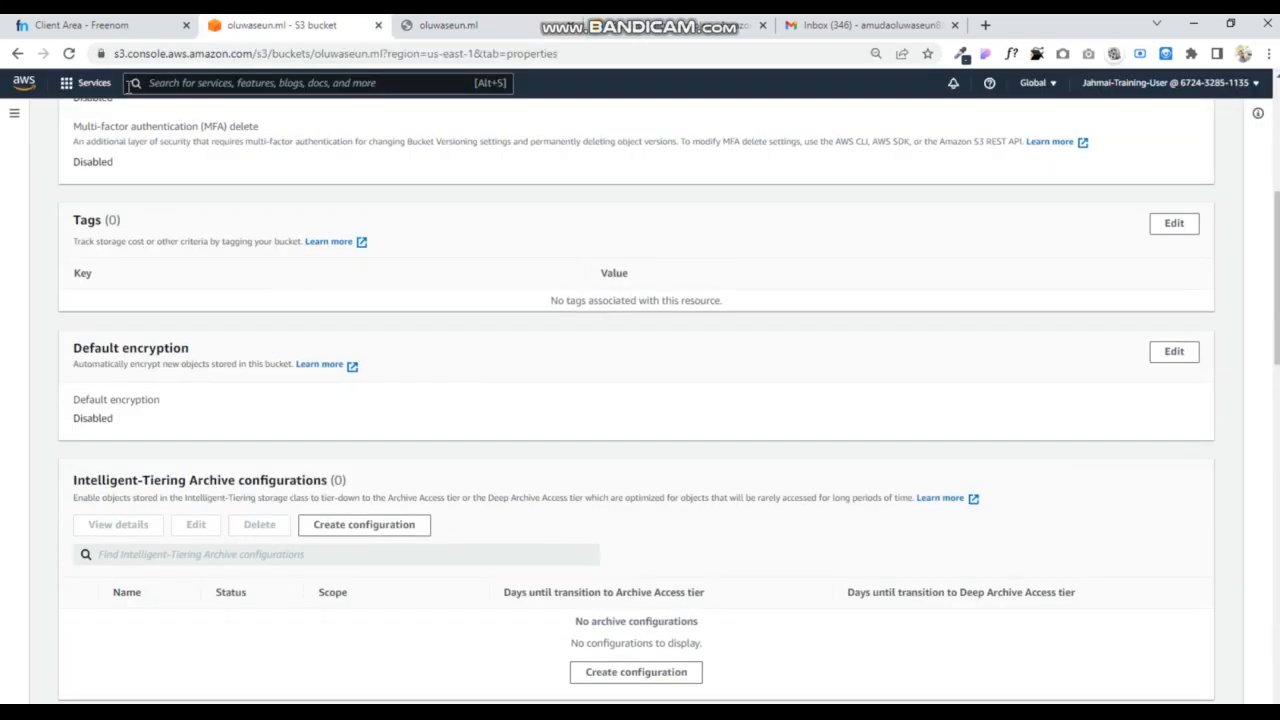
{"action": "left_click", "coordinate": [82, 81]}
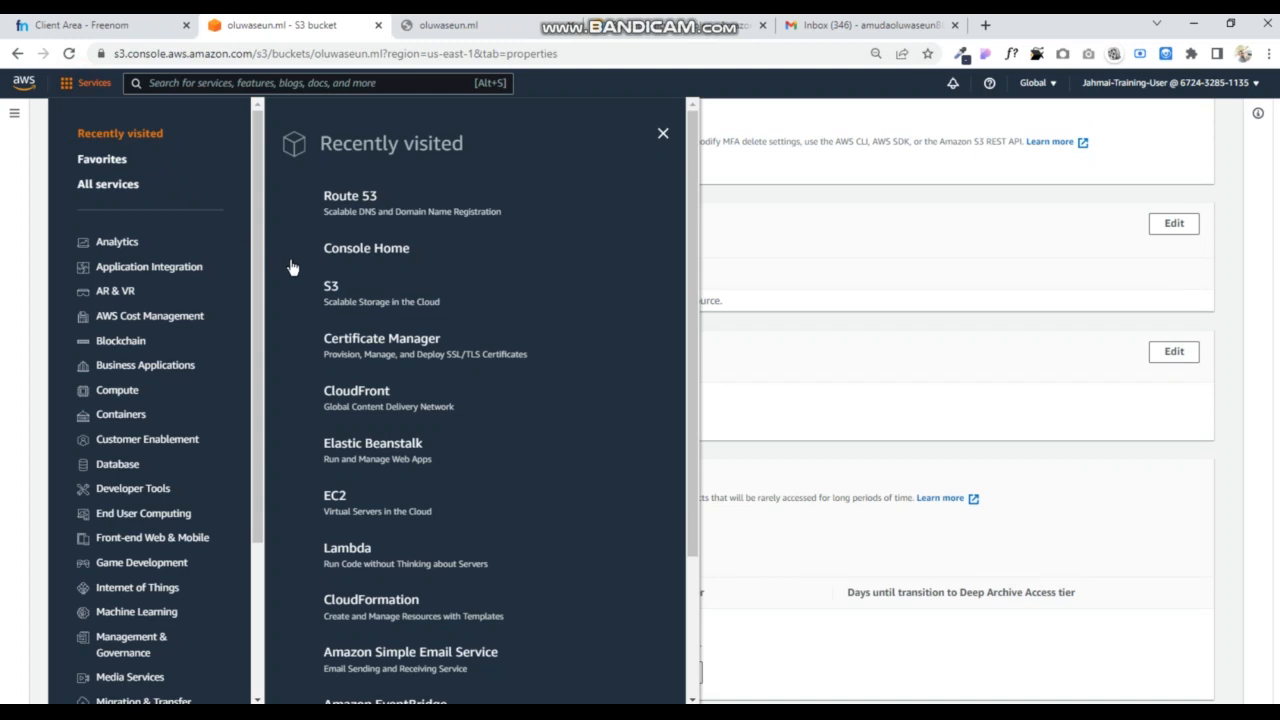
{"action": "left_click", "coordinate": [357, 198]}
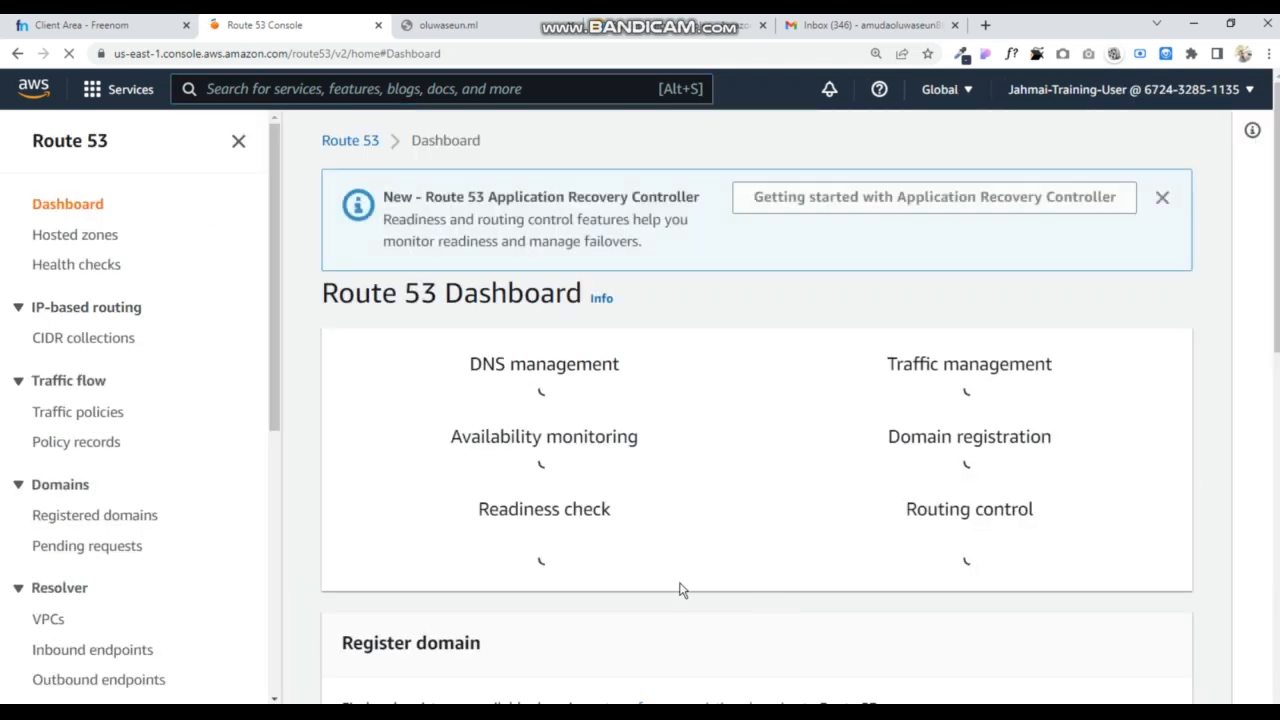
{"action": "left_click", "coordinate": [113, 236]}
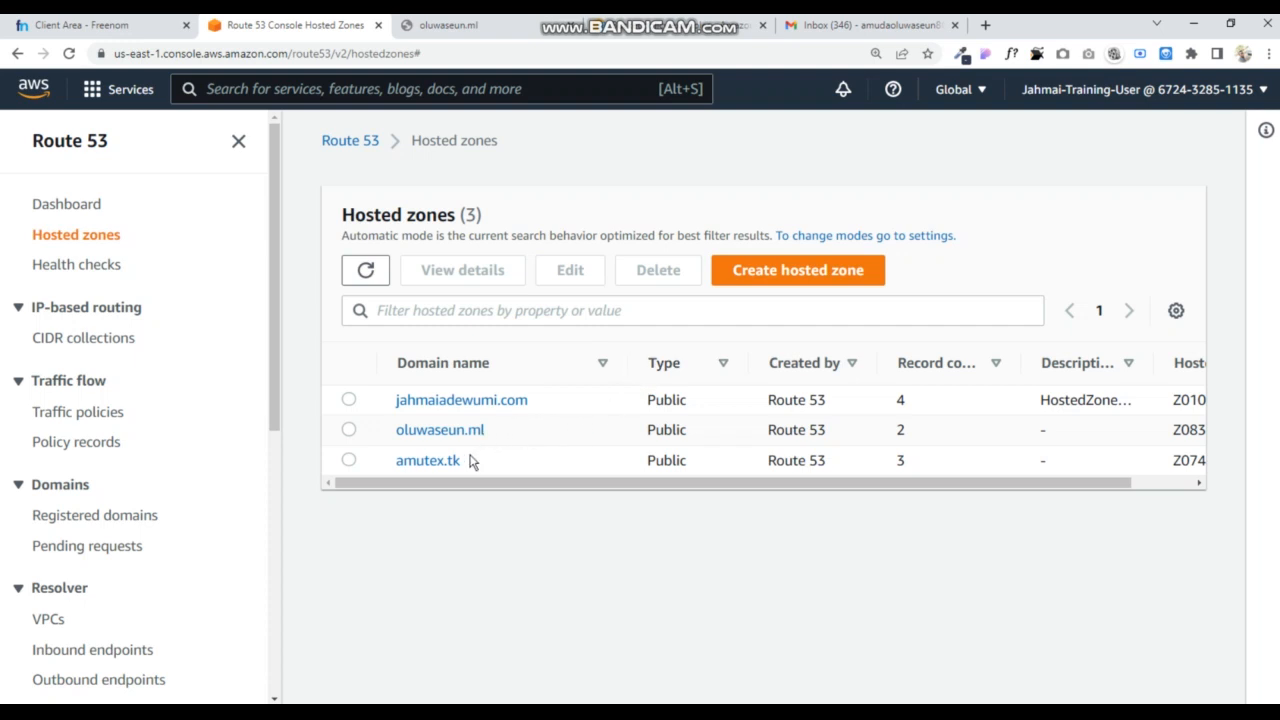
{"action": "left_click", "coordinate": [438, 436]}
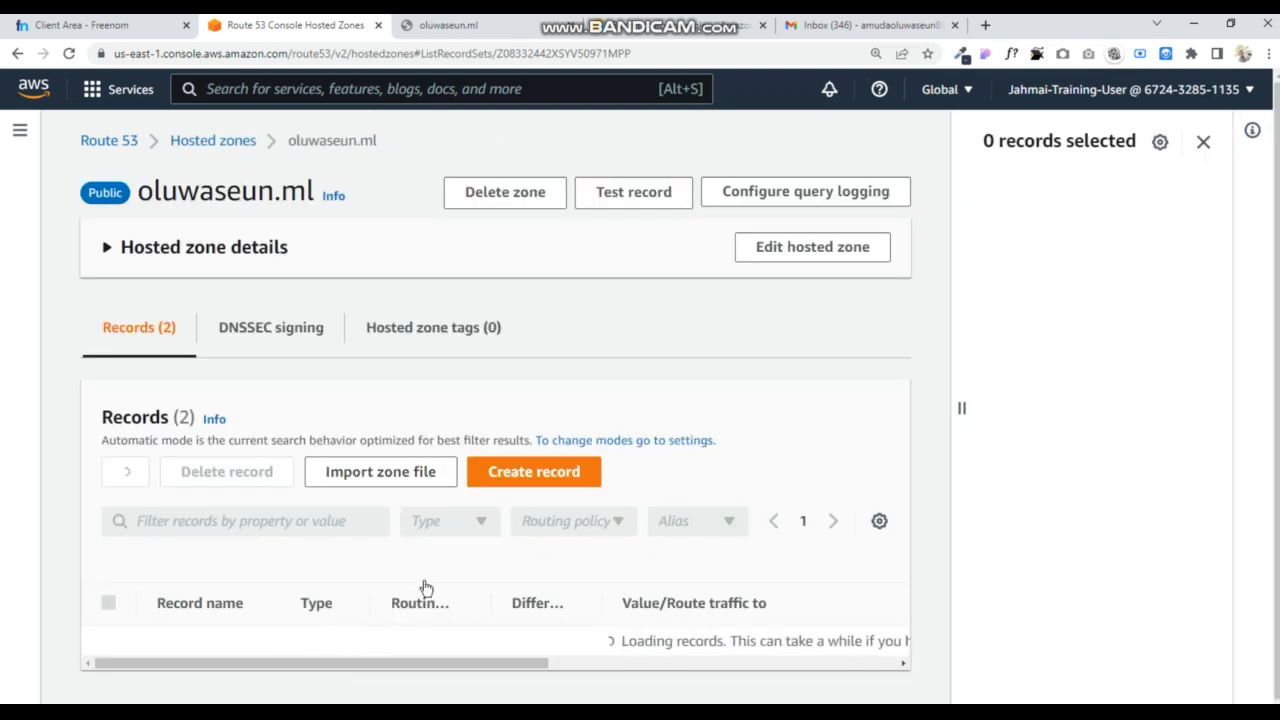
Step: Start a root-domain A record as an alias to an S3 website endpoint in US East (N. Virginia) [us-east-1]
{"action": "left_click", "coordinate": [522, 474]}
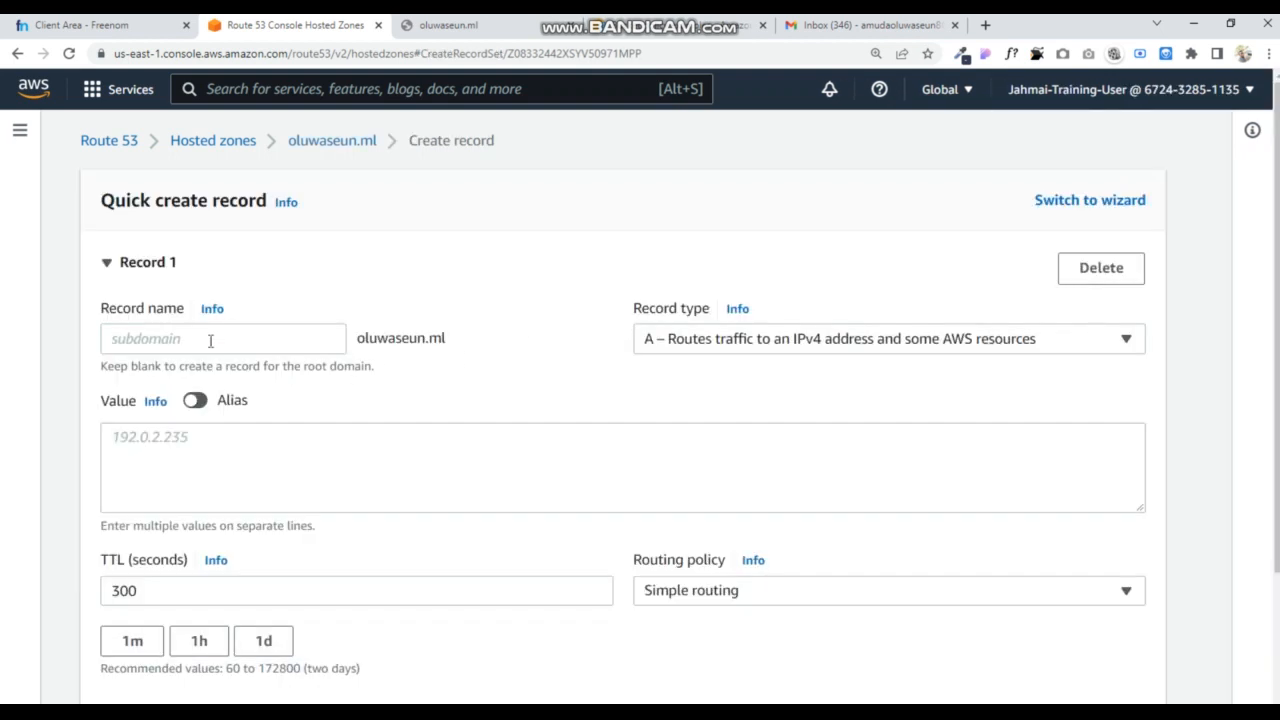
{"action": "left_click", "coordinate": [195, 402]}
{"action": "left_click", "coordinate": [257, 435]}
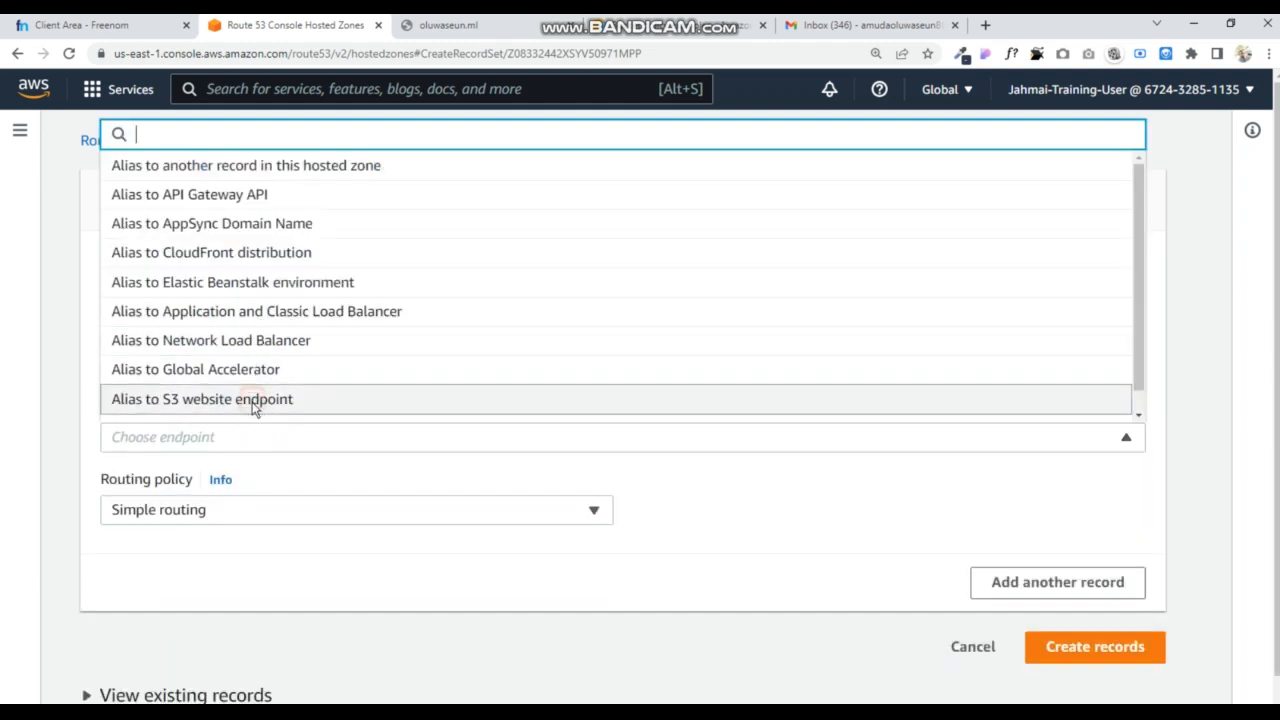
{"action": "left_click", "coordinate": [254, 402]}
{"action": "left_click", "coordinate": [240, 472]}
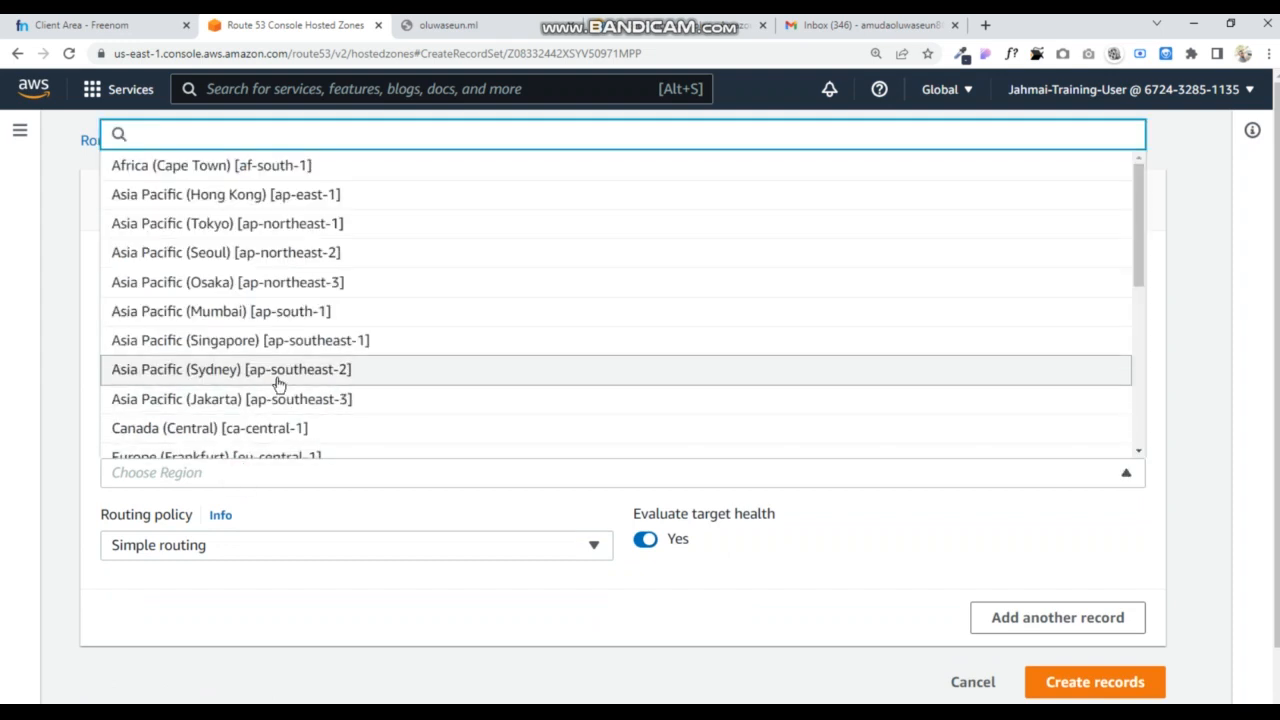
{"action": "scroll", "coordinate": [279, 395], "scroll_direction": "down", "scroll_amount": 4}
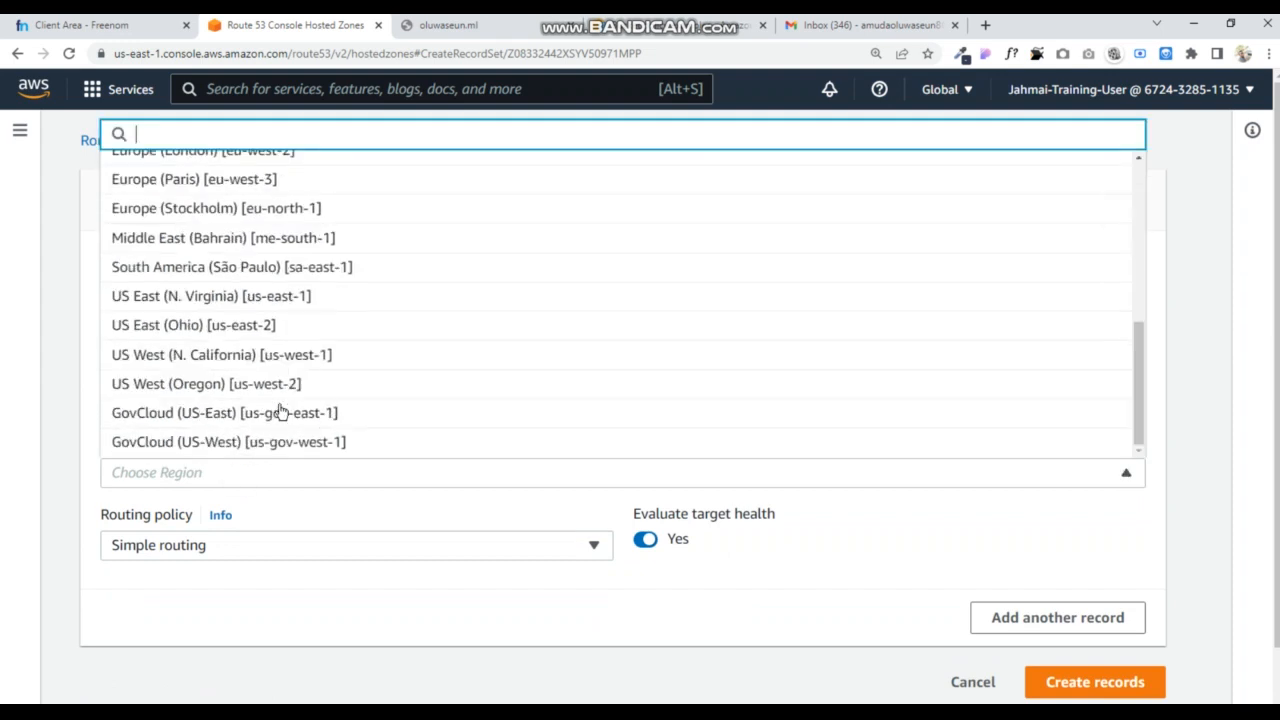
{"action": "left_click", "coordinate": [266, 300]}
Step: Select s3-website-us-east-1.amazonaws.com (oluwaseun.ml) as the alias endpoint, create the record, and check the hosted zone's record list
{"action": "left_click", "coordinate": [270, 510]}
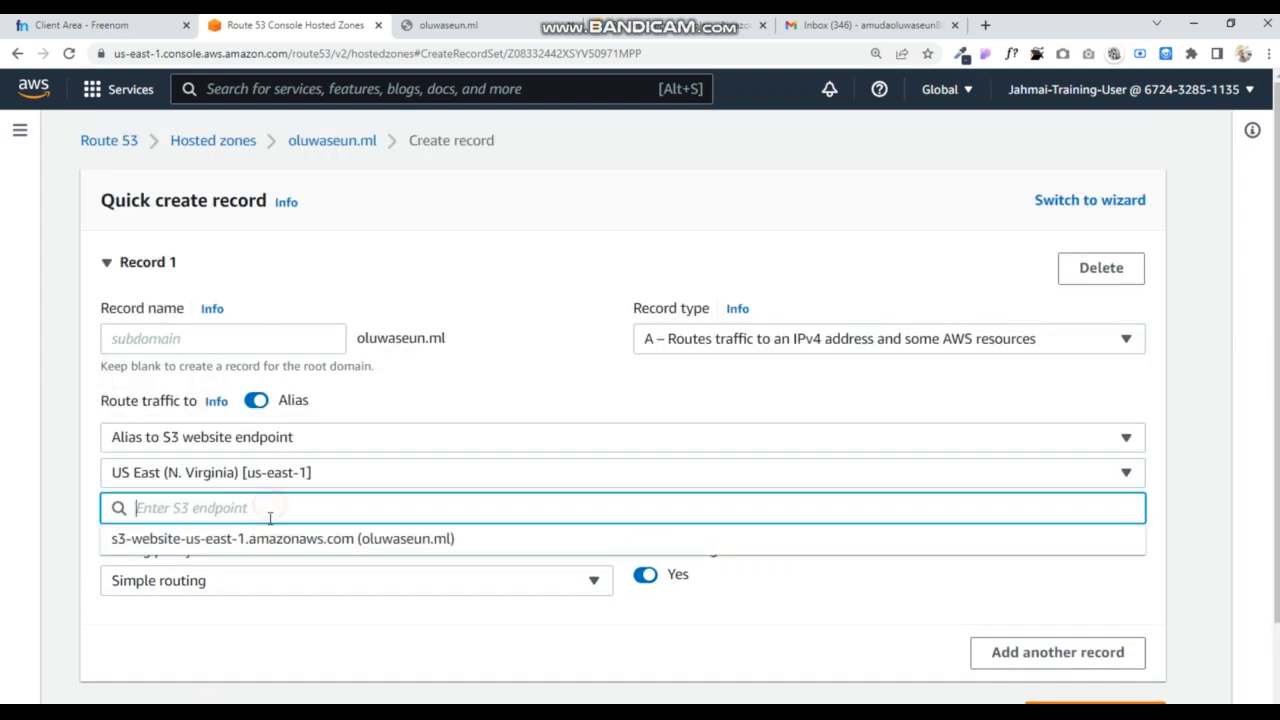
{"action": "left_click", "coordinate": [302, 540]}
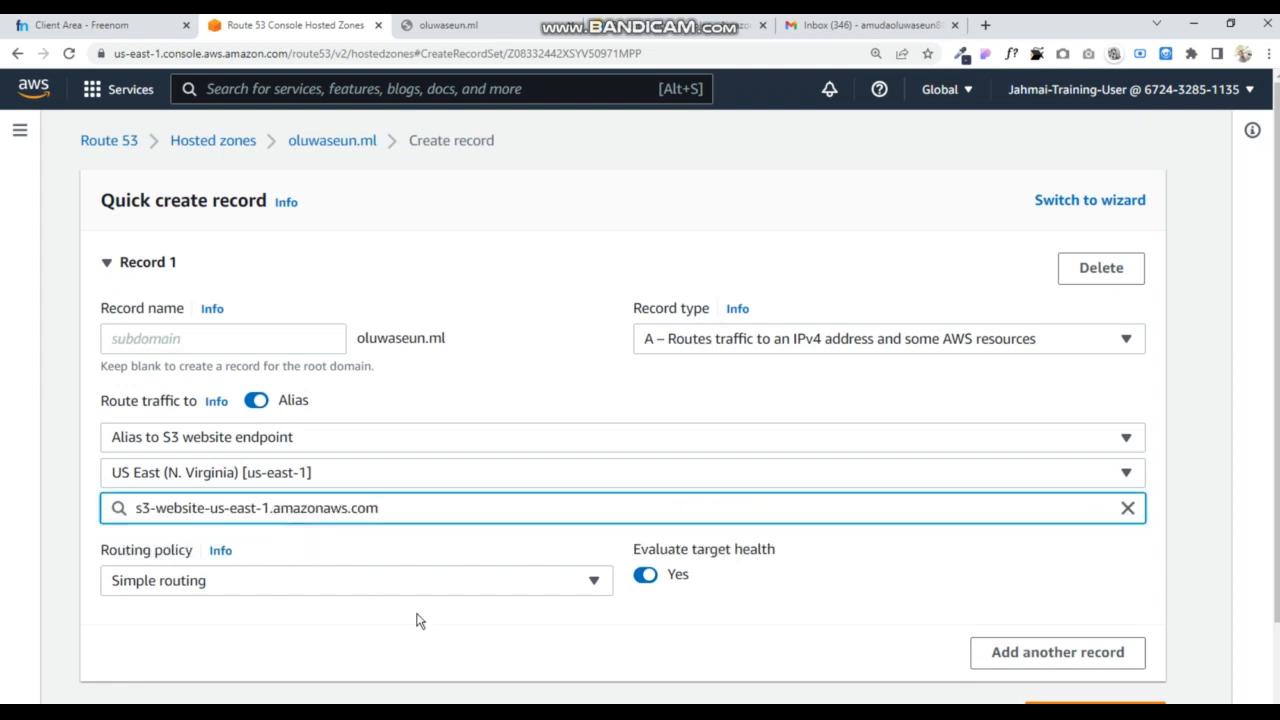
{"action": "scroll", "coordinate": [420, 618], "scroll_direction": "down", "scroll_amount": 1}
{"action": "left_click", "coordinate": [1063, 596]}
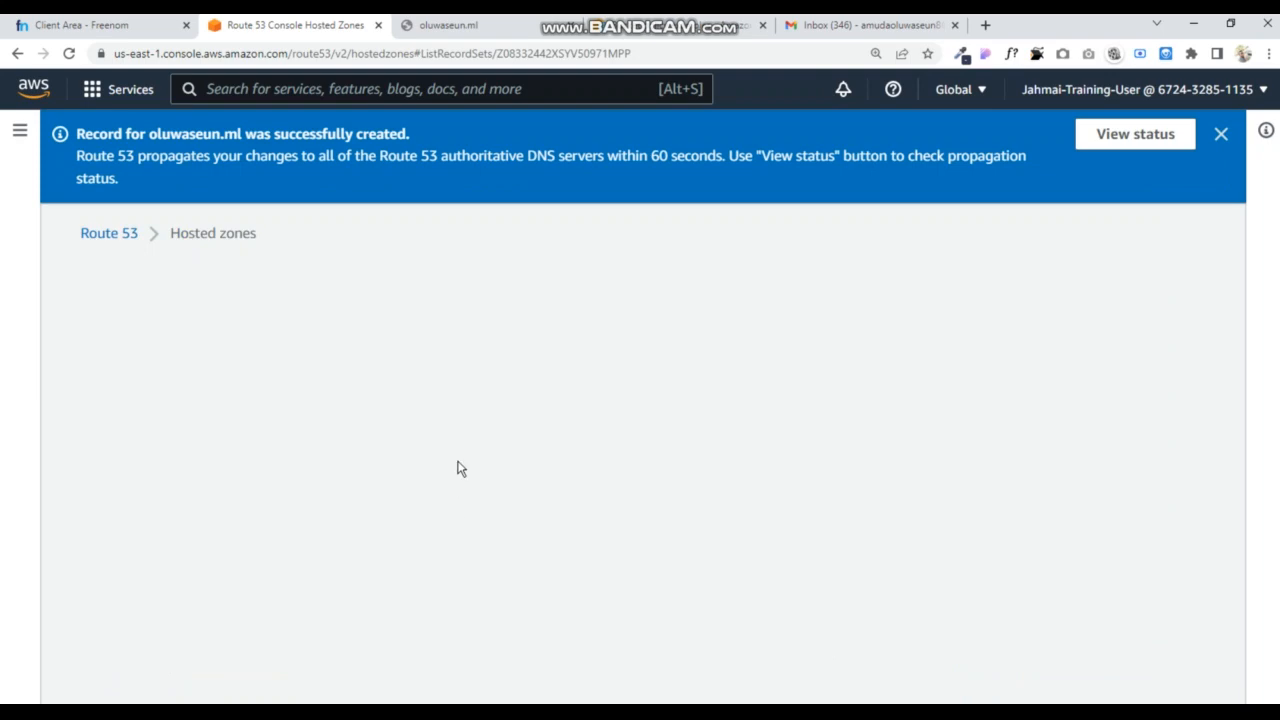
{"action": "scroll", "coordinate": [451, 495], "scroll_direction": "down", "scroll_amount": 1}
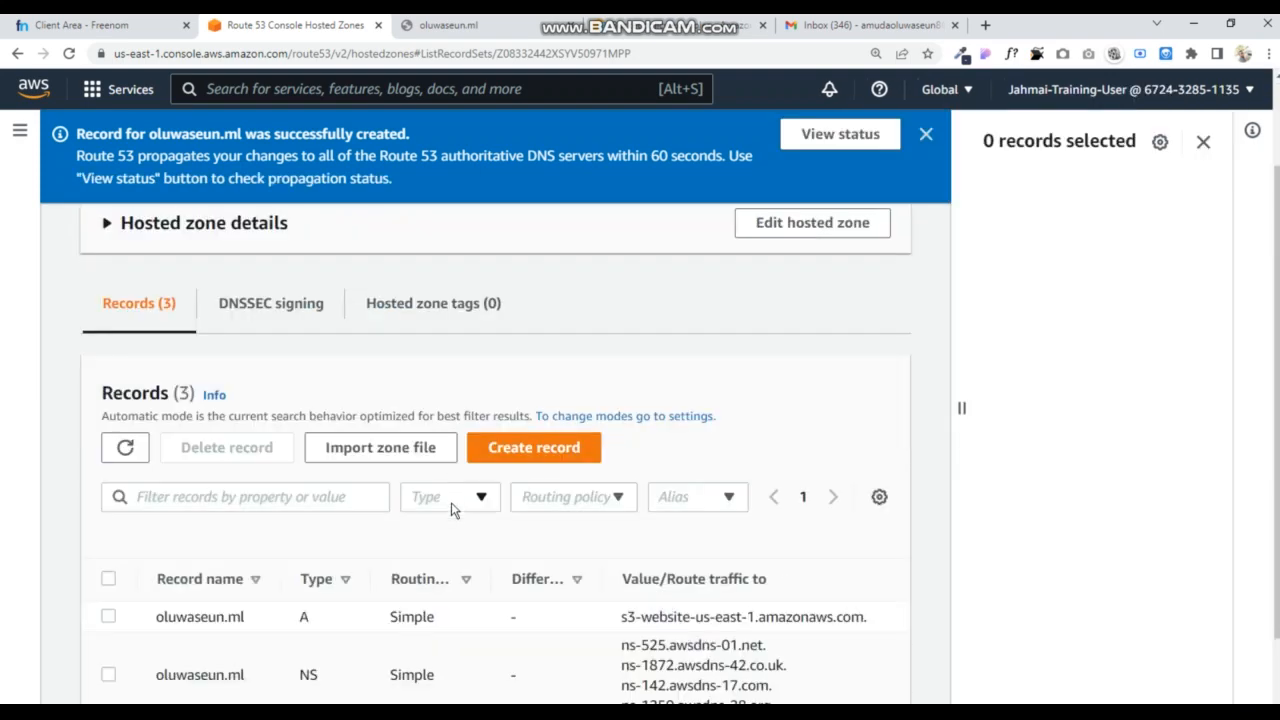
{"action": "scroll", "coordinate": [451, 500], "scroll_direction": "down", "scroll_amount": 1}
{"action": "scroll", "coordinate": [394, 240], "scroll_direction": "up", "scroll_amount": 2}
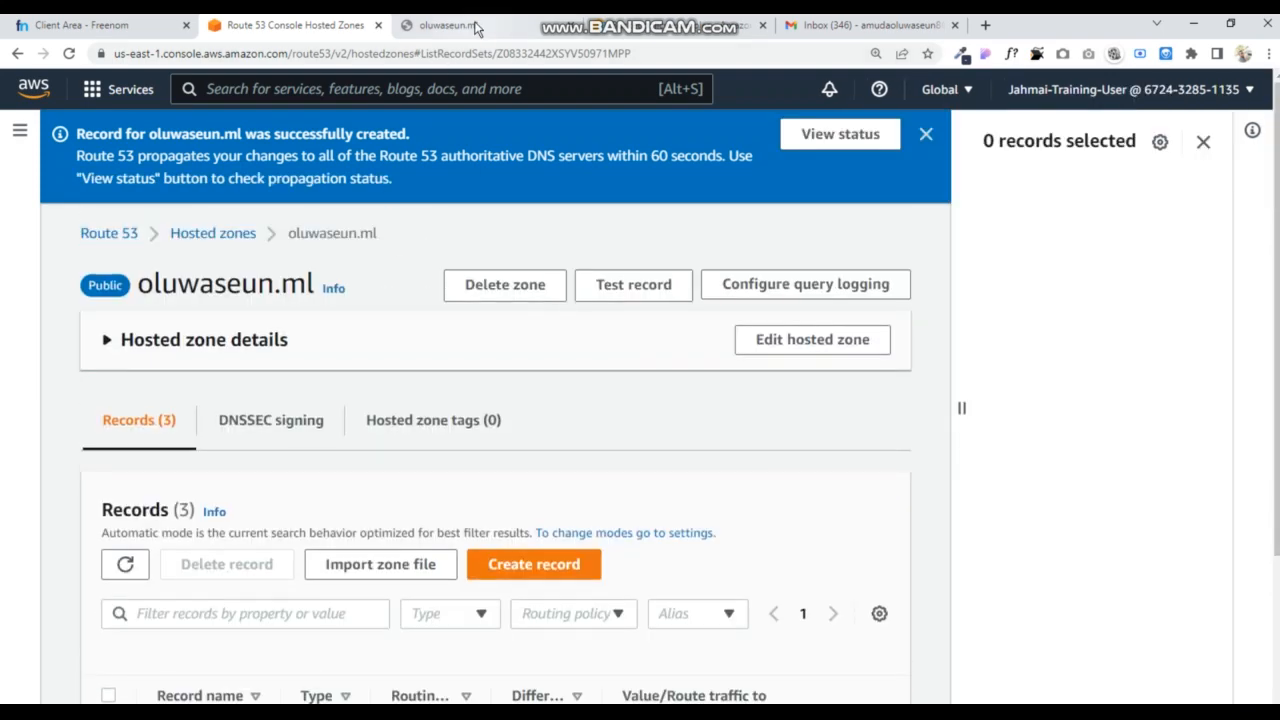
Step: Retest the custom domain by reloading its page and entering the oluwaseun.ml address again
{"action": "left_click", "coordinate": [440, 25]}
{"action": "left_click", "coordinate": [68, 53]}
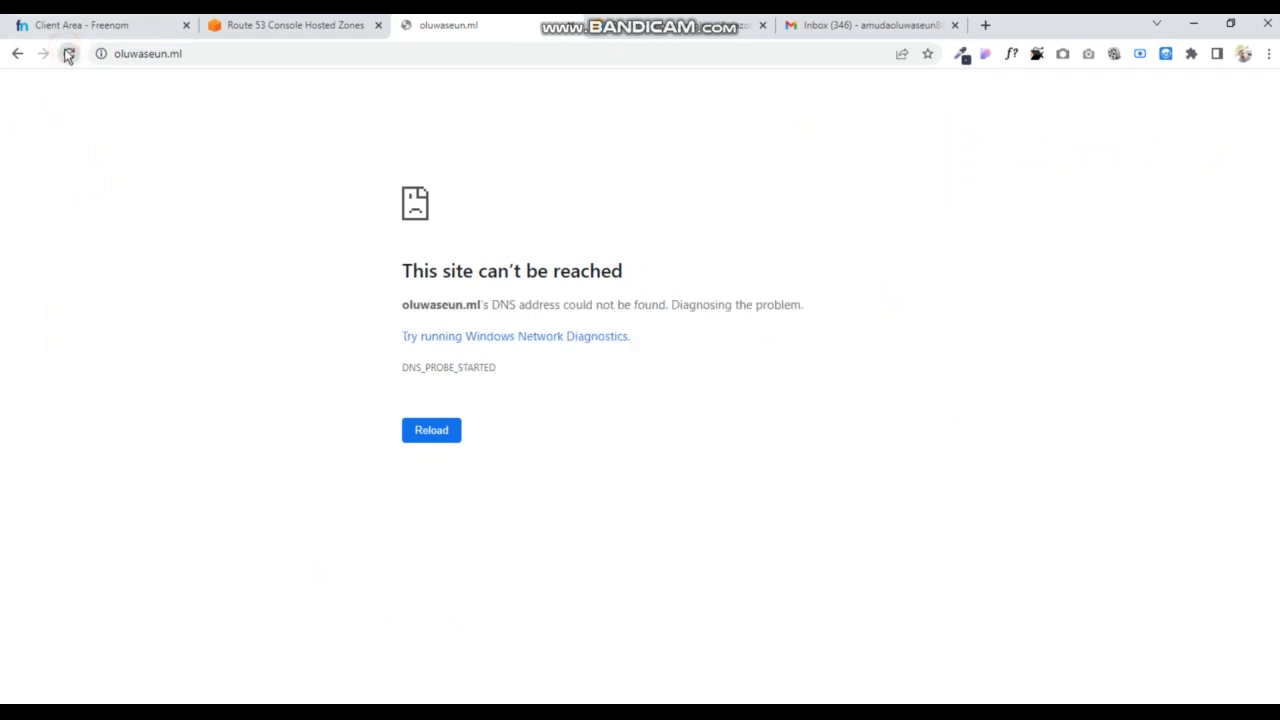
{"action": "left_click", "coordinate": [68, 53]}
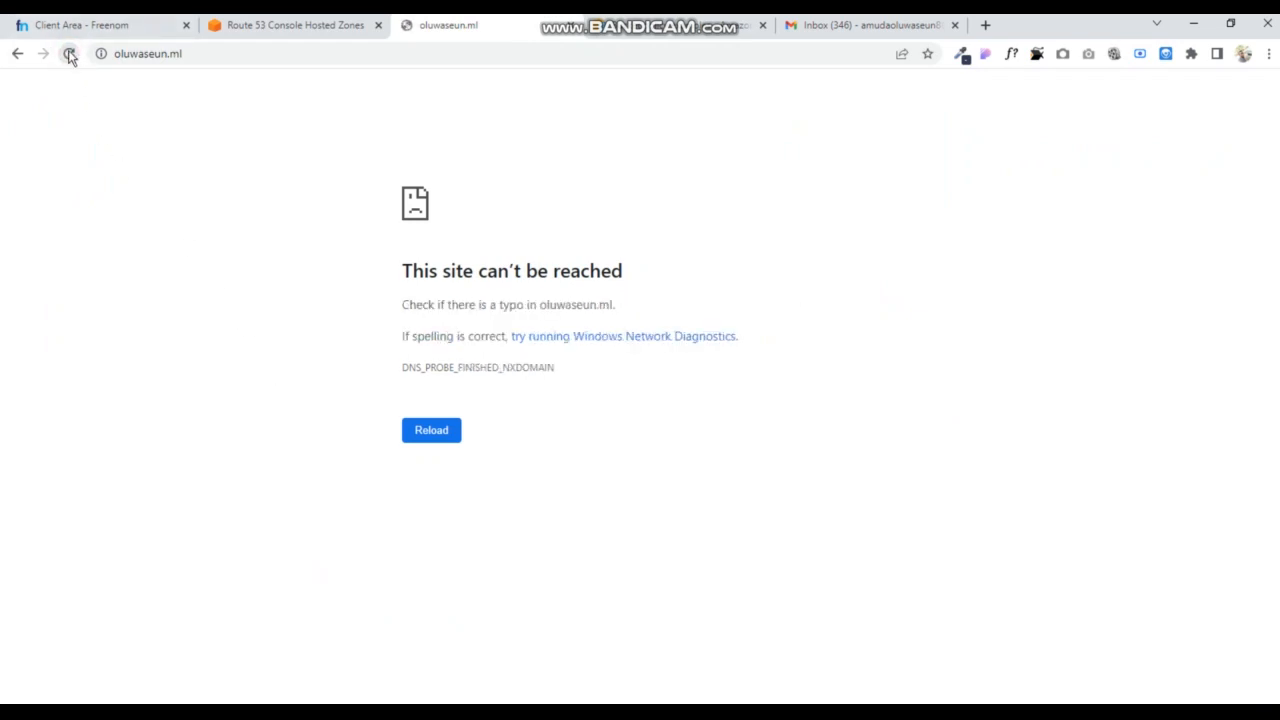
{"action": "left_click", "coordinate": [215, 55]}
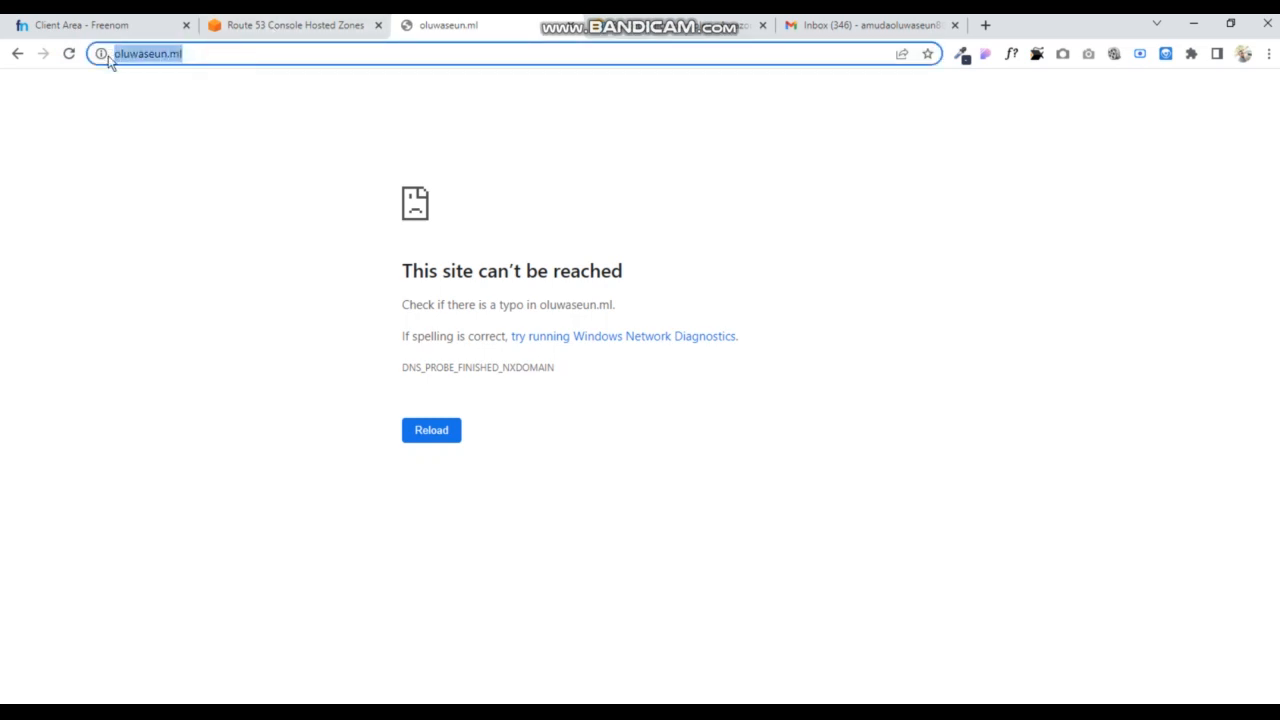
{"action": "type", "text": "oluw"}
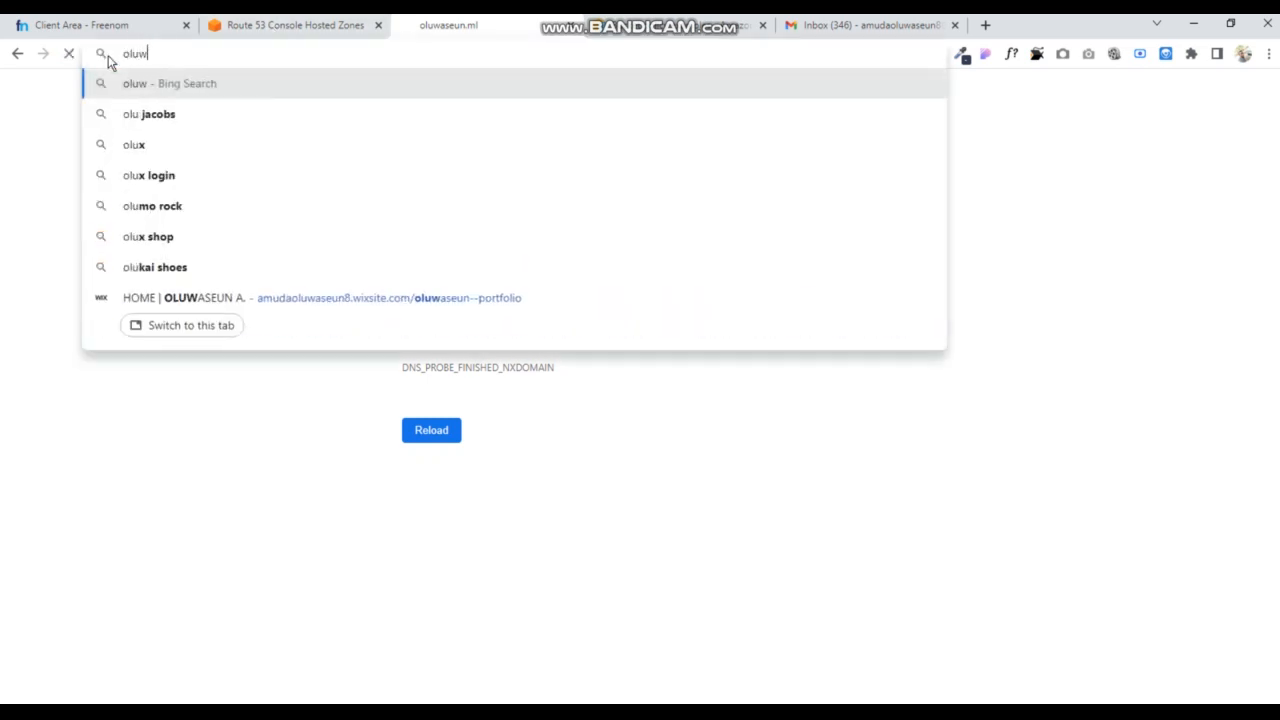
{"action": "type", "text": "ase"}
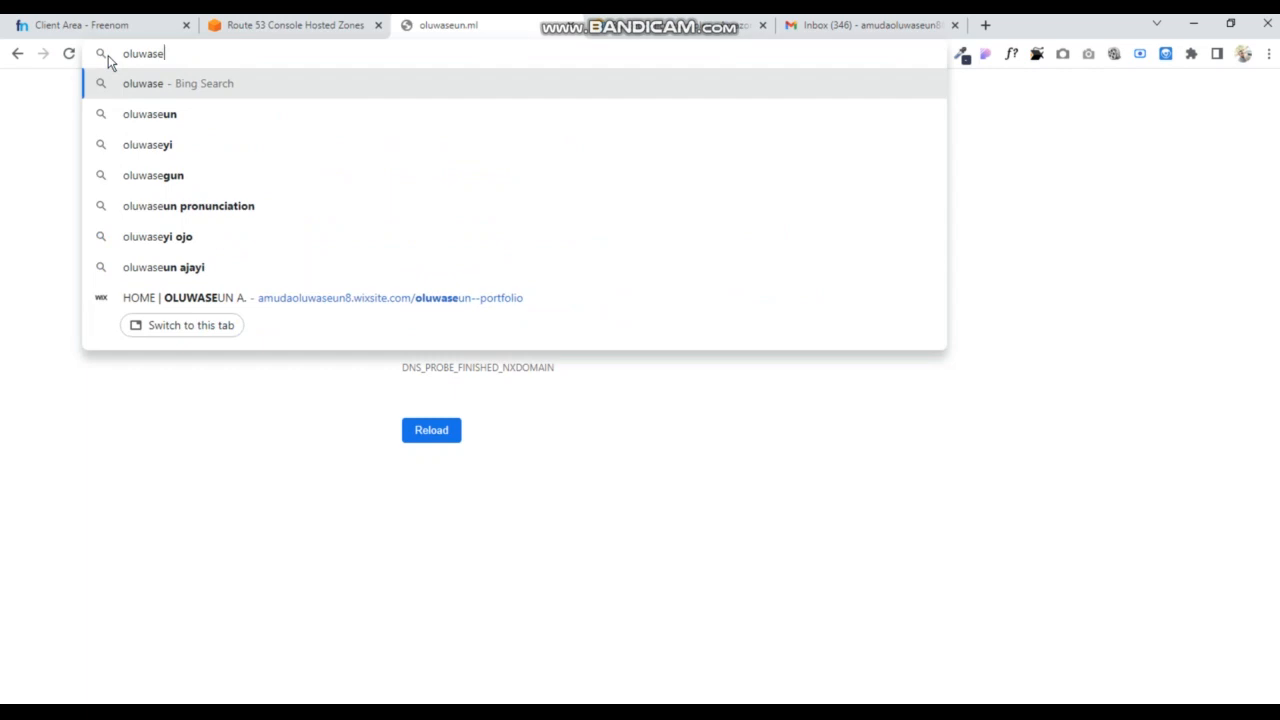
{"action": "type", "text": "un.ml"}
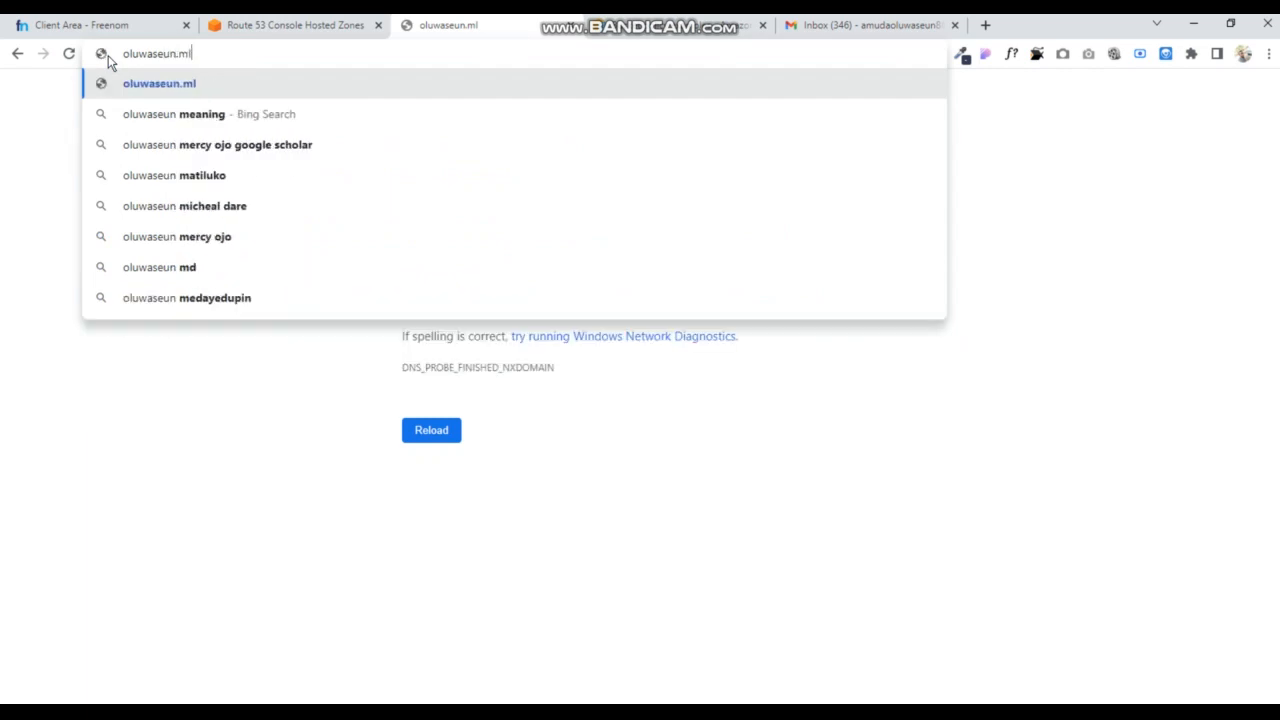
{"action": "key", "text": "Return"}
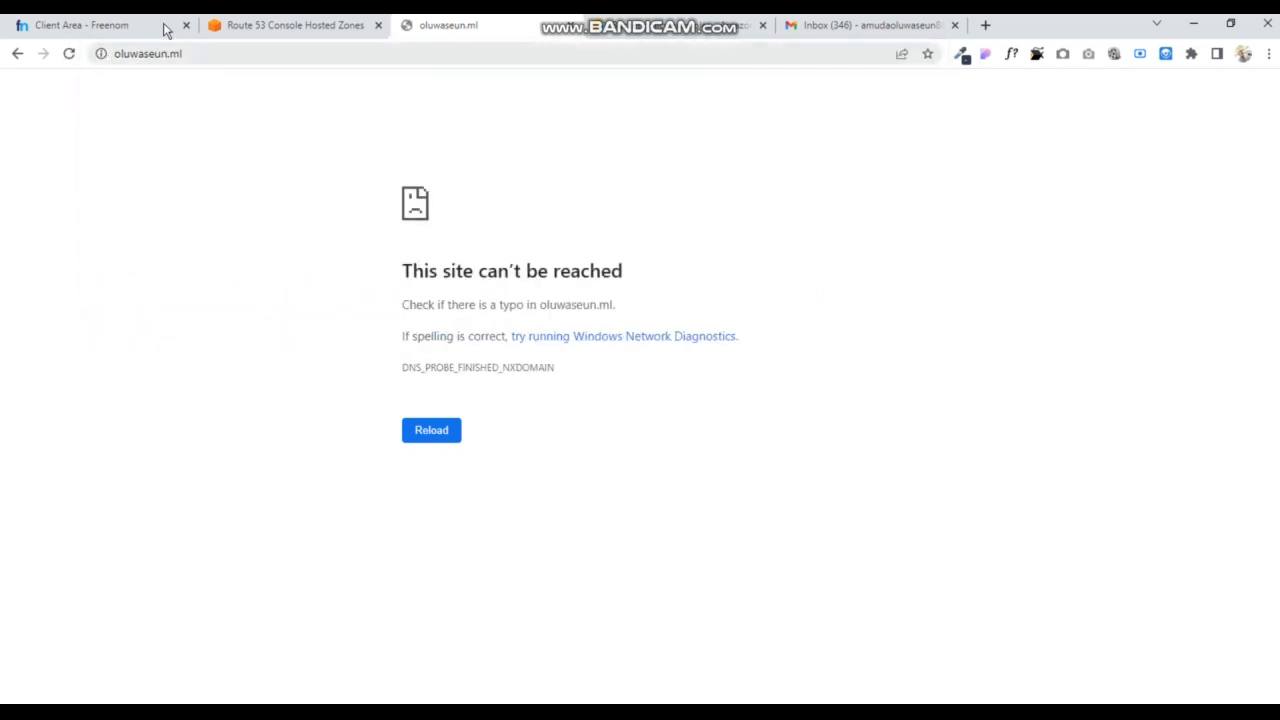
Step: Check the records of the oluwaseun.ml hosted zone in Route 53 and reload the custom domain's page
{"action": "left_click", "coordinate": [272, 33]}
{"action": "scroll", "coordinate": [246, 525], "scroll_direction": "down", "scroll_amount": 2}
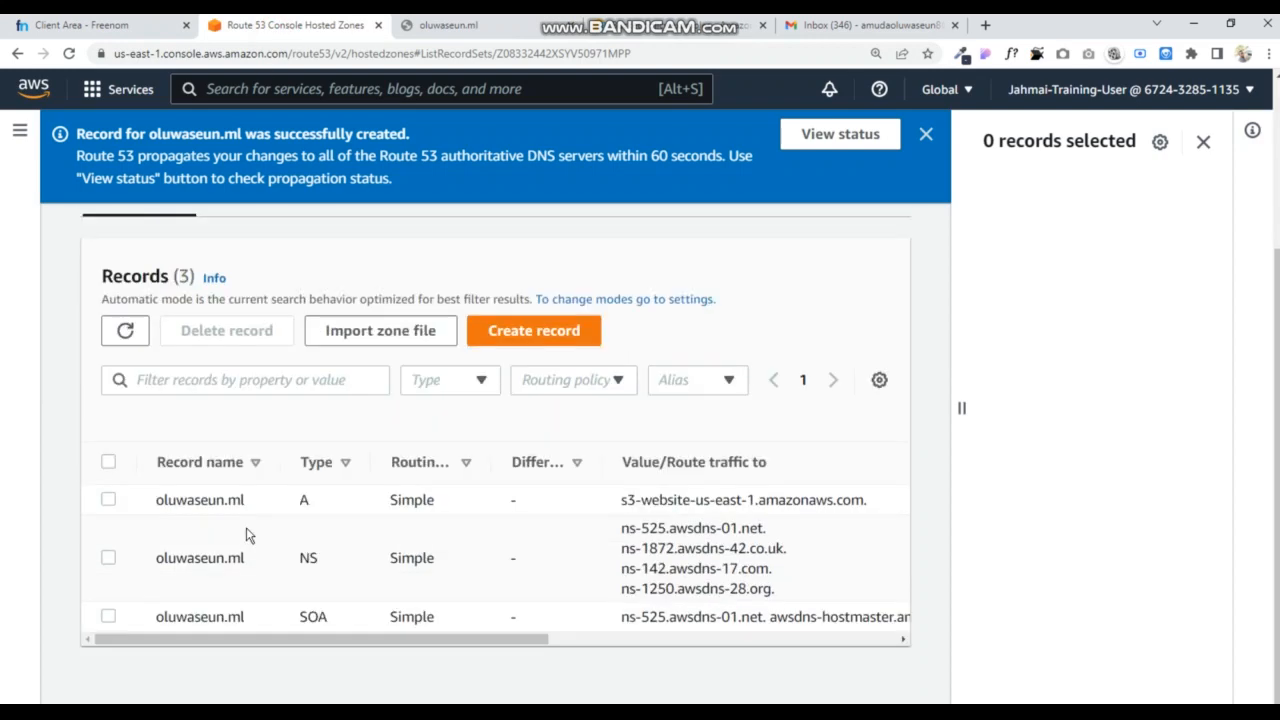
{"action": "scroll", "coordinate": [266, 486], "scroll_direction": "up", "scroll_amount": 2}
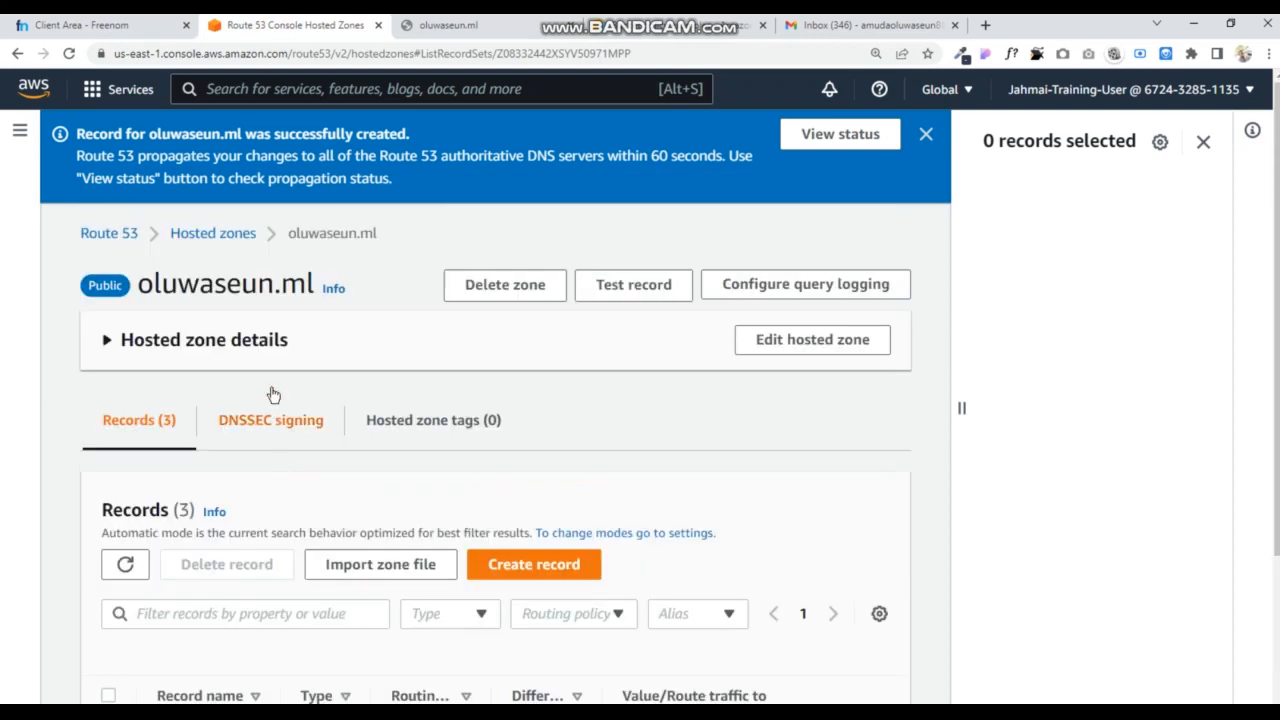
{"action": "left_click", "coordinate": [926, 134]}
{"action": "scroll", "coordinate": [600, 468], "scroll_direction": "down", "scroll_amount": 2}
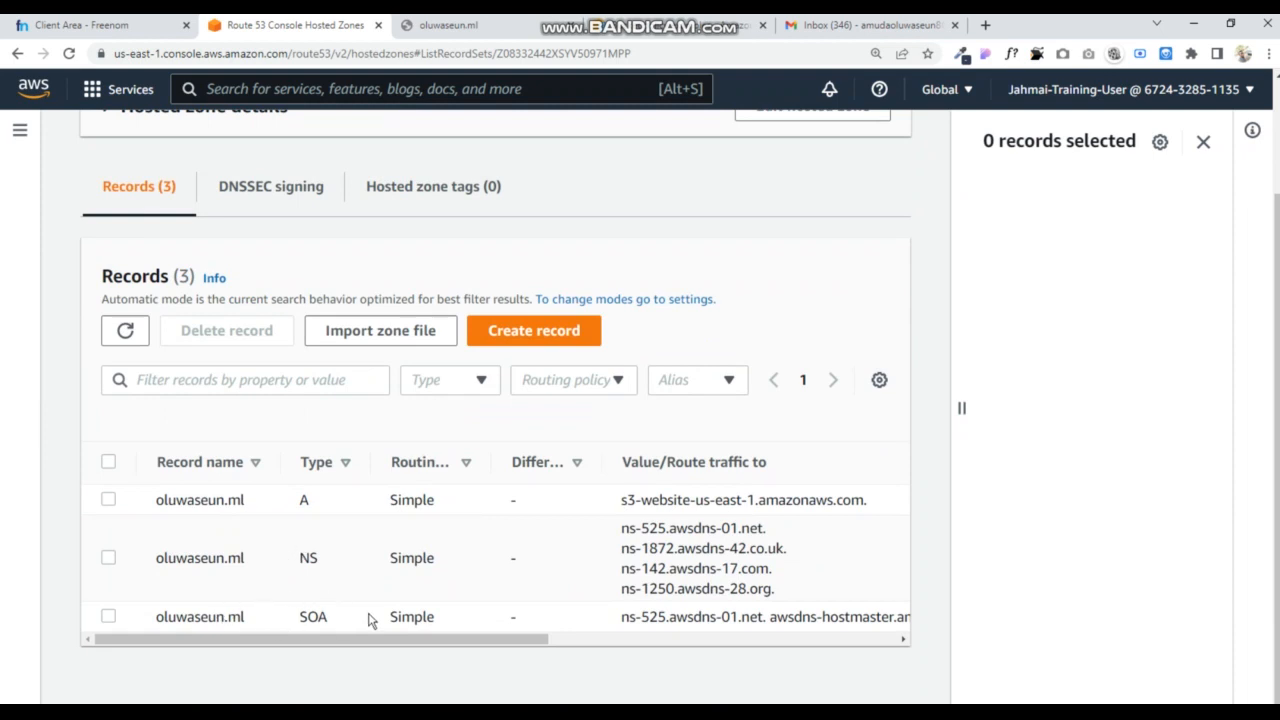
{"action": "scroll", "coordinate": [307, 293], "scroll_direction": "up", "scroll_amount": 1}
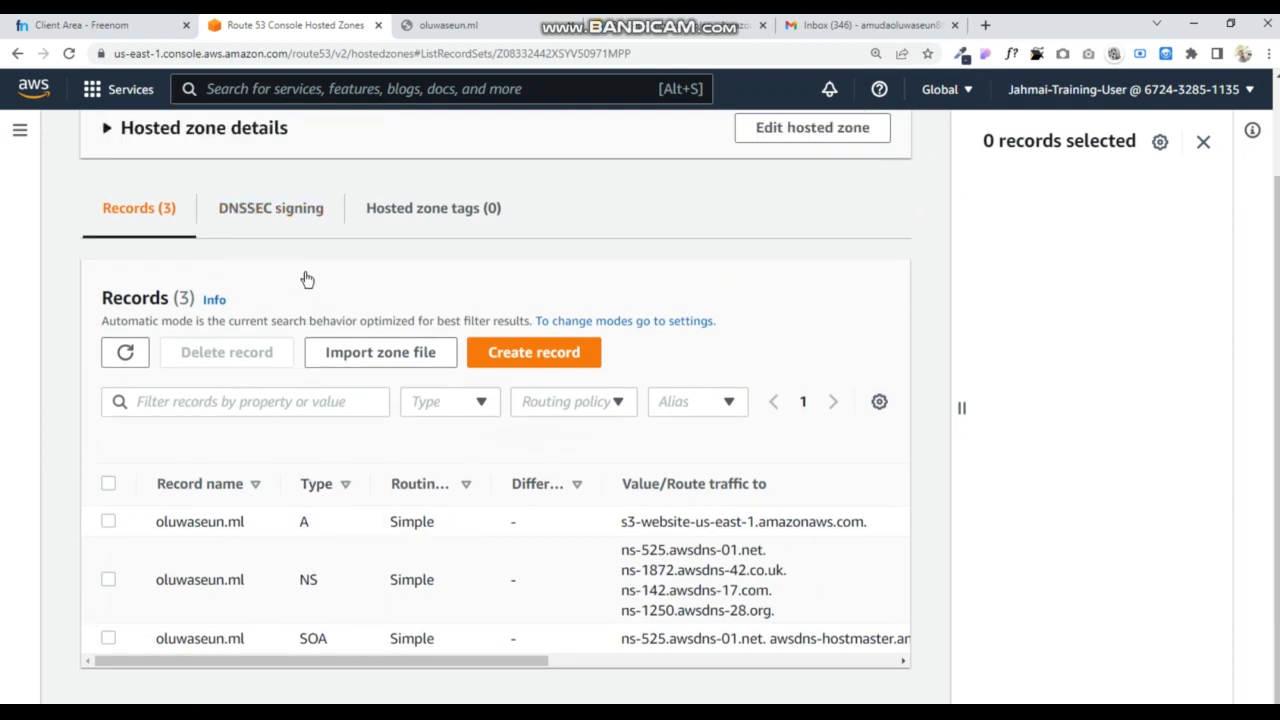
{"action": "scroll", "coordinate": [307, 293], "scroll_direction": "up", "scroll_amount": 1}
{"action": "left_click", "coordinate": [470, 28]}
{"action": "left_click", "coordinate": [72, 55]}
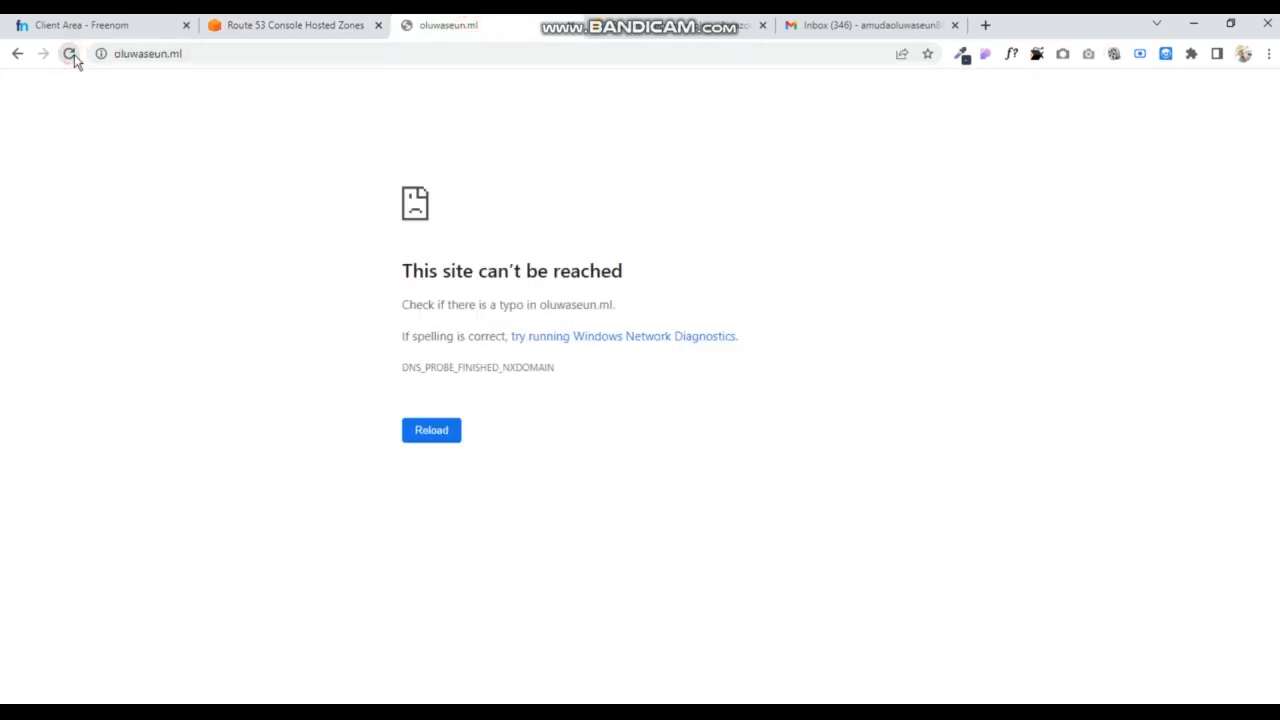
Step: Switch to S3, open the oluwaseun.ml bucket's properties and load its static website endpoint to test the site
{"action": "left_click", "coordinate": [297, 34]}
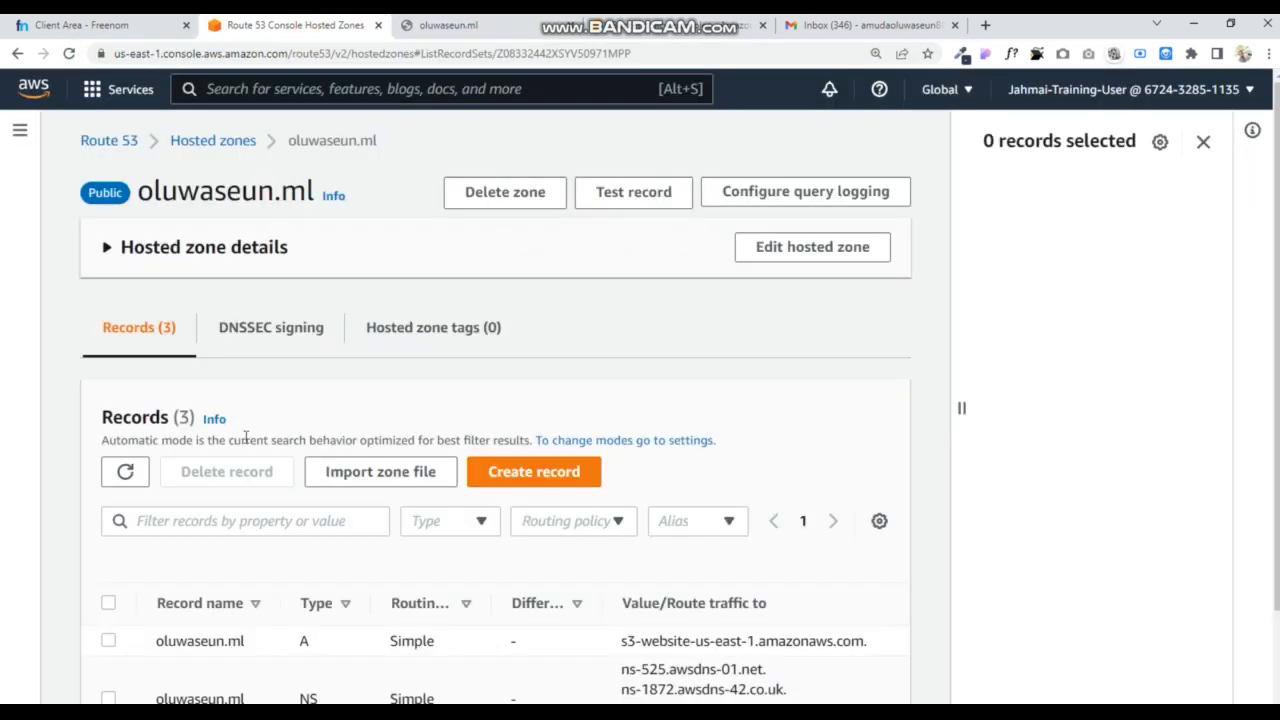
{"action": "left_click", "coordinate": [121, 92]}
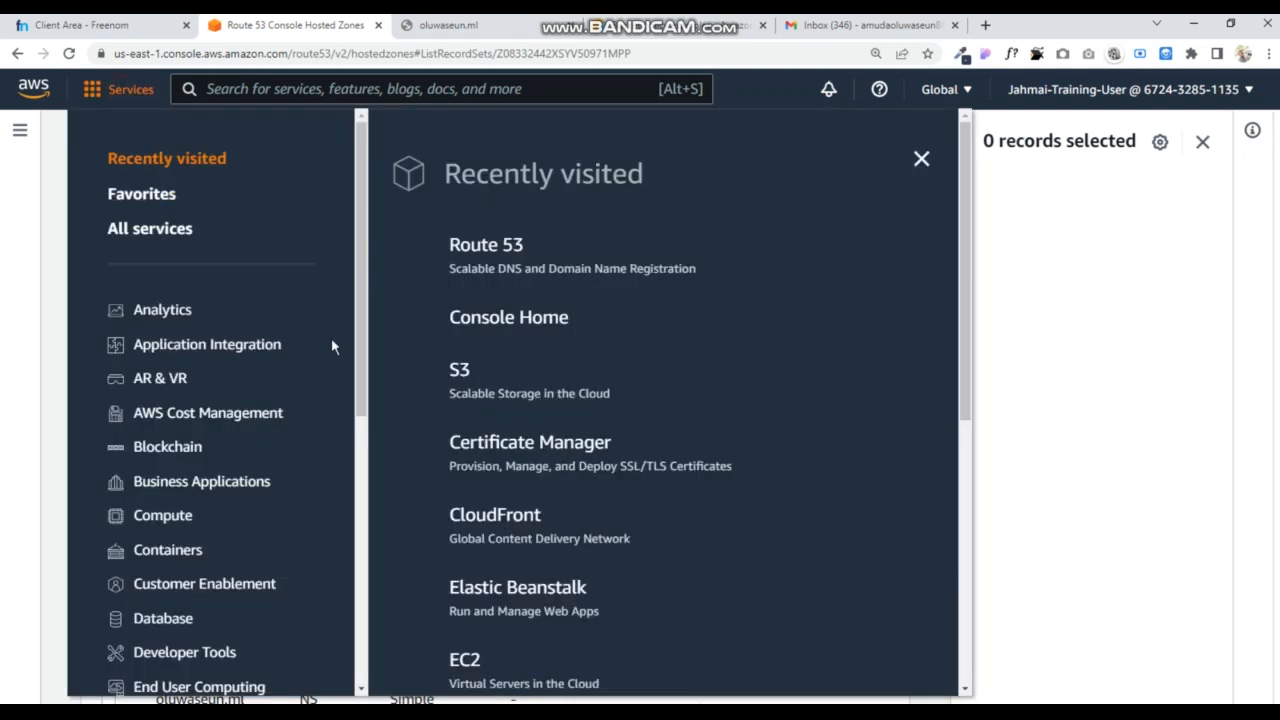
{"action": "left_click", "coordinate": [463, 372]}
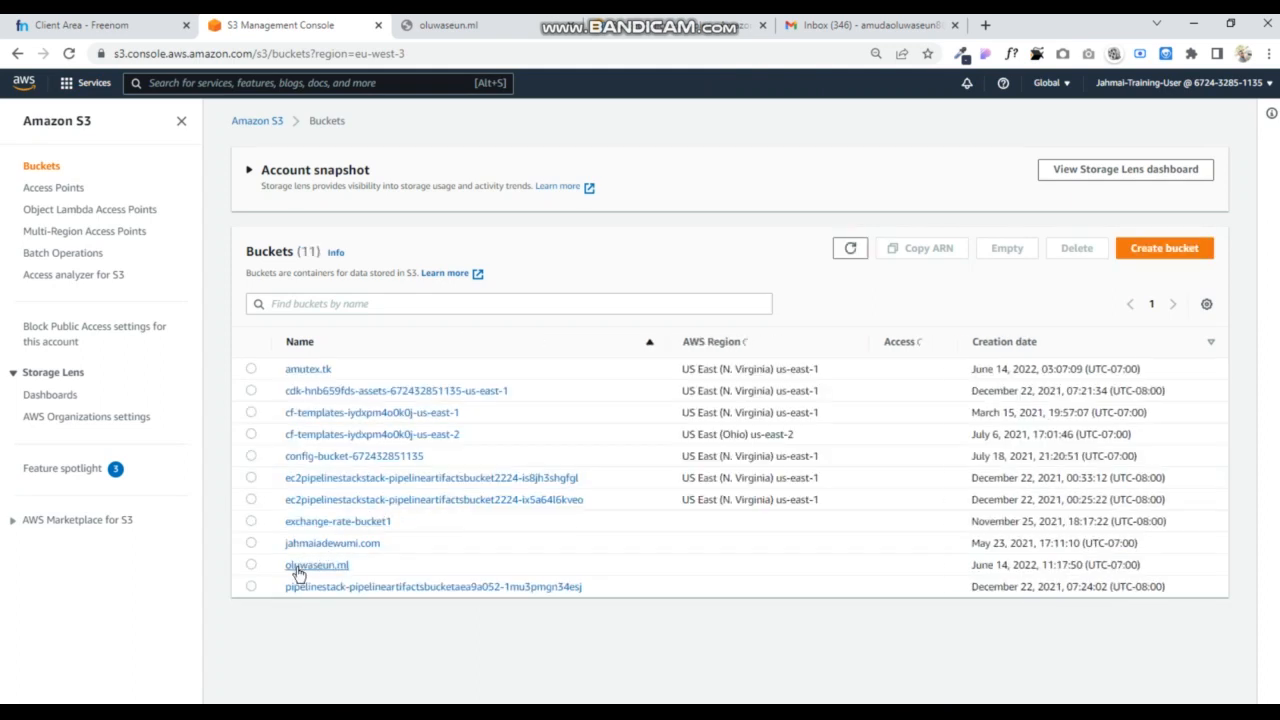
{"action": "left_click", "coordinate": [300, 630]}
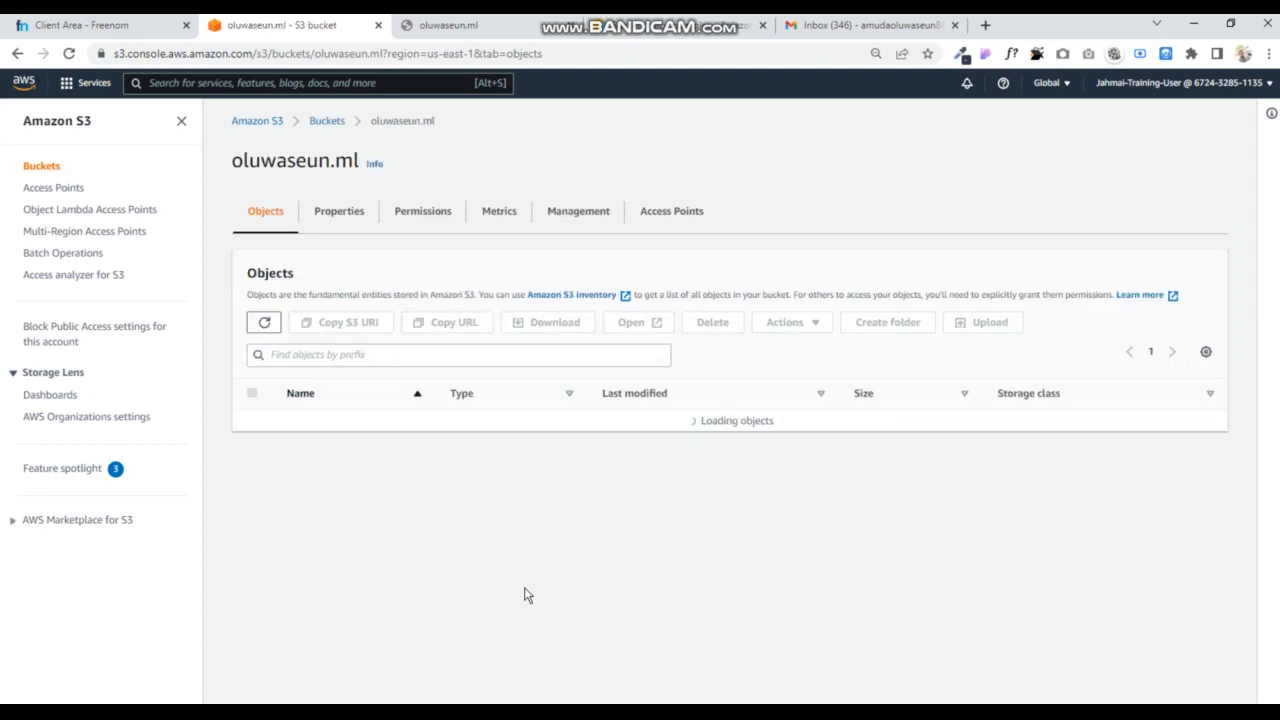
{"action": "left_click", "coordinate": [339, 228]}
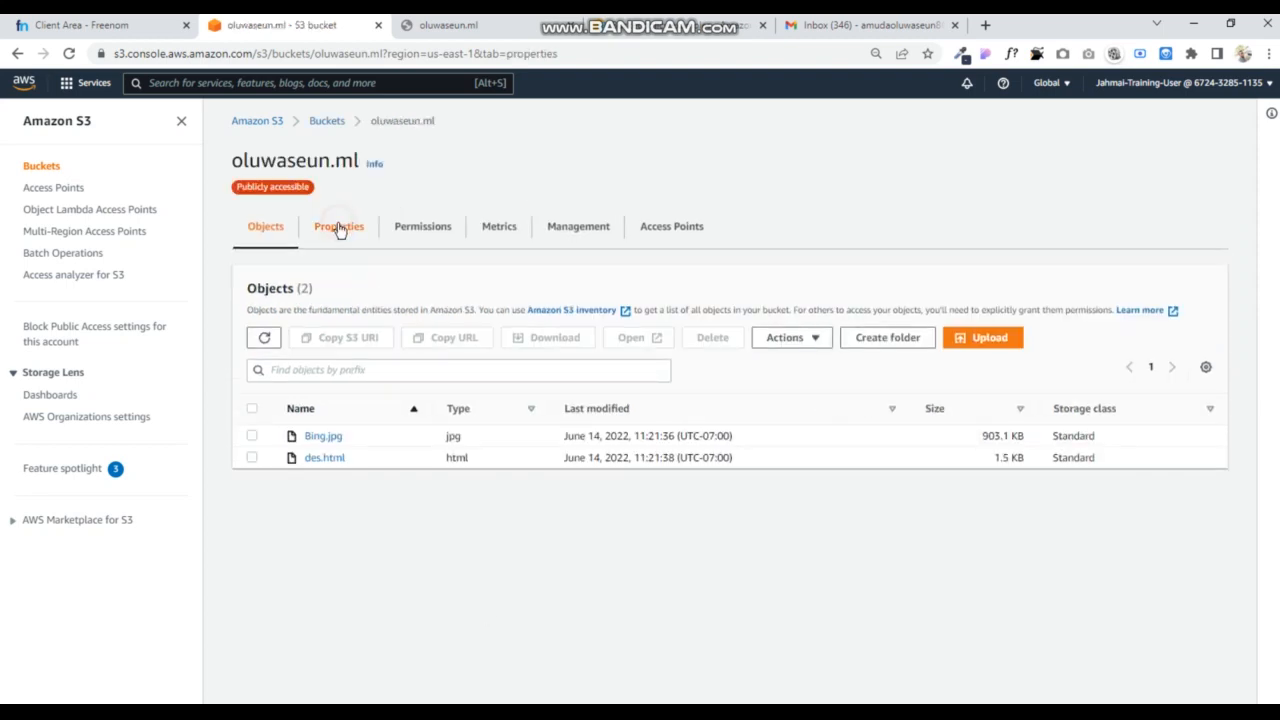
{"action": "scroll", "coordinate": [352, 458], "scroll_direction": "down", "scroll_amount": 15}
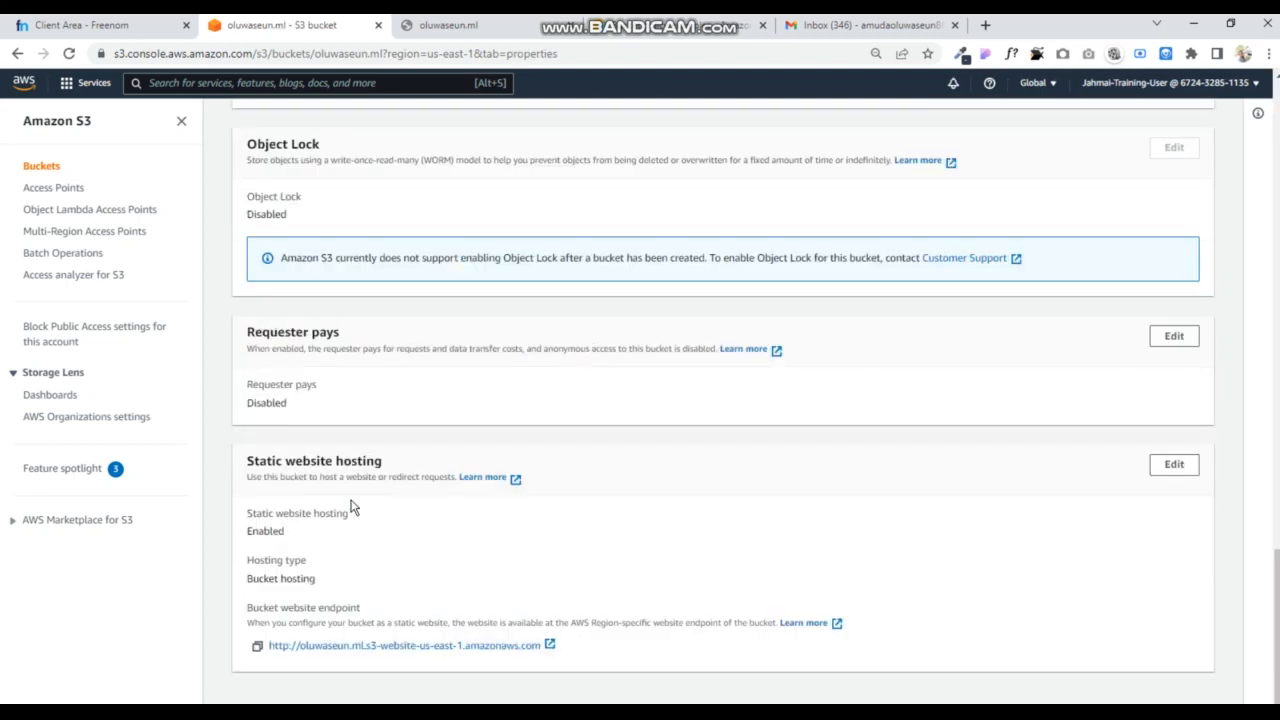
{"action": "left_click", "coordinate": [372, 646]}
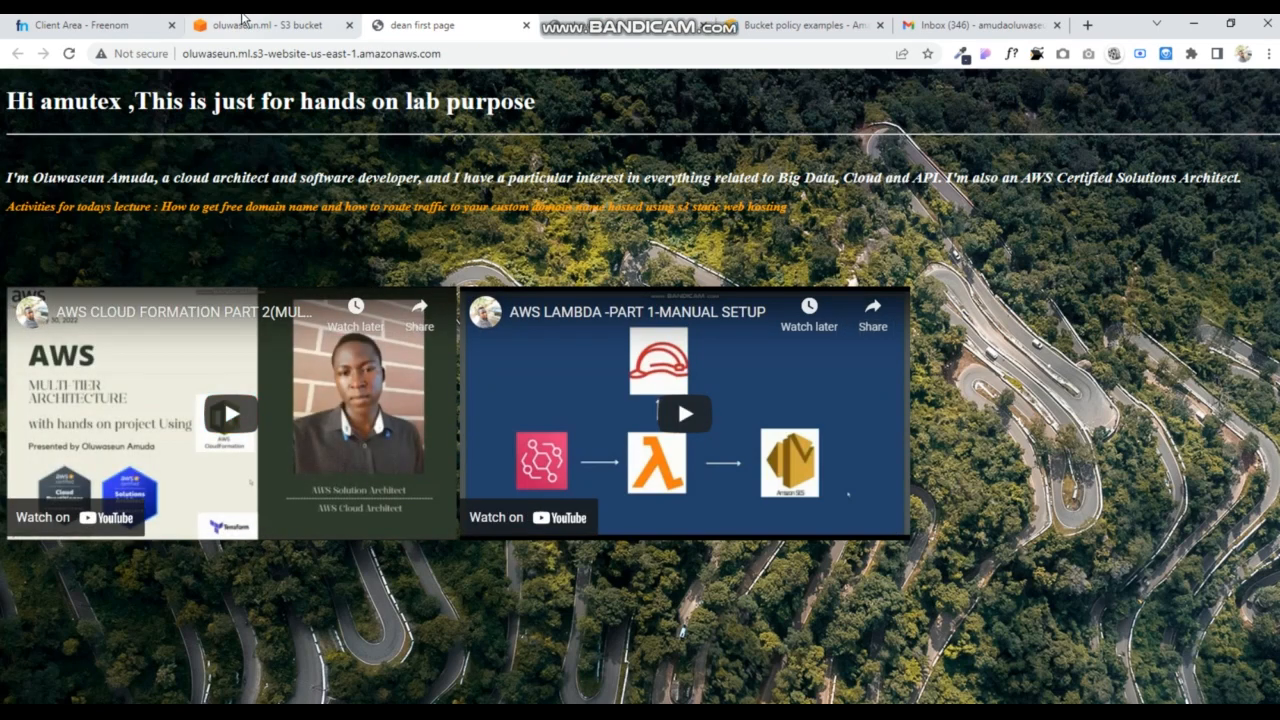
Step: Examine the oluwaseun.ml bucket's properties, including its AWS Region and static website hosting settings
{"action": "left_click", "coordinate": [289, 30]}
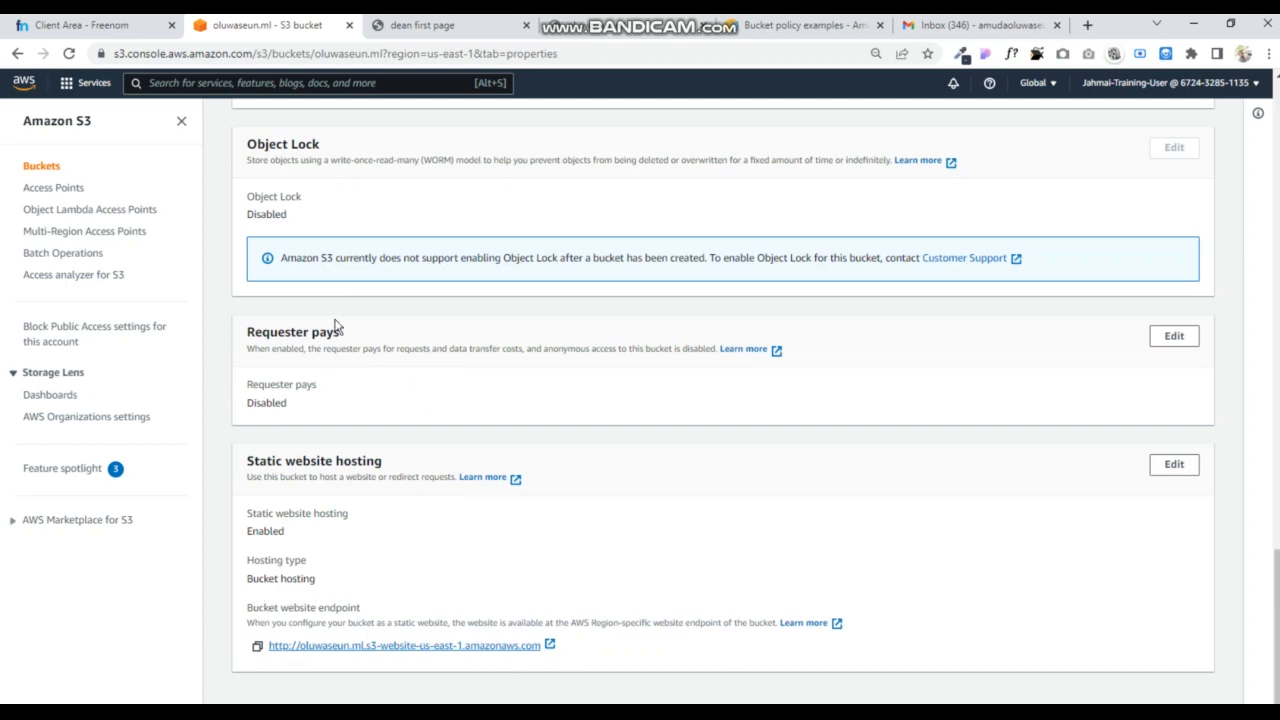
{"action": "scroll", "coordinate": [368, 370], "scroll_direction": "up", "scroll_amount": 9}
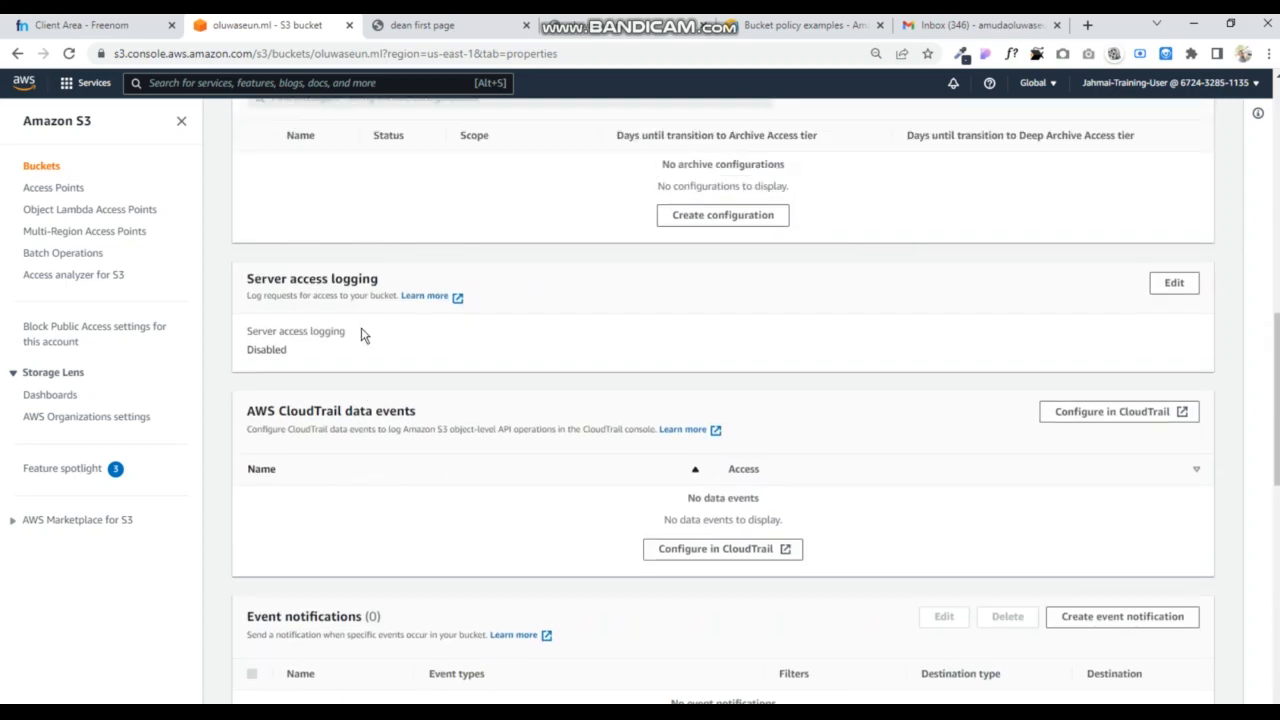
{"action": "scroll", "coordinate": [361, 338], "scroll_direction": "up", "scroll_amount": 10}
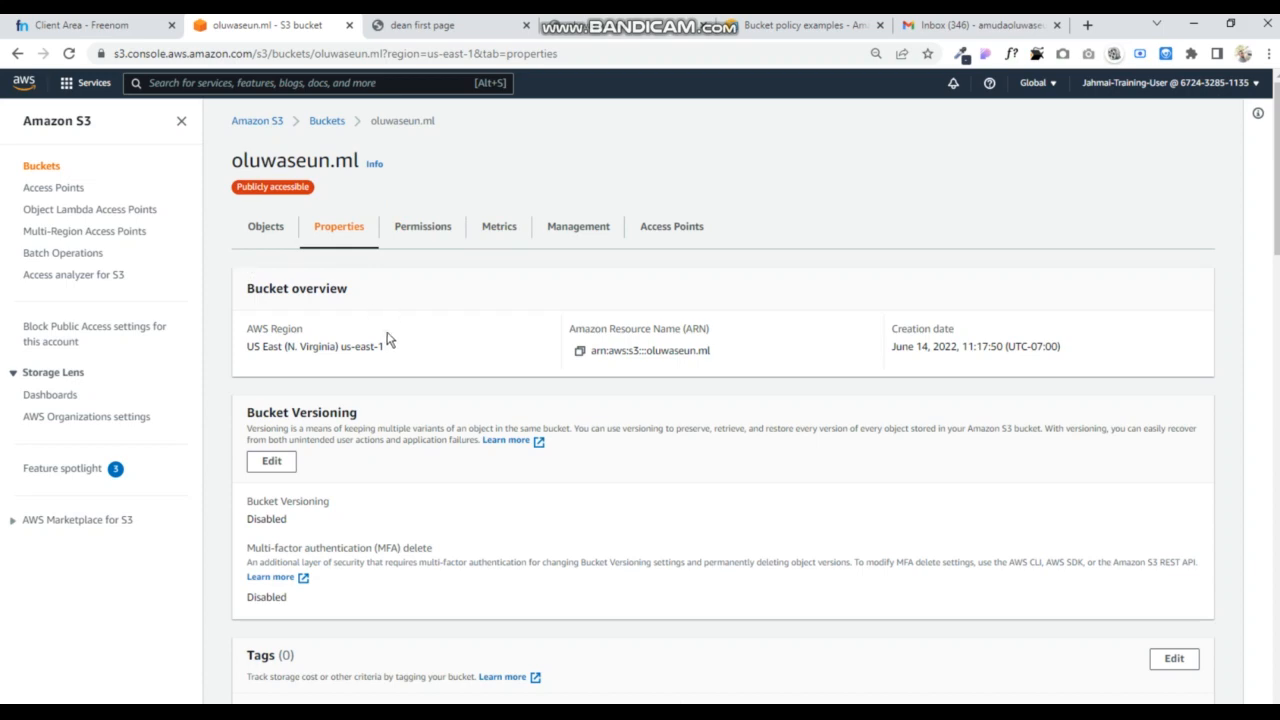
{"action": "scroll", "coordinate": [636, 355], "scroll_direction": "down", "scroll_amount": 9}
{"action": "scroll", "coordinate": [631, 362], "scroll_direction": "down", "scroll_amount": 8}
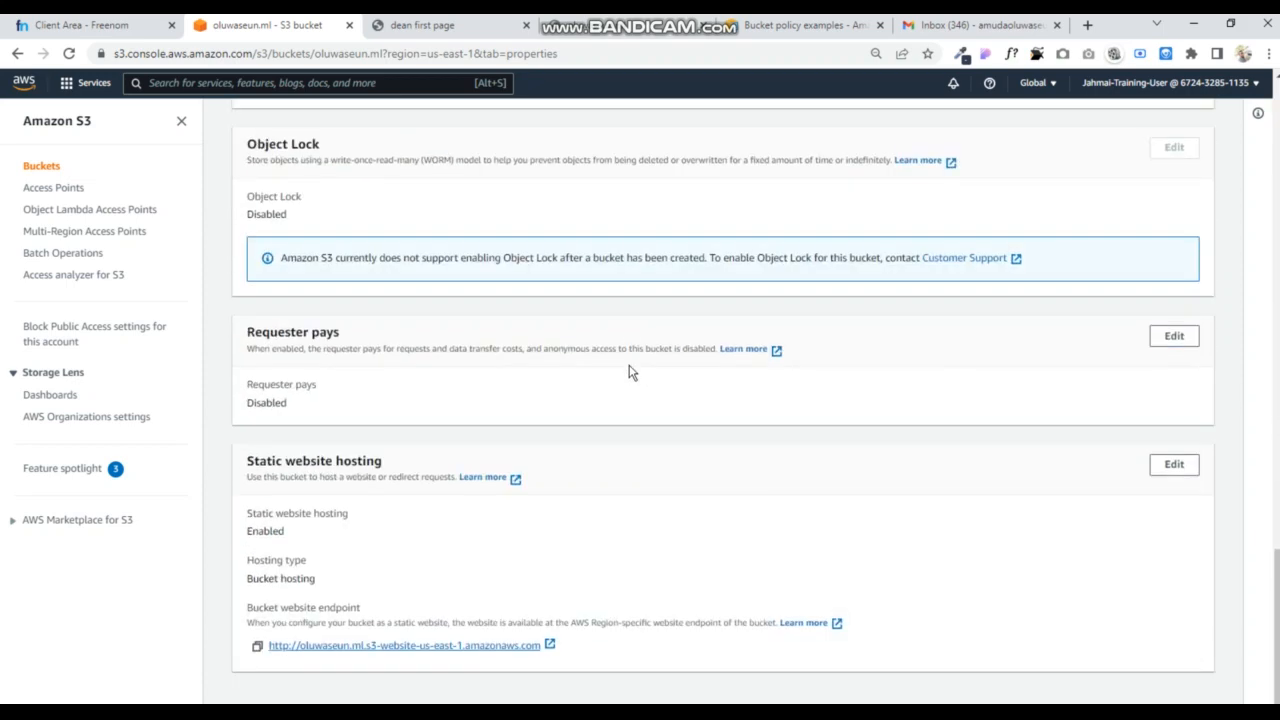
{"action": "scroll", "coordinate": [355, 250], "scroll_direction": "up", "scroll_amount": 7}
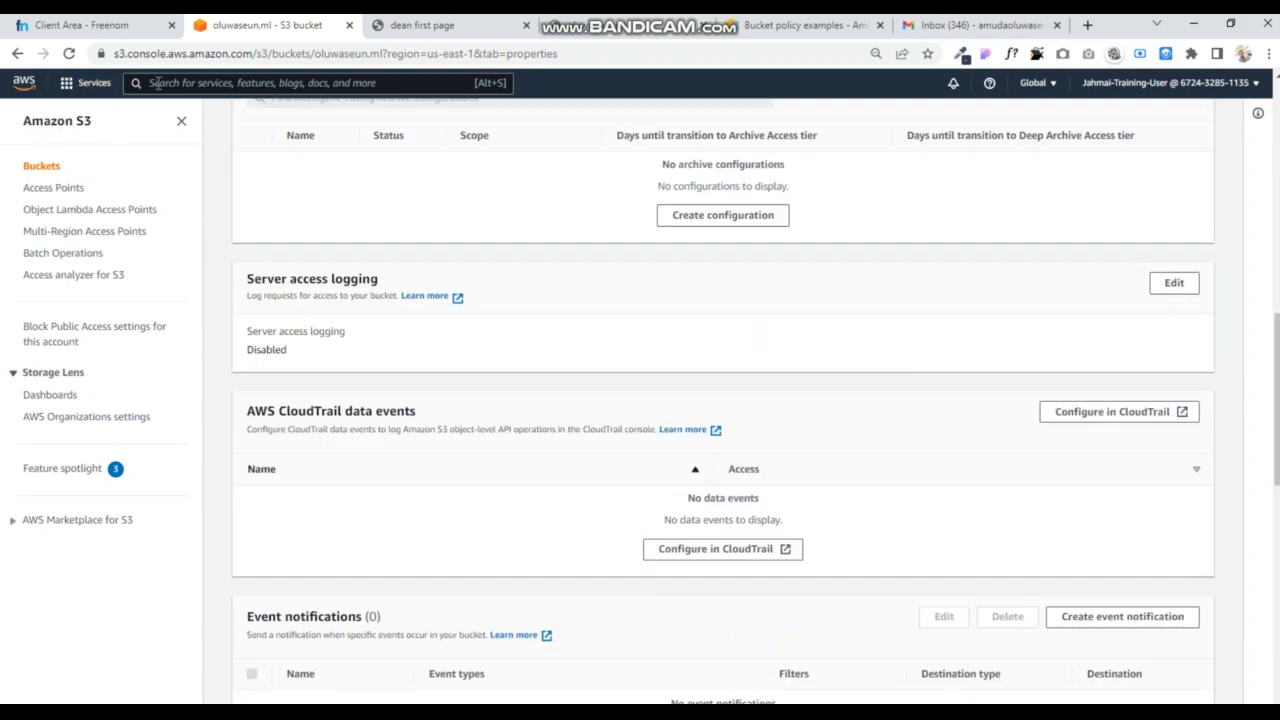
Step: Go back to the custom domain's page and reload oluwaseun.ml to see whether it resolves
{"action": "left_click", "coordinate": [95, 83]}
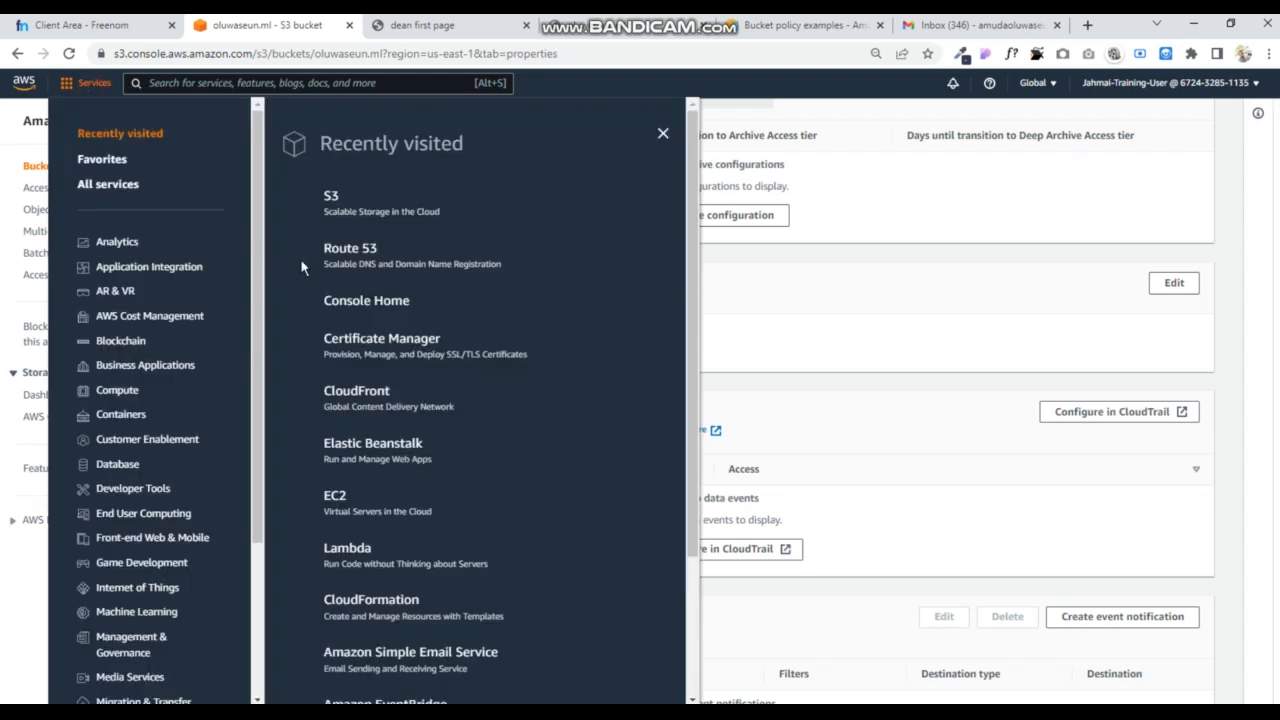
{"action": "left_click", "coordinate": [423, 34]}
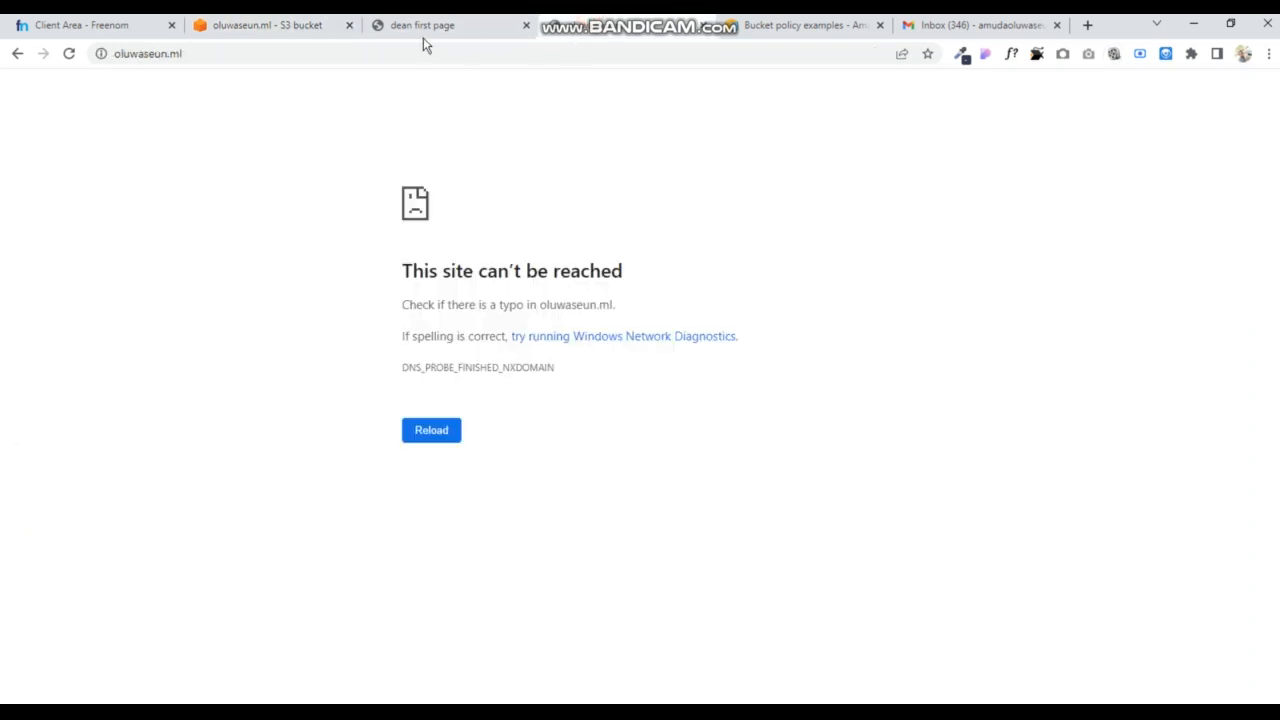
{"action": "left_click", "coordinate": [68, 54]}
{"action": "left_click", "coordinate": [200, 54]}
{"action": "left_click", "coordinate": [69, 54]}
Step: Switch from S3 to Route 53 and open the record list of the oluwaseun.ml hosted zone
{"action": "left_click", "coordinate": [252, 27]}
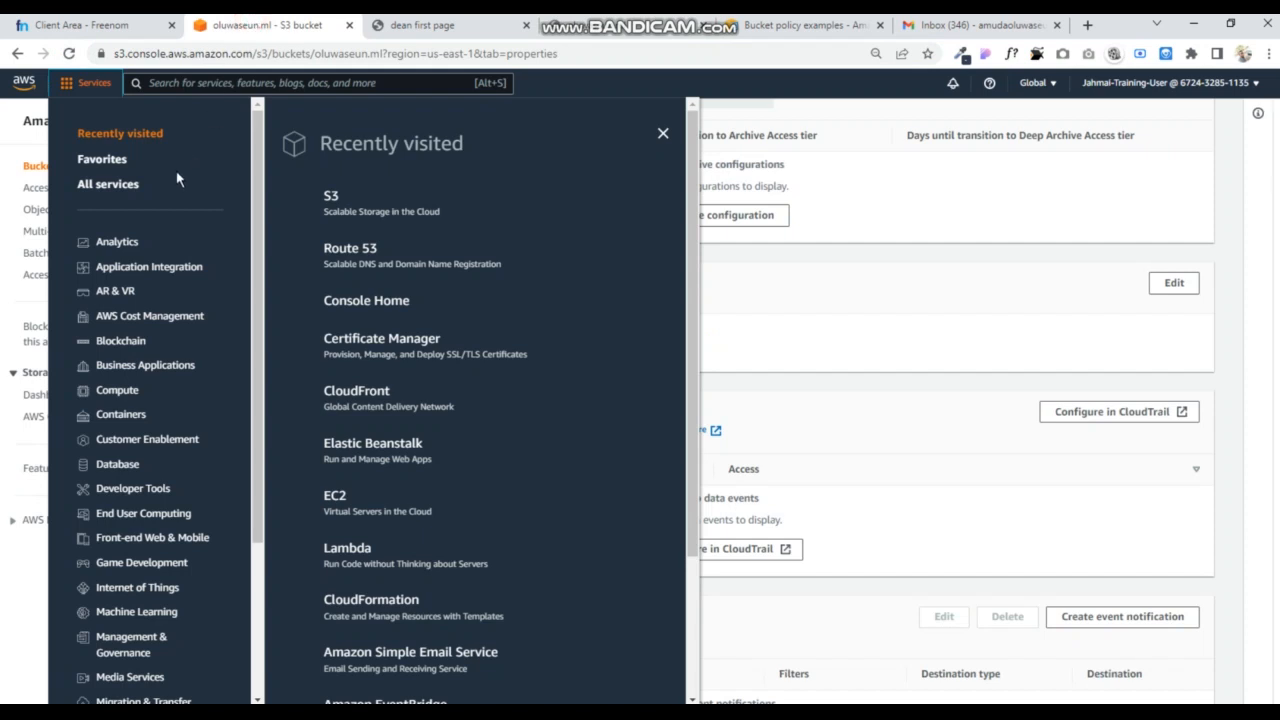
{"action": "left_click", "coordinate": [345, 250]}
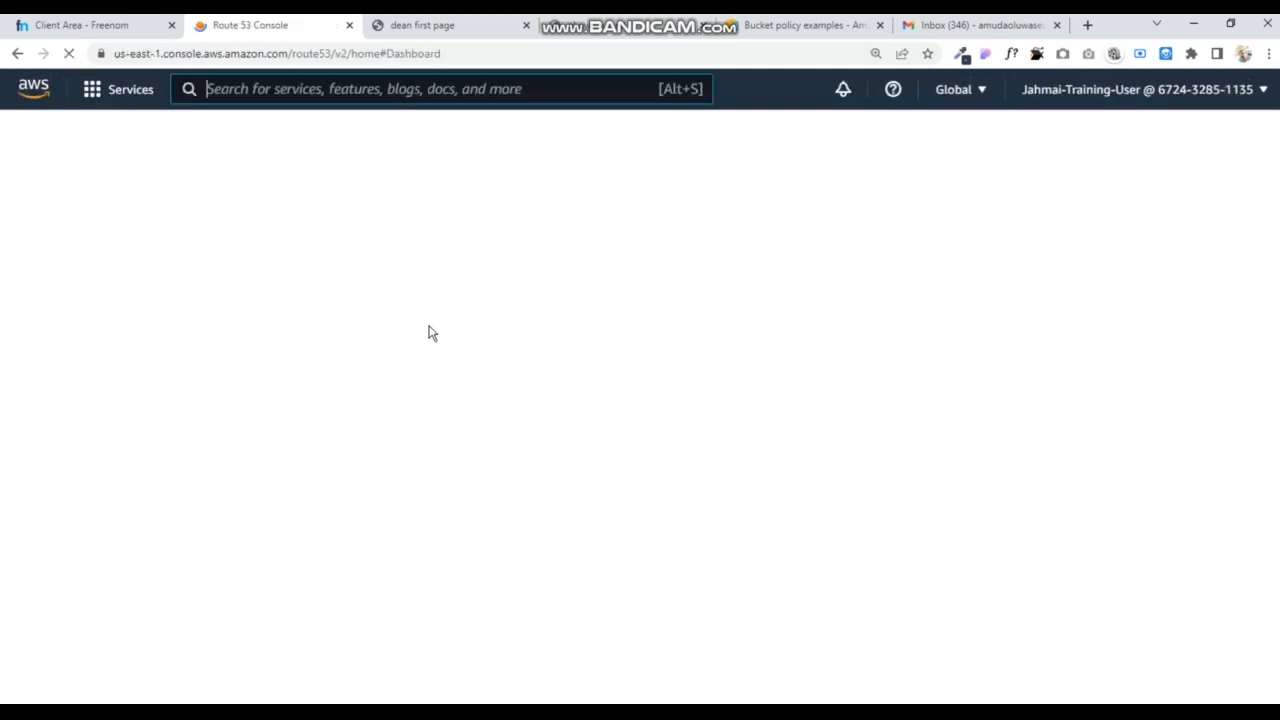
{"action": "scroll", "coordinate": [500, 410], "scroll_direction": "down", "scroll_amount": 4}
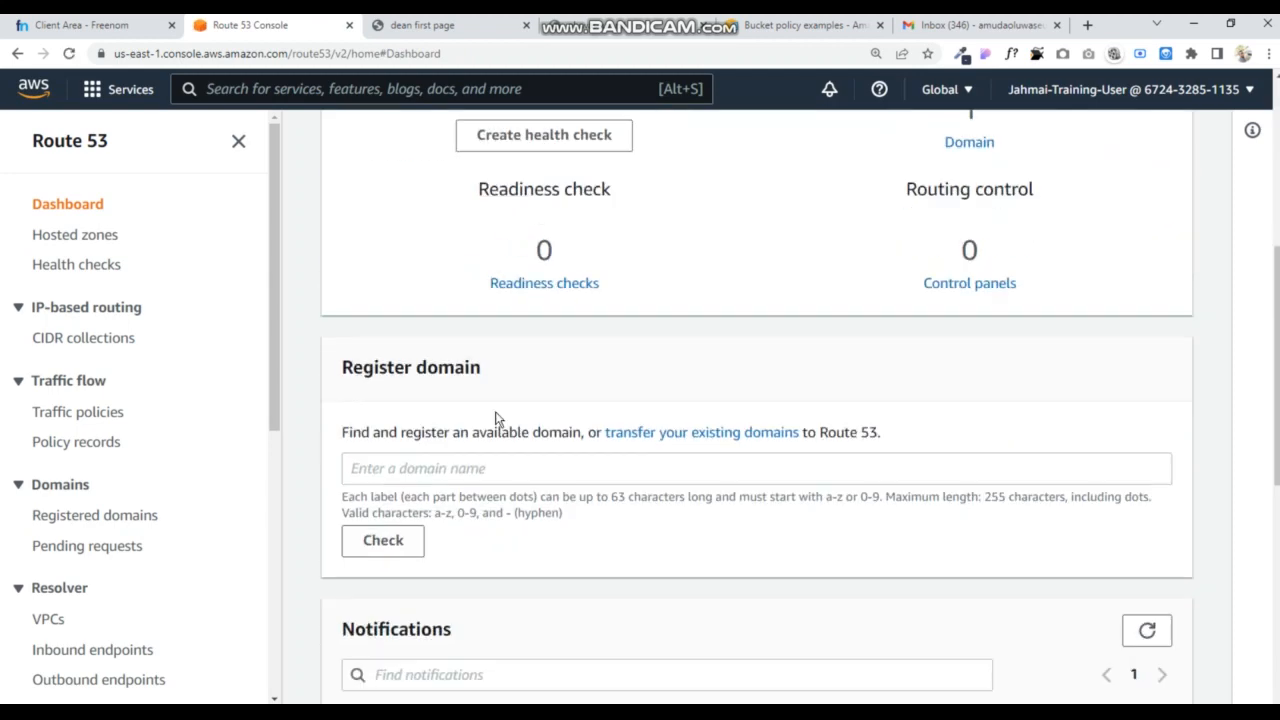
{"action": "left_click", "coordinate": [53, 246]}
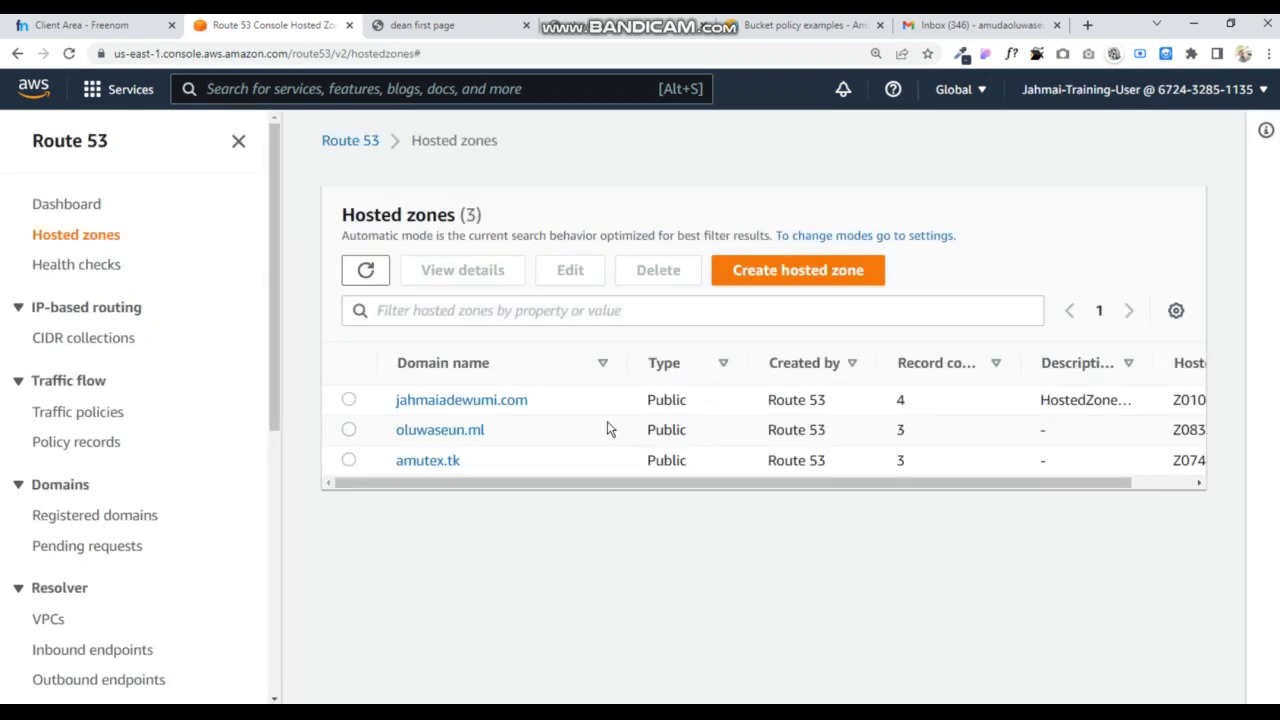
{"action": "left_click", "coordinate": [416, 431]}
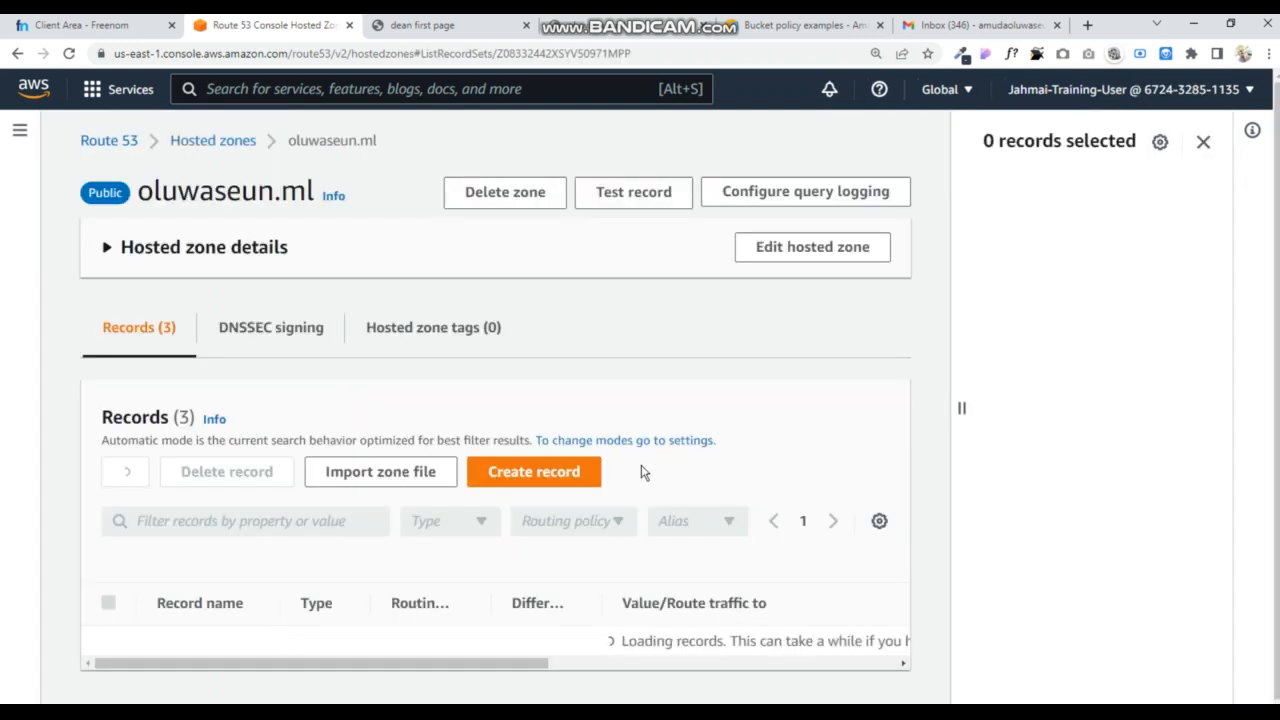
{"action": "scroll", "coordinate": [645, 470], "scroll_direction": "down", "scroll_amount": 3}
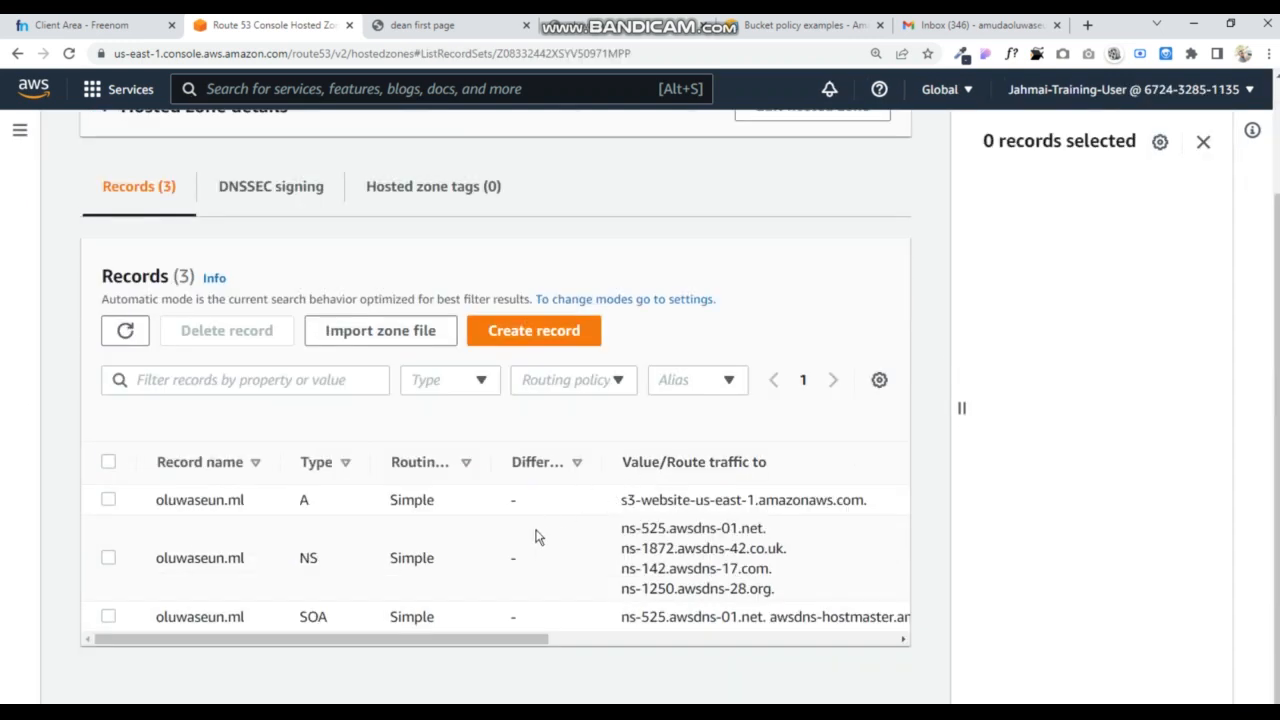
Step: Delete the oluwaseun.ml A record that routes to s3-website-us-east-1.amazonaws.com
{"action": "left_click", "coordinate": [108, 499]}
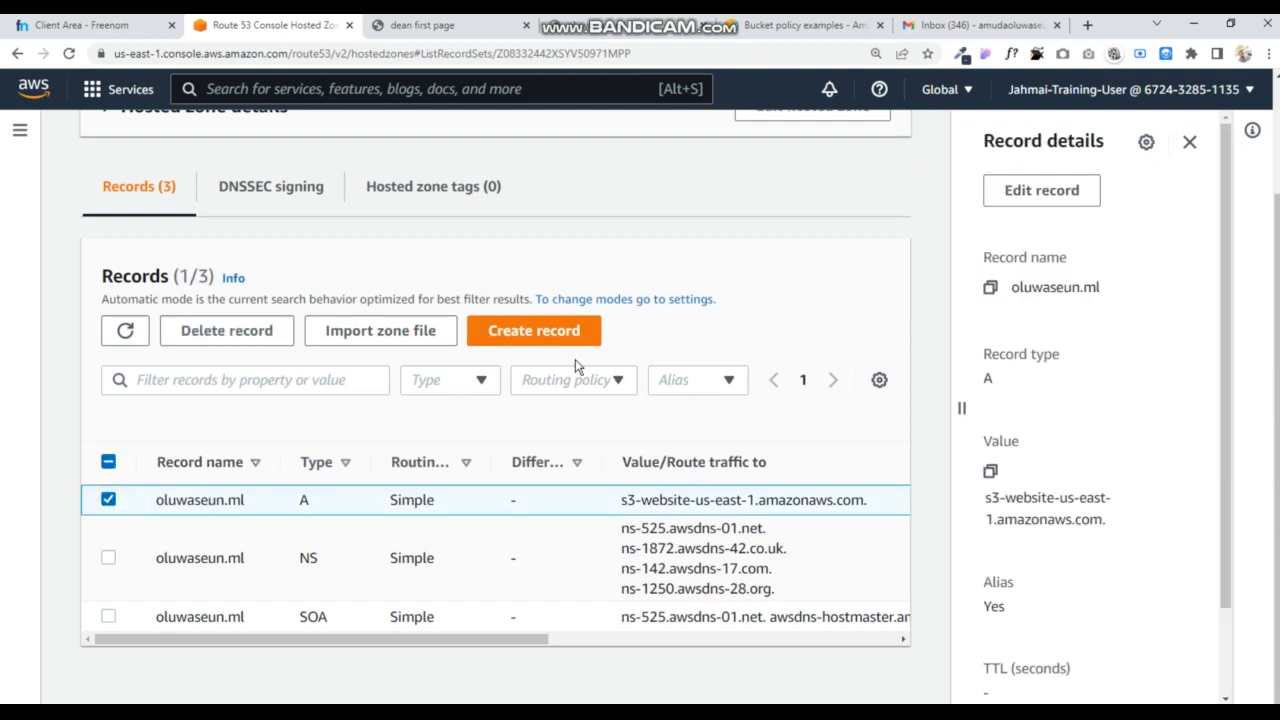
{"action": "left_click", "coordinate": [250, 330]}
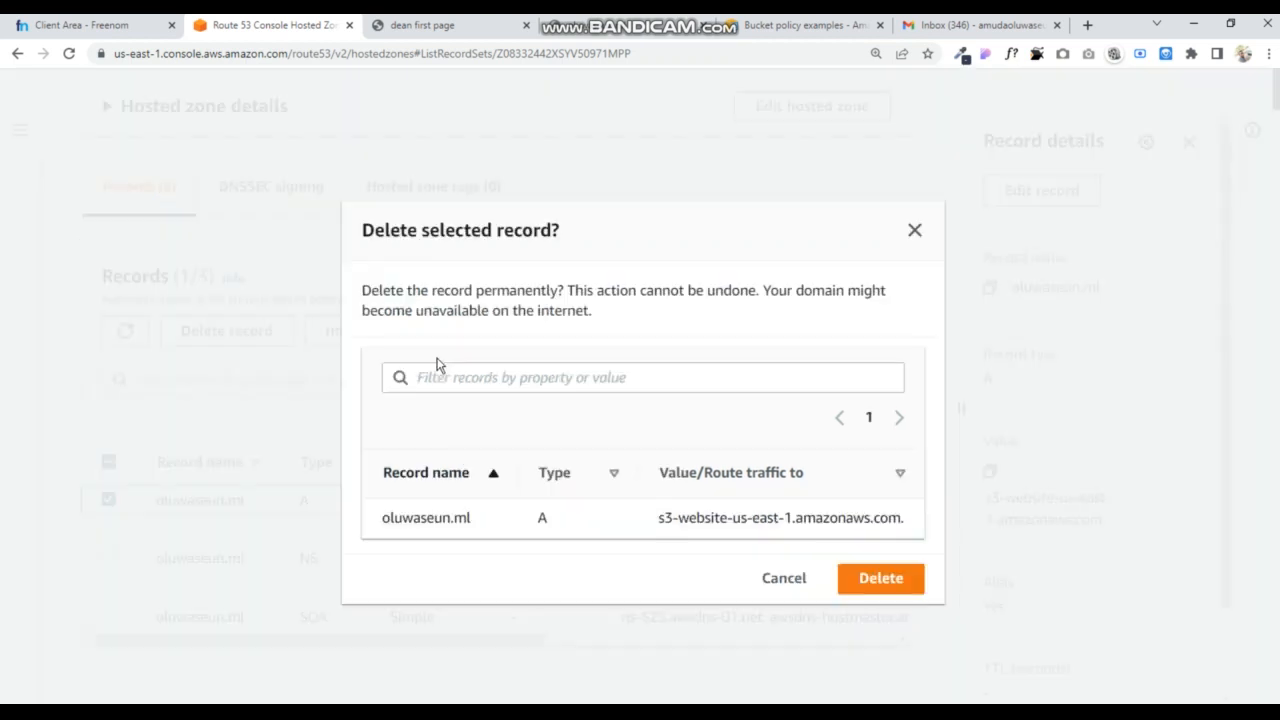
{"action": "left_click", "coordinate": [864, 585]}
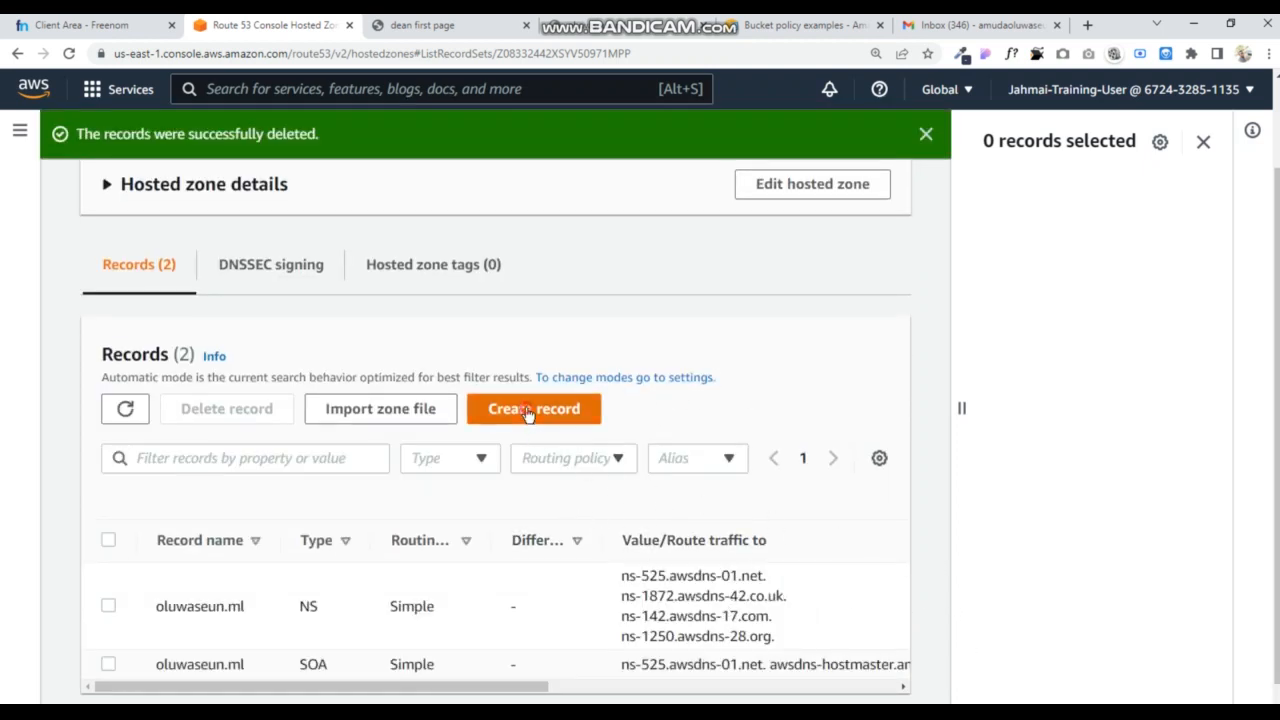
Step: Set up a root-domain A record as an alias to the S3 website endpoint s3-website-us-east-1.amazonaws.com in US East (N. Virginia)
{"action": "left_click", "coordinate": [528, 410]}
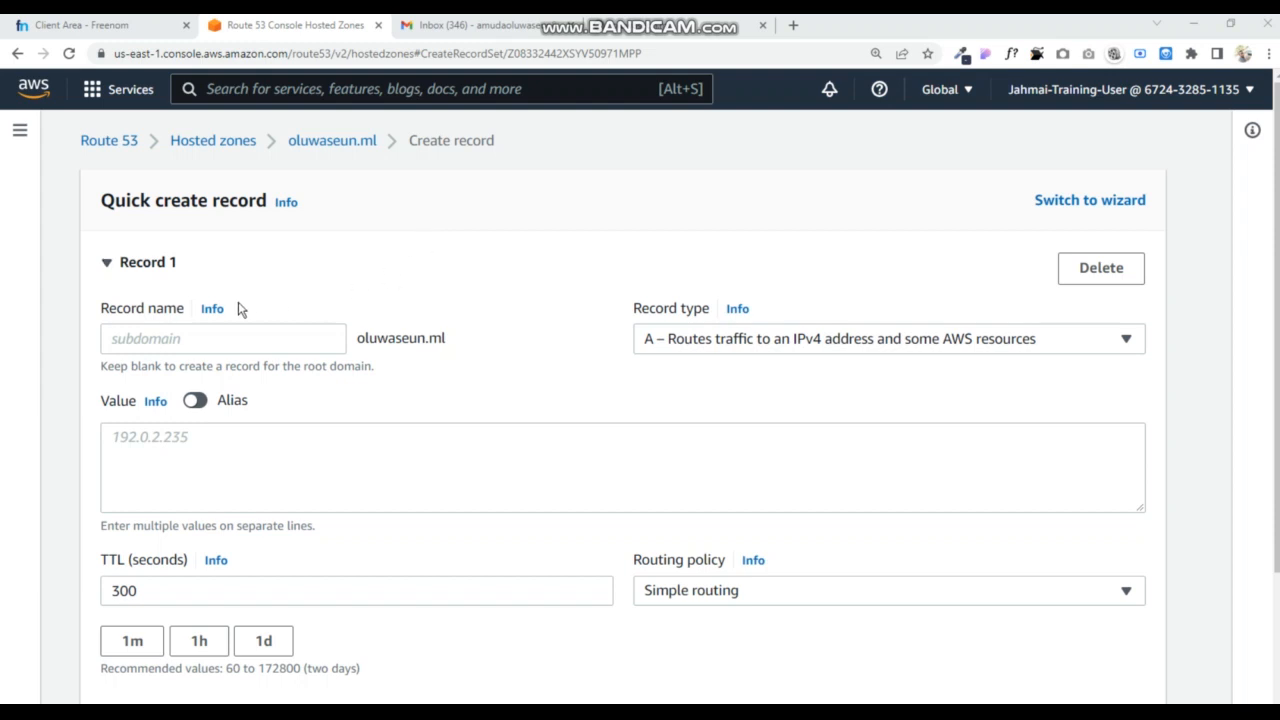
{"action": "left_click", "coordinate": [195, 401]}
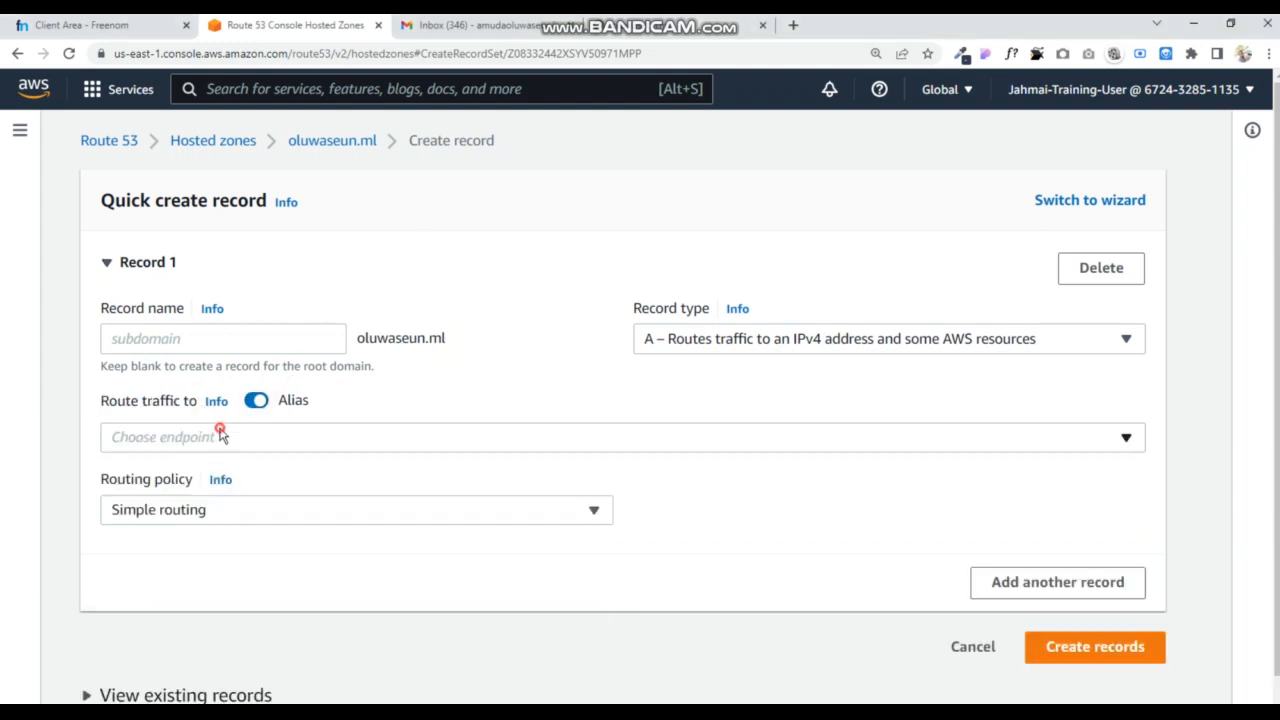
{"action": "left_click", "coordinate": [220, 436]}
{"action": "left_click", "coordinate": [226, 402]}
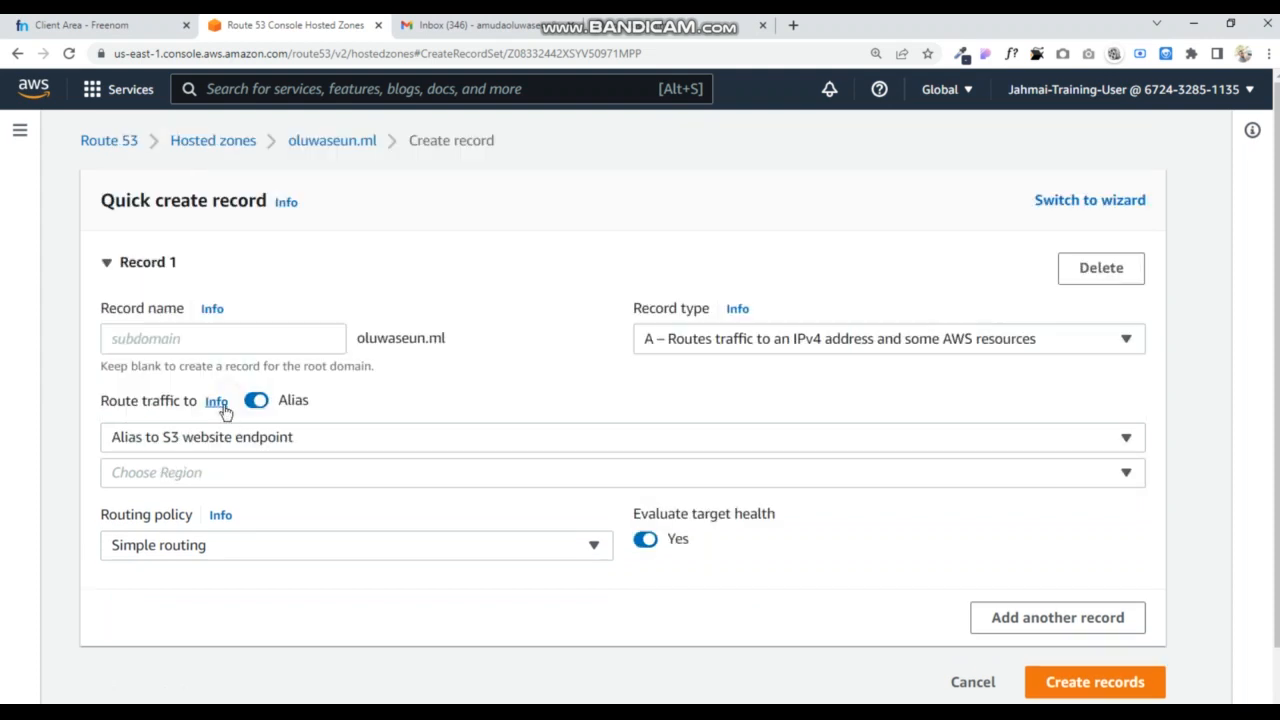
{"action": "left_click", "coordinate": [218, 470]}
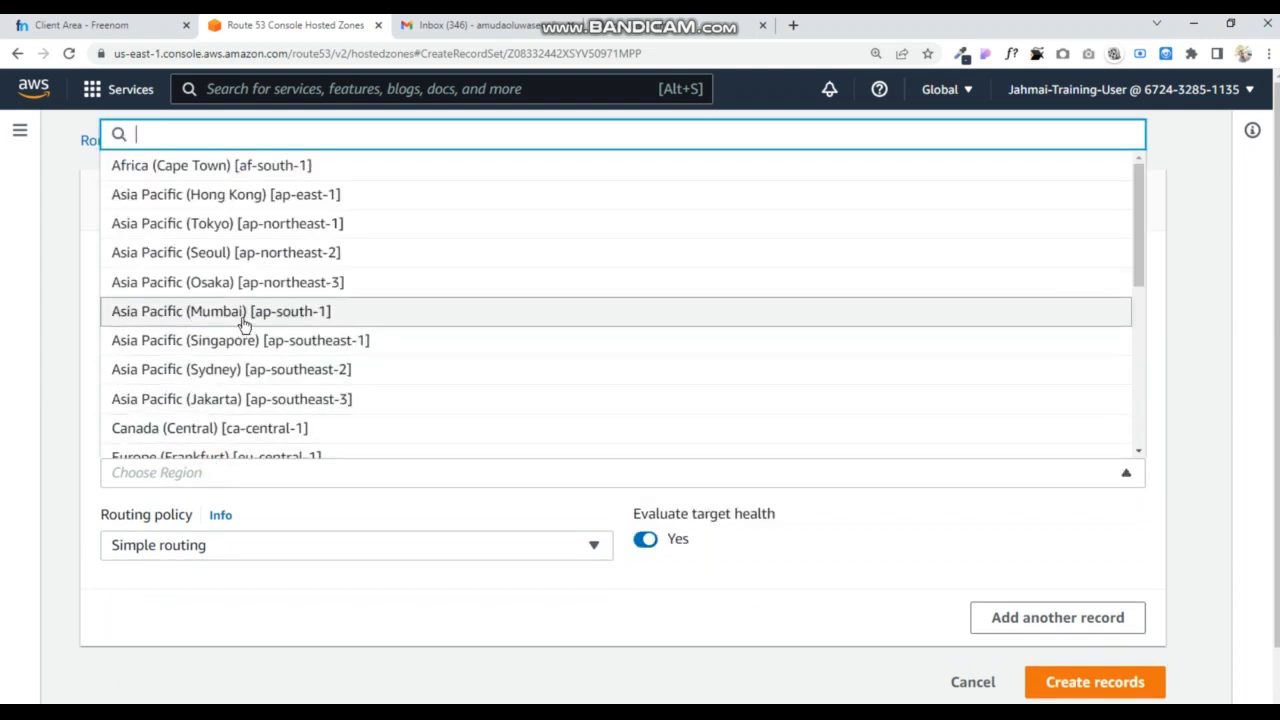
{"action": "scroll", "coordinate": [243, 325], "scroll_direction": "down", "scroll_amount": 4}
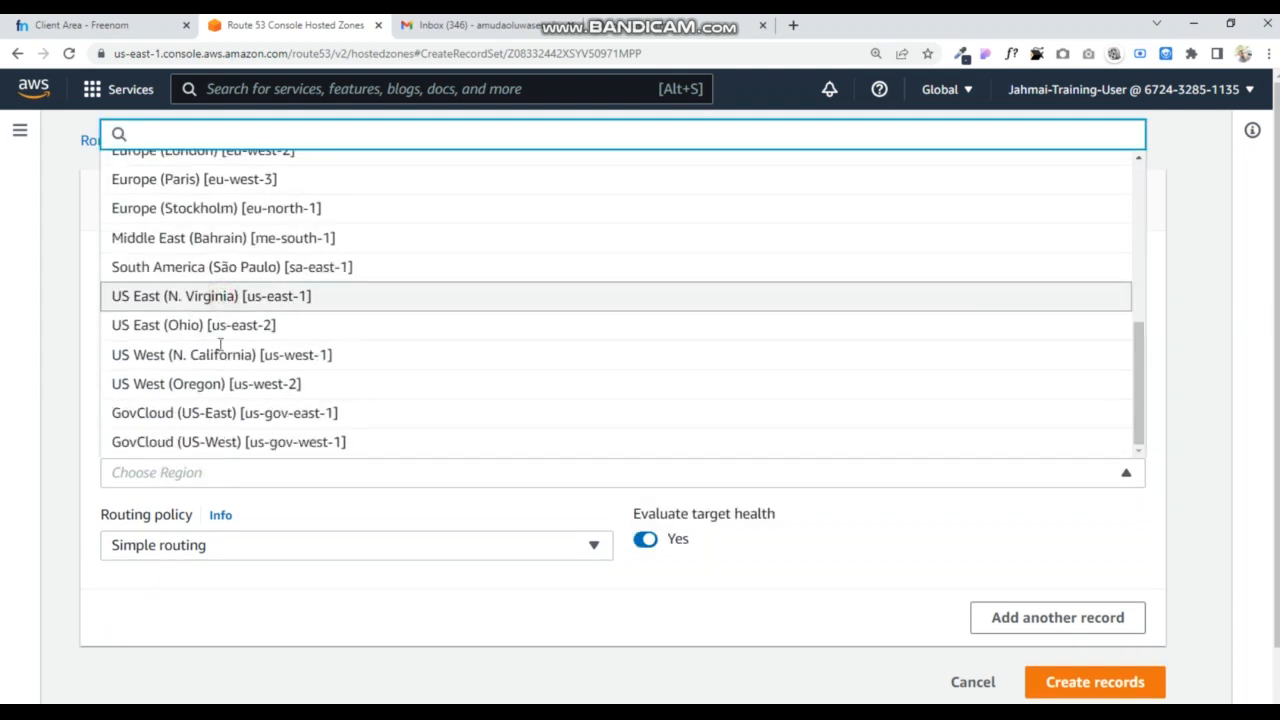
{"action": "left_click", "coordinate": [220, 306]}
{"action": "left_click", "coordinate": [208, 508]}
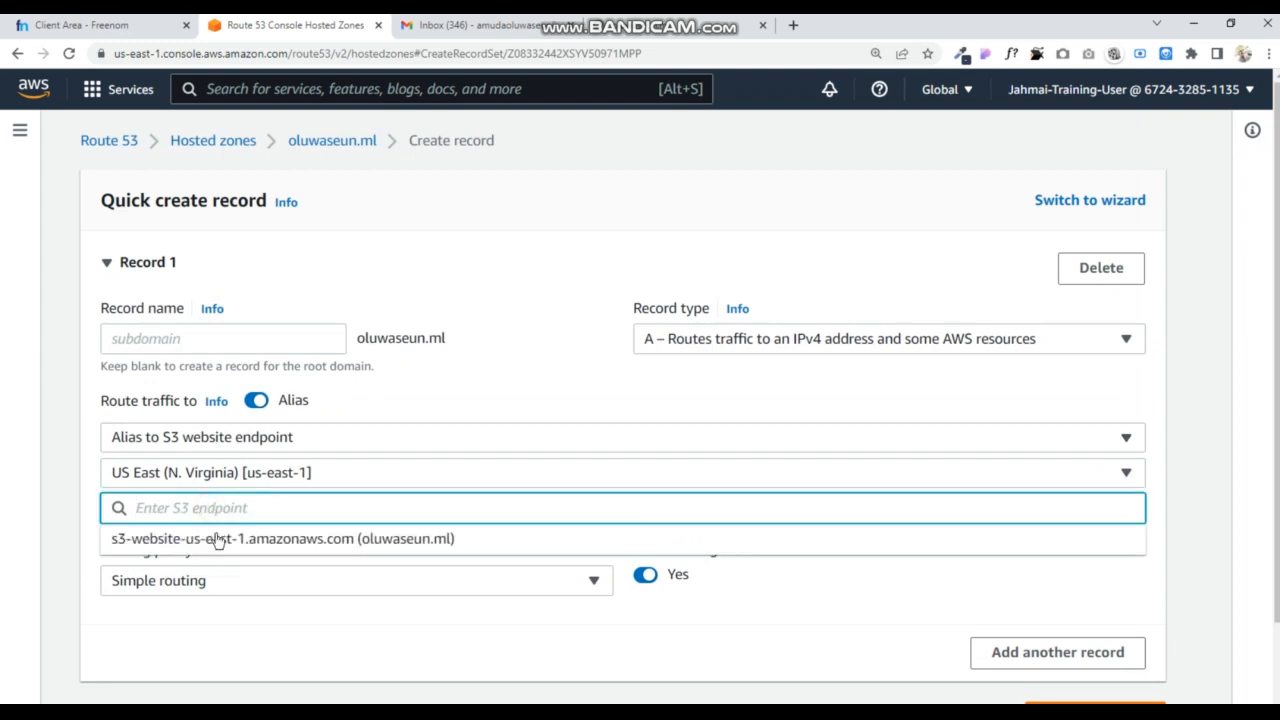
{"action": "left_click", "coordinate": [220, 538]}
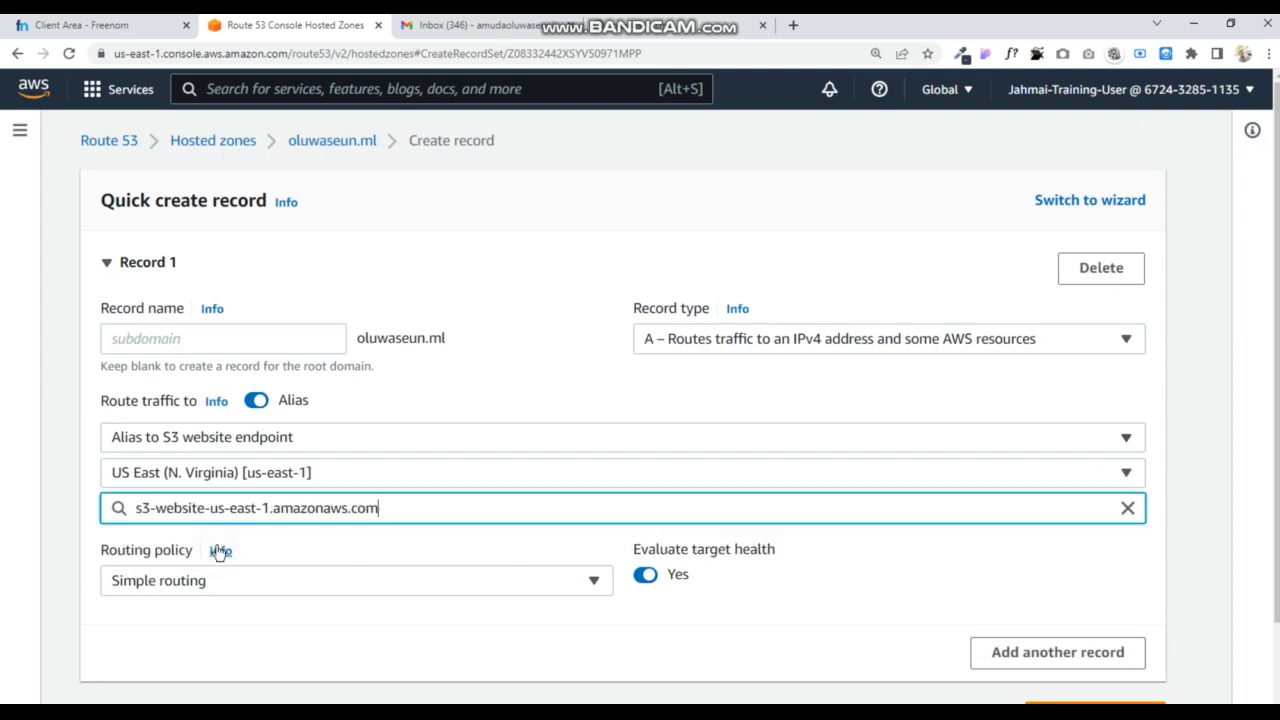
Step: Remove the accidentally added second record form and create the oluwaseun.ml alias record
{"action": "left_click", "coordinate": [997, 662]}
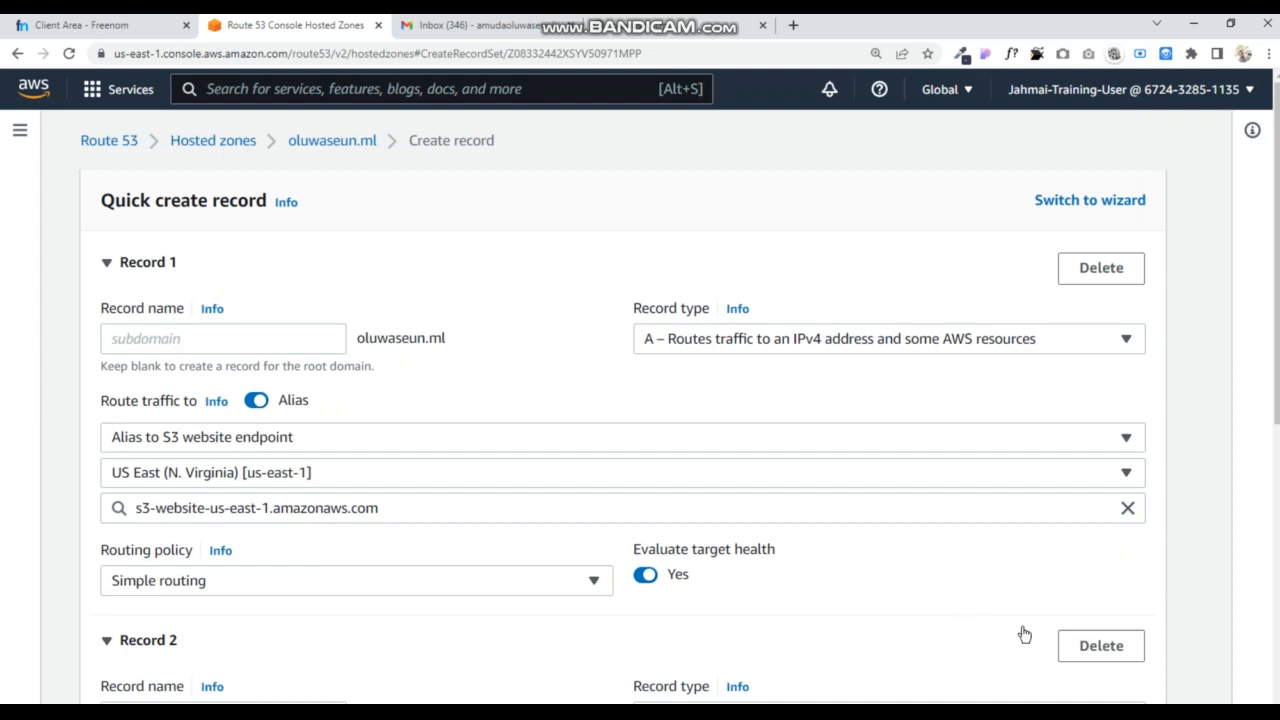
{"action": "left_click", "coordinate": [1100, 648]}
{"action": "scroll", "coordinate": [1040, 640], "scroll_direction": "down", "scroll_amount": 2}
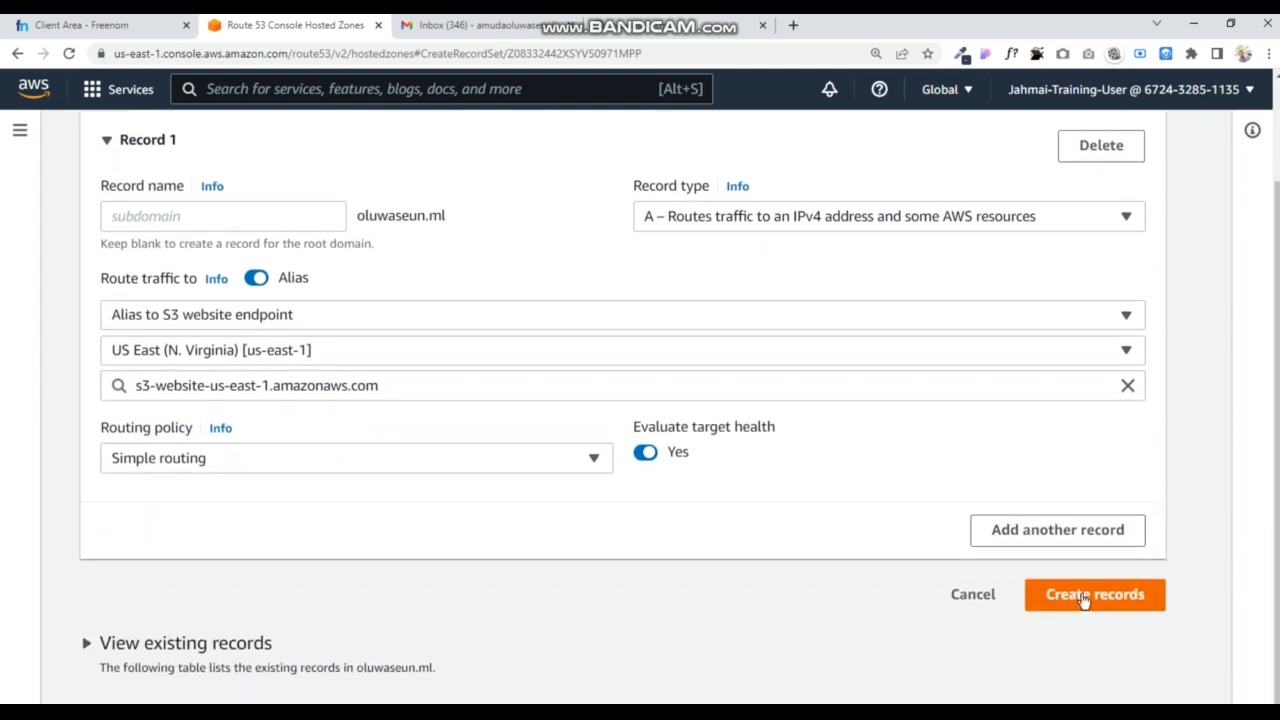
{"action": "left_click", "coordinate": [1083, 596]}
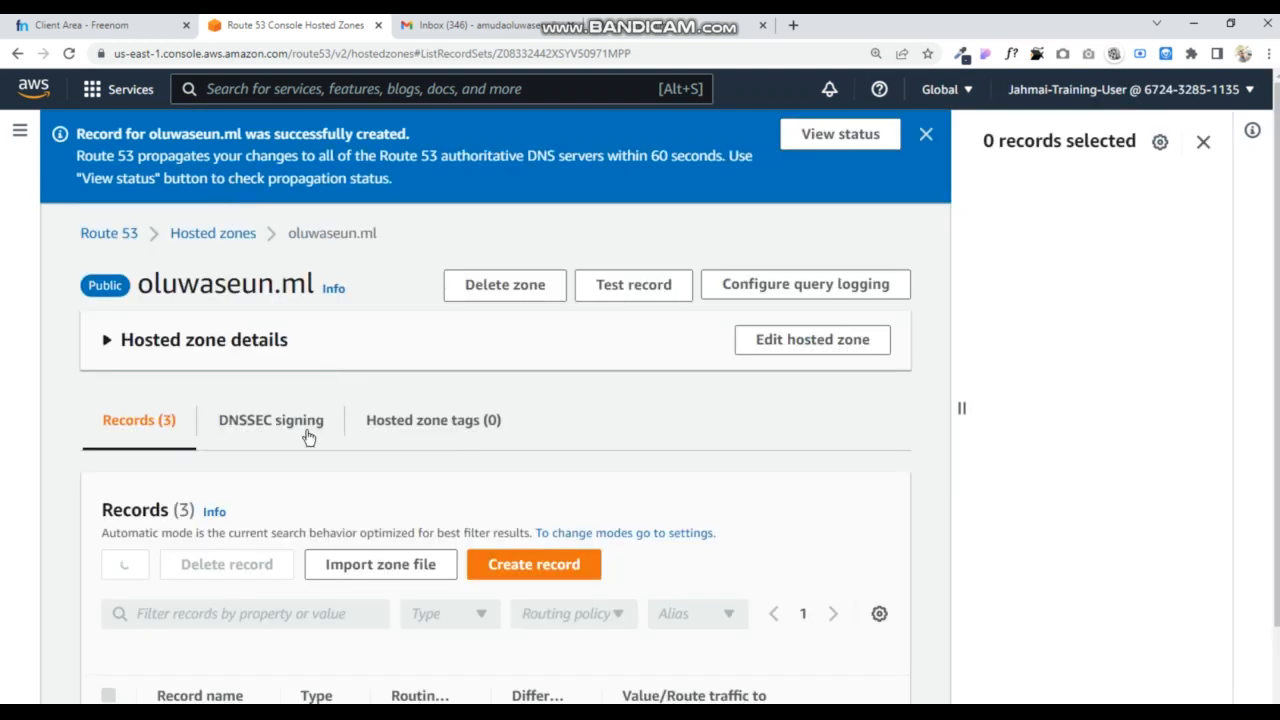
Step: Review the hosted zone's record list and reload the oluwaseun.ml page to test the new alias record
{"action": "scroll", "coordinate": [341, 560], "scroll_direction": "down", "scroll_amount": 1}
{"action": "scroll", "coordinate": [300, 580], "scroll_direction": "down", "scroll_amount": 1}
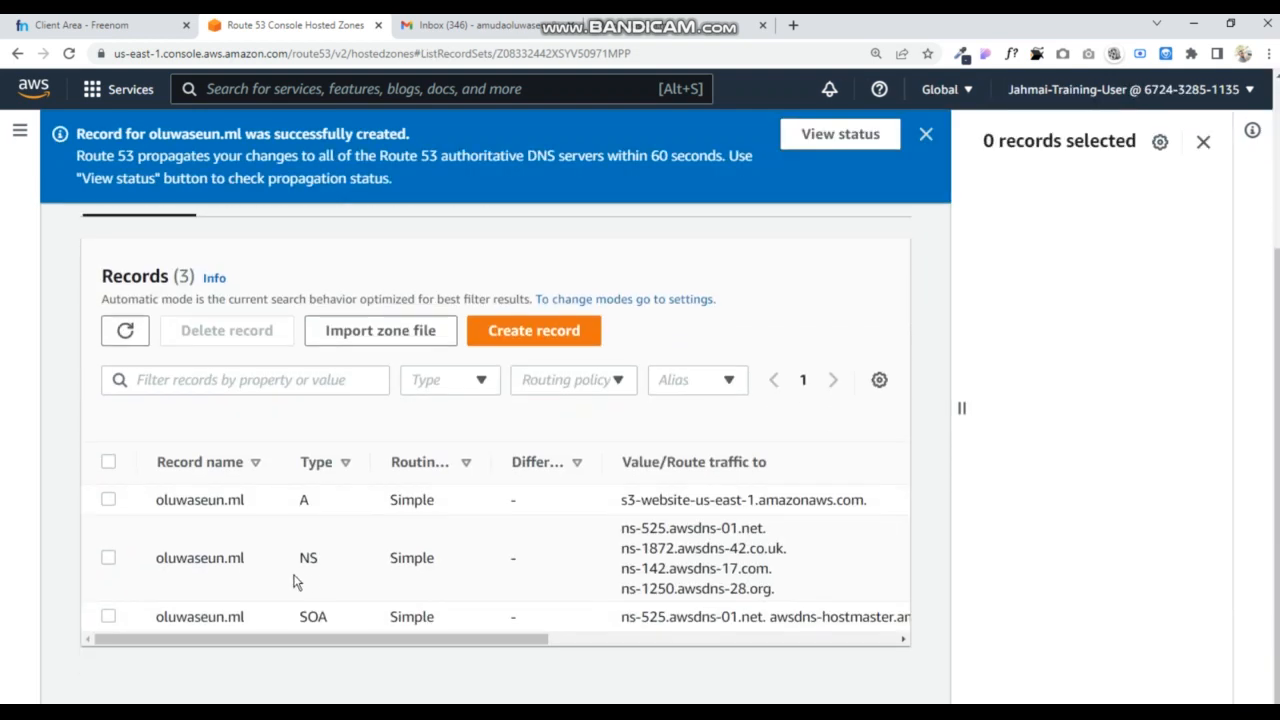
{"action": "scroll", "coordinate": [214, 480], "scroll_direction": "up", "scroll_amount": 3}
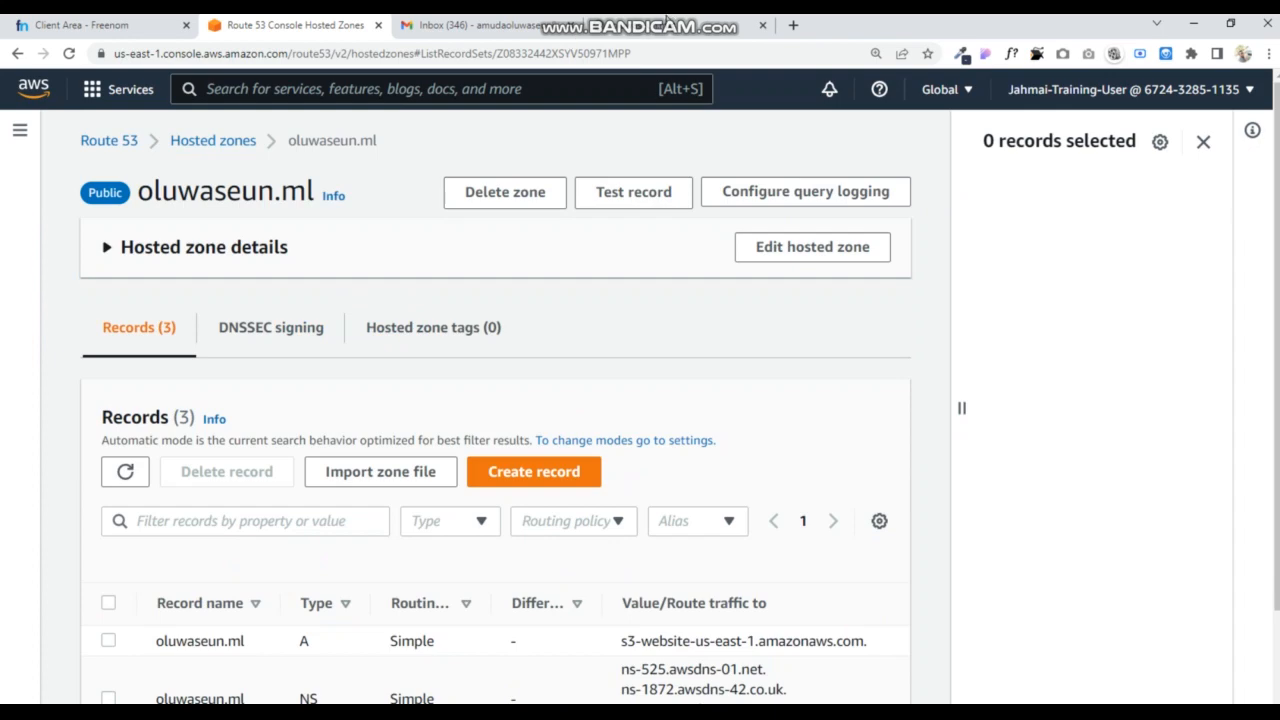
{"action": "left_click", "coordinate": [650, 26]}
{"action": "left_click", "coordinate": [70, 57]}
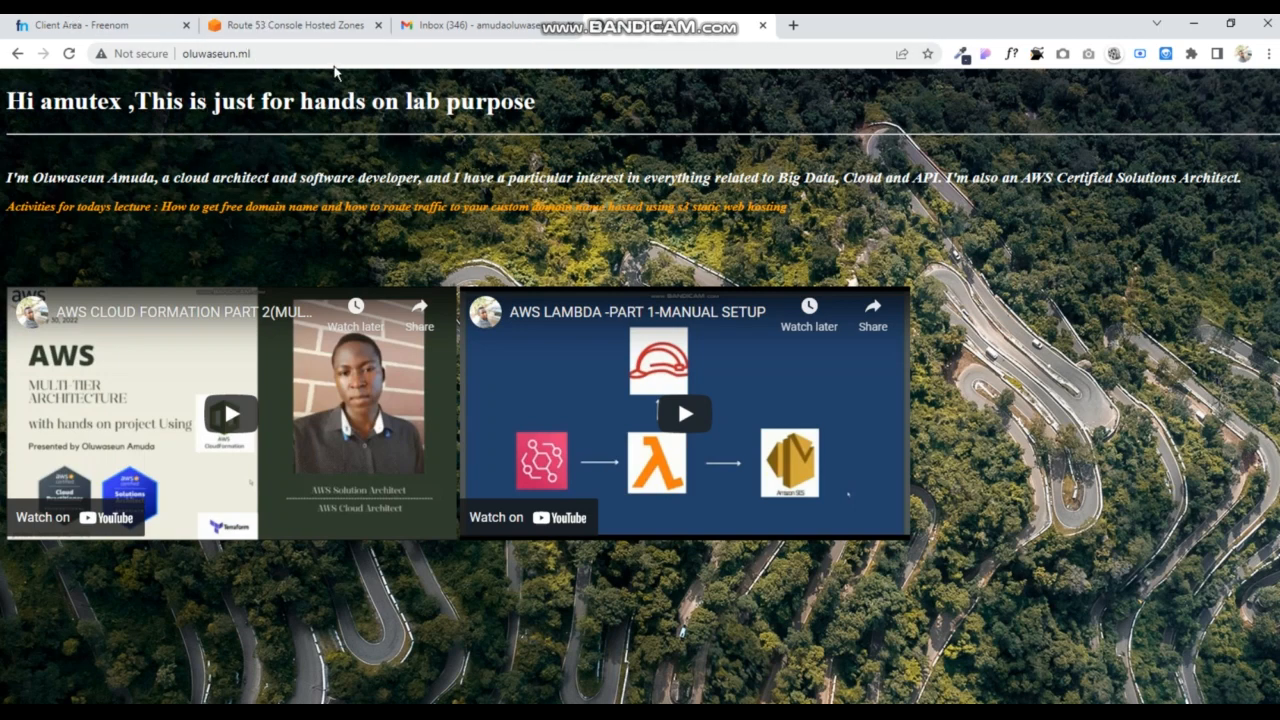
Step: Switch from Route 53 to S3 and open the oluwaseun.ml bucket
{"action": "left_click", "coordinate": [288, 33]}
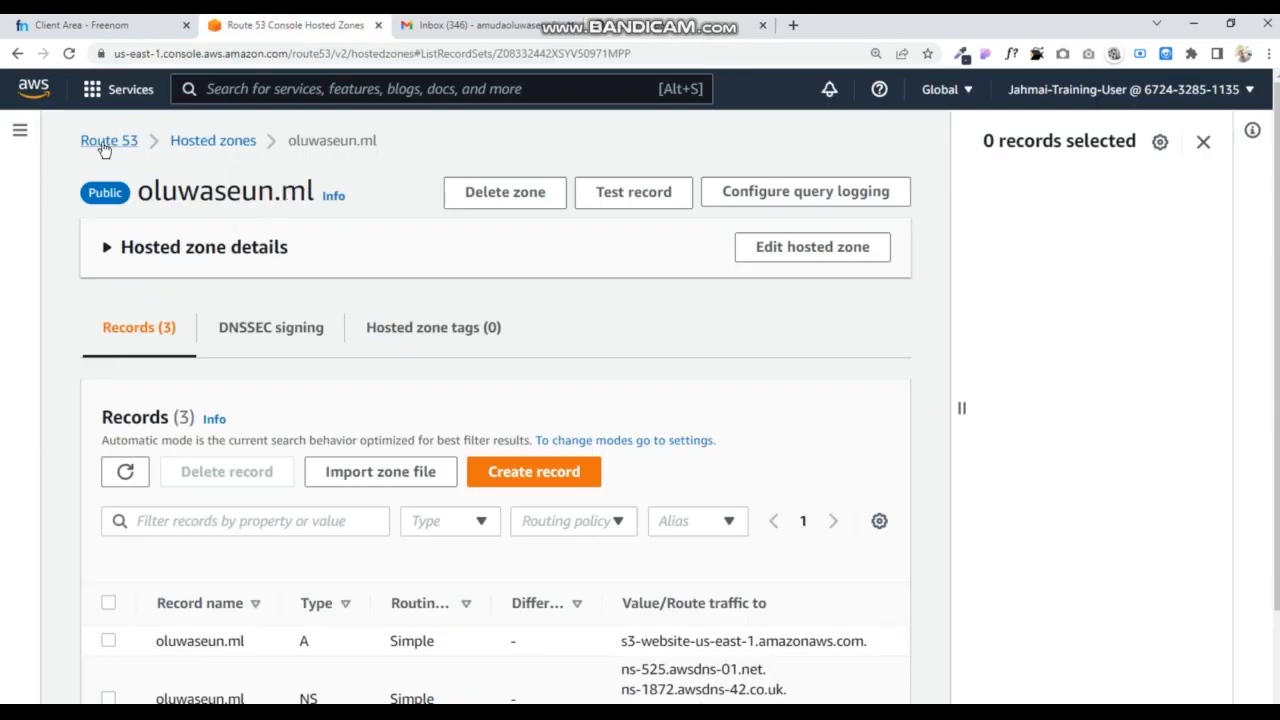
{"action": "left_click", "coordinate": [115, 91]}
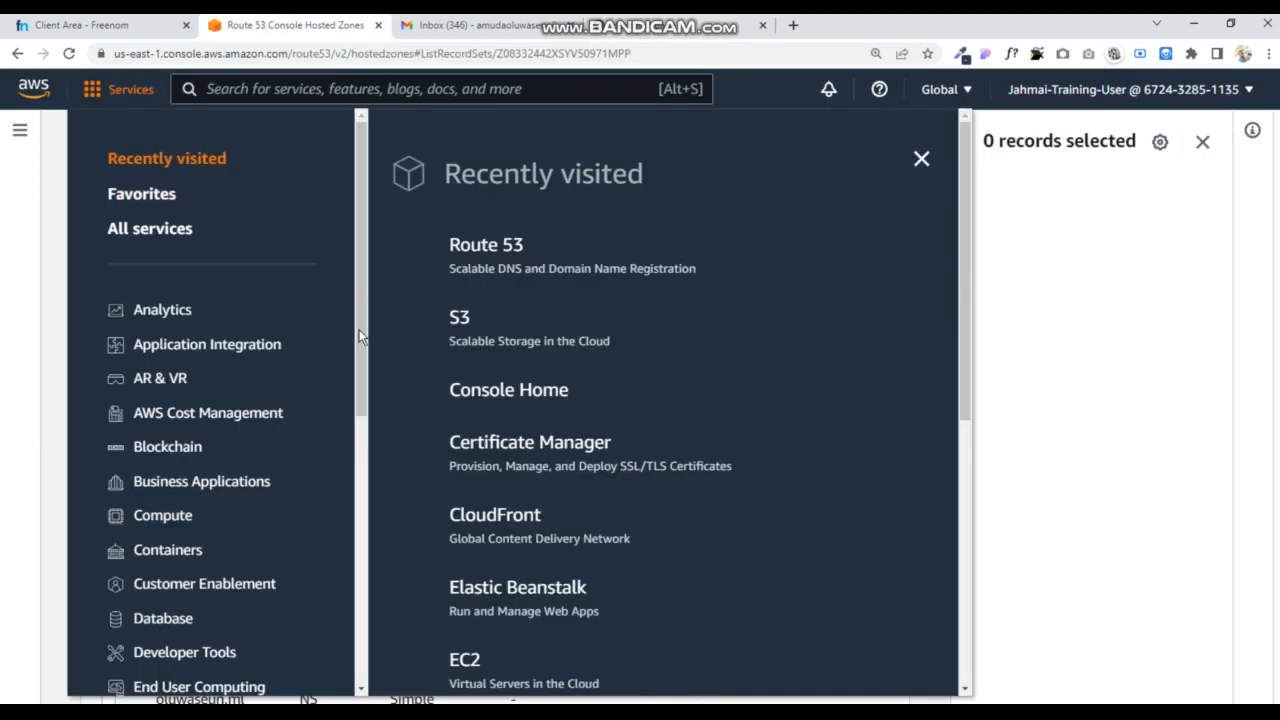
{"action": "left_click", "coordinate": [462, 326]}
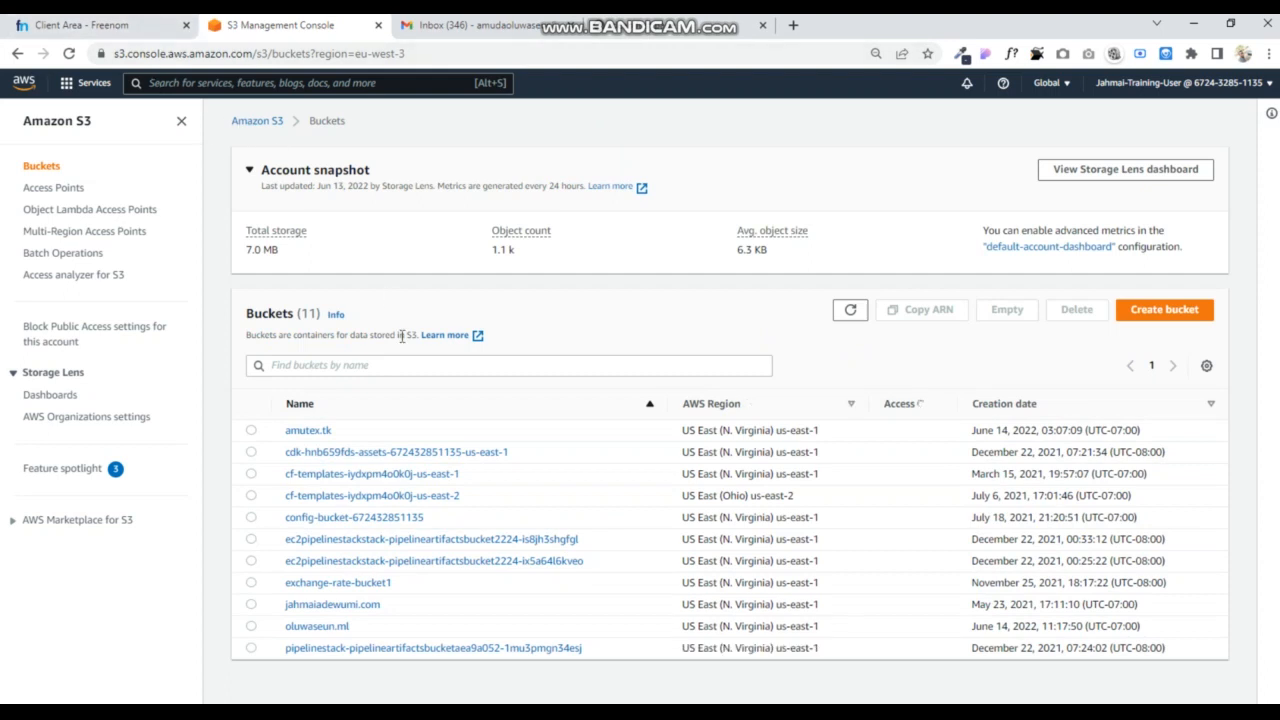
{"action": "left_click", "coordinate": [312, 632]}
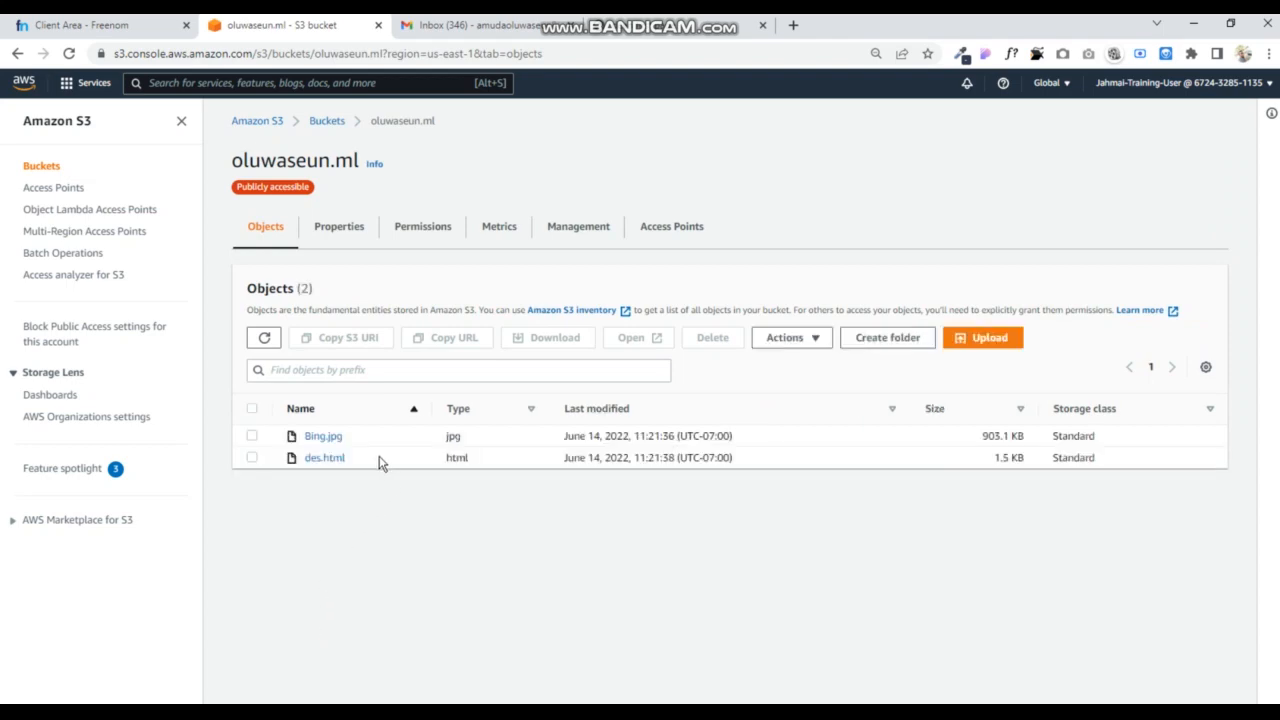
Step: Find the static website hosting endpoint in the bucket's properties and open that endpoint URL
{"action": "left_click", "coordinate": [346, 230]}
{"action": "scroll", "coordinate": [506, 500], "scroll_direction": "down", "scroll_amount": 10}
{"action": "scroll", "coordinate": [496, 555], "scroll_direction": "down", "scroll_amount": 2}
{"action": "scroll", "coordinate": [489, 609], "scroll_direction": "down", "scroll_amount": 5}
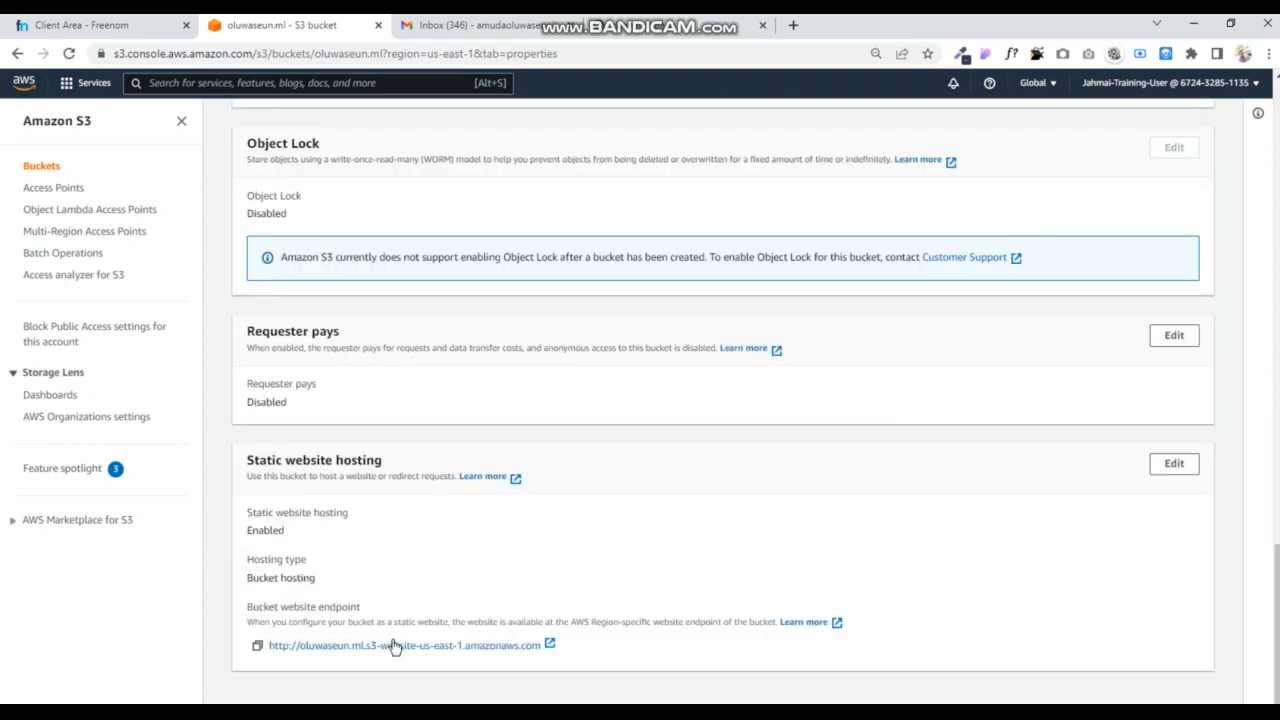
{"action": "scroll", "coordinate": [393, 647], "scroll_direction": "up", "scroll_amount": 1}
{"action": "scroll", "coordinate": [393, 648], "scroll_direction": "down", "scroll_amount": 1}
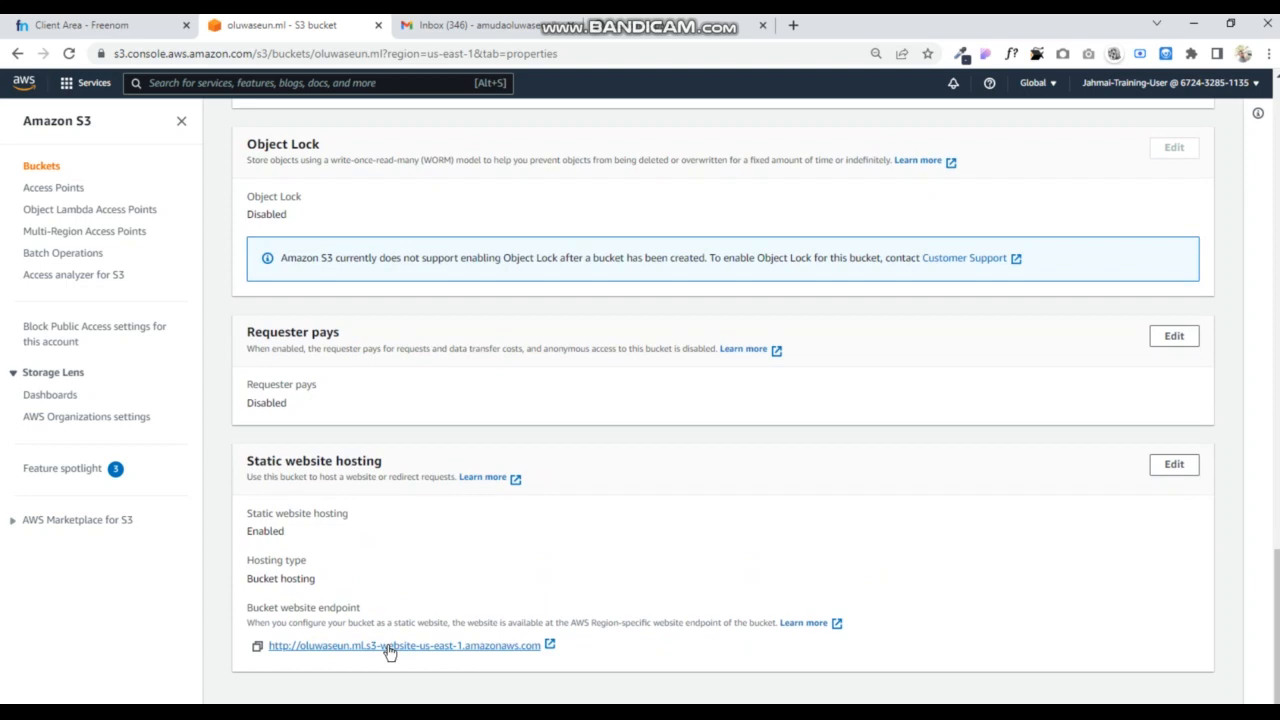
{"action": "left_click", "coordinate": [390, 647]}
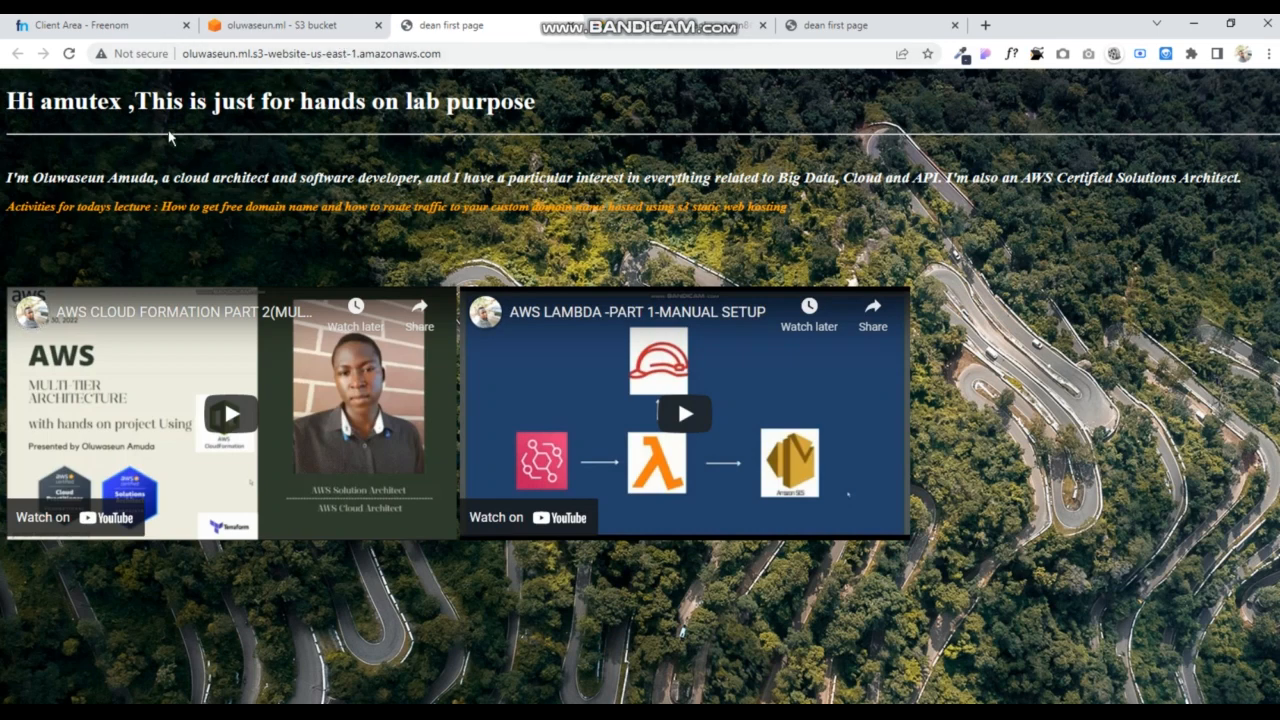
Step: Load oluwaseun.ml again in its own browser tab and compare it with the page at the S3 website endpoint
{"action": "left_click", "coordinate": [820, 25]}
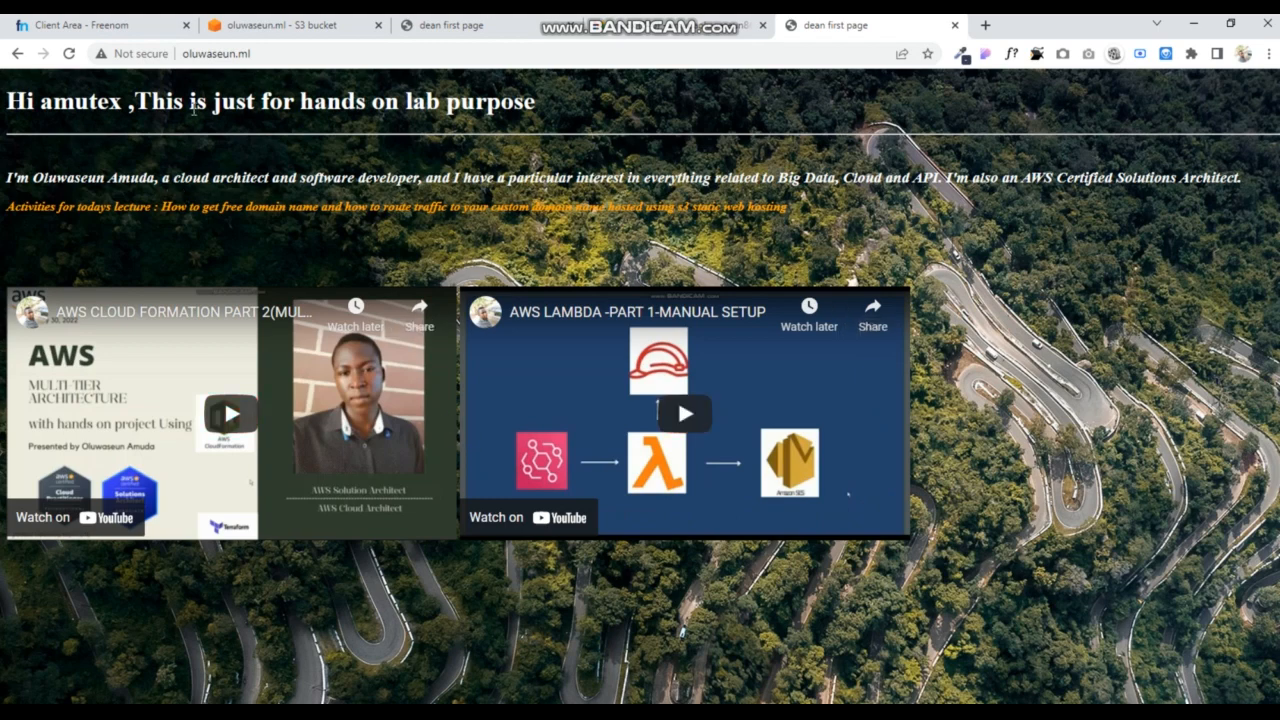
{"action": "left_click", "coordinate": [278, 53]}
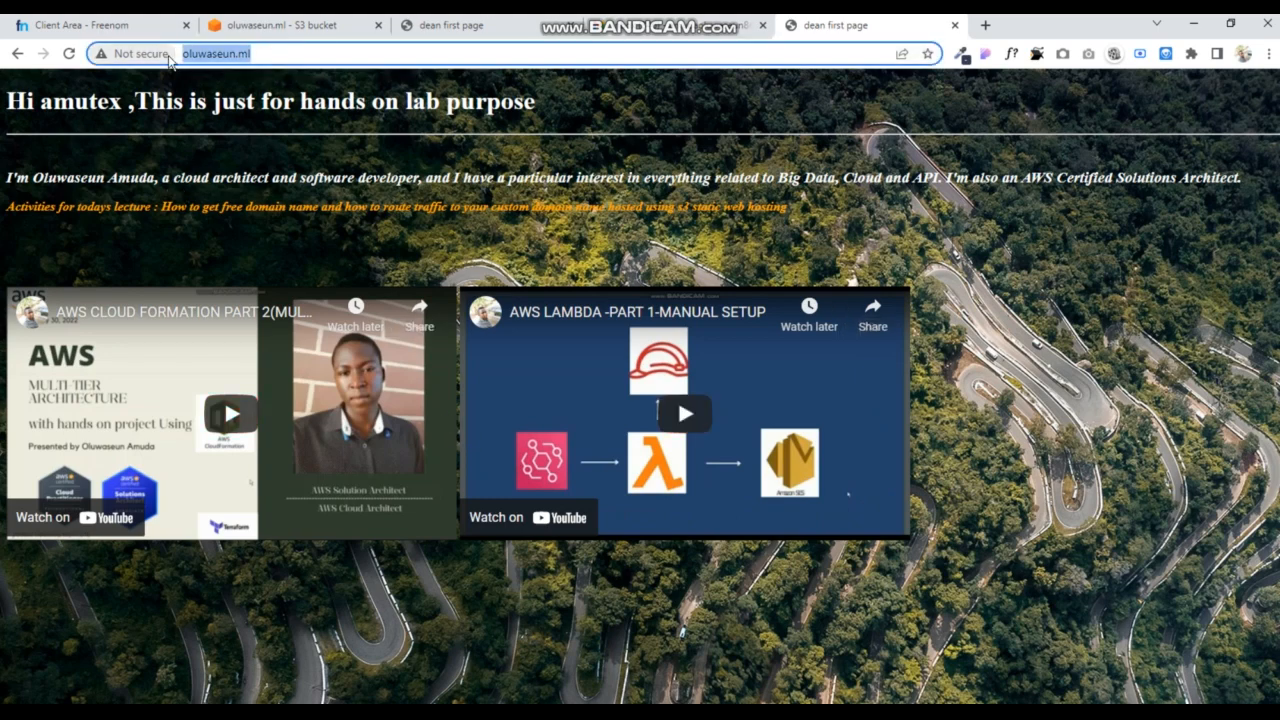
{"action": "type", "text": "oluwase"}
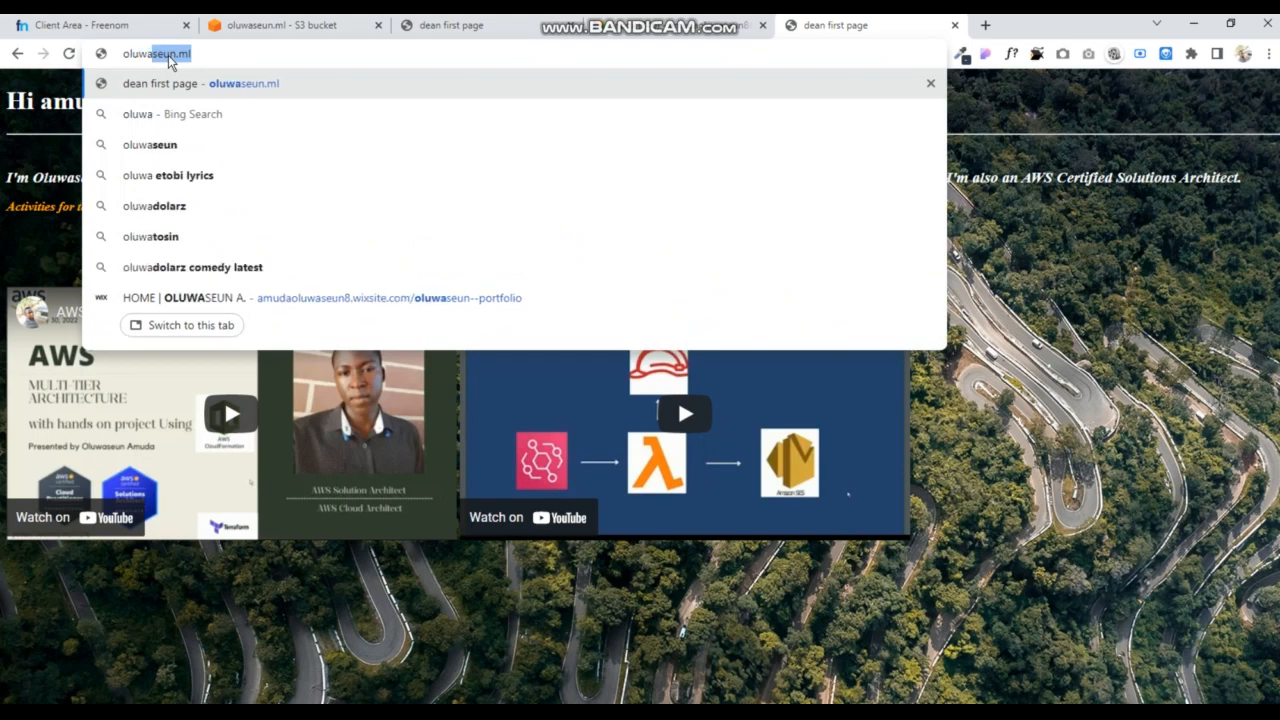
{"action": "type", "text": "un"}
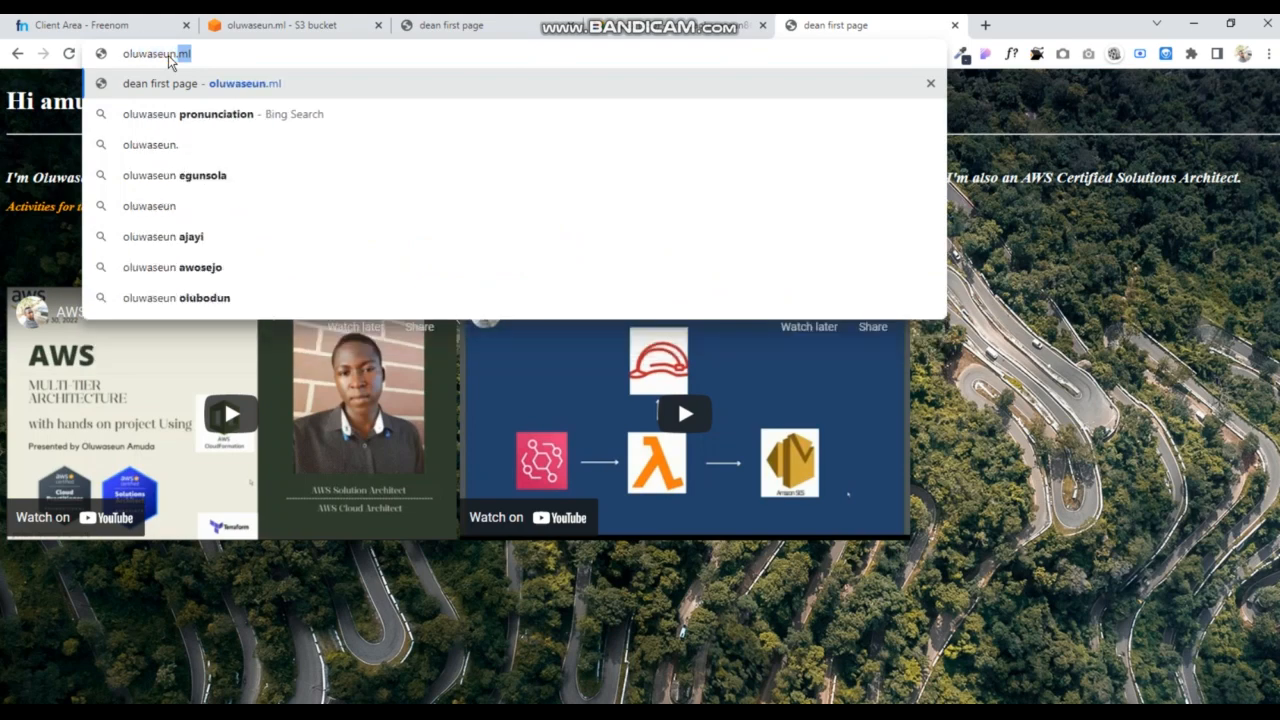
{"action": "key", "text": "Return"}
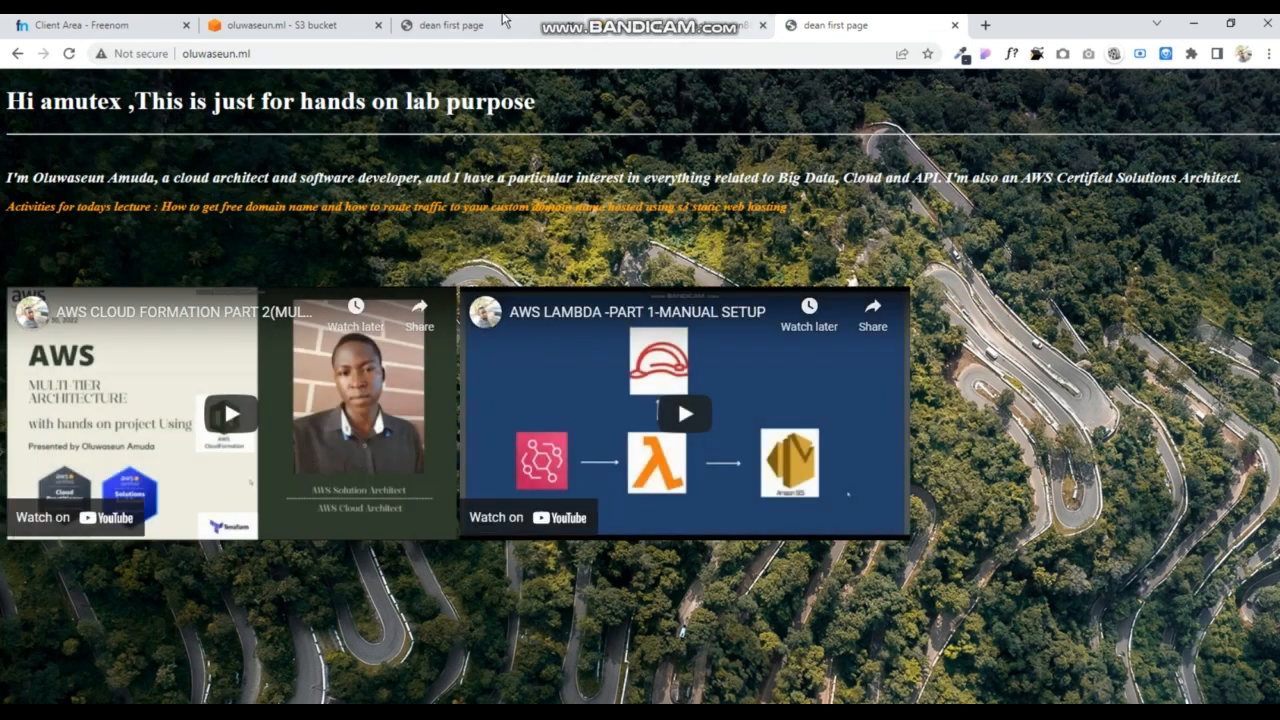
{"action": "left_click", "coordinate": [476, 30]}
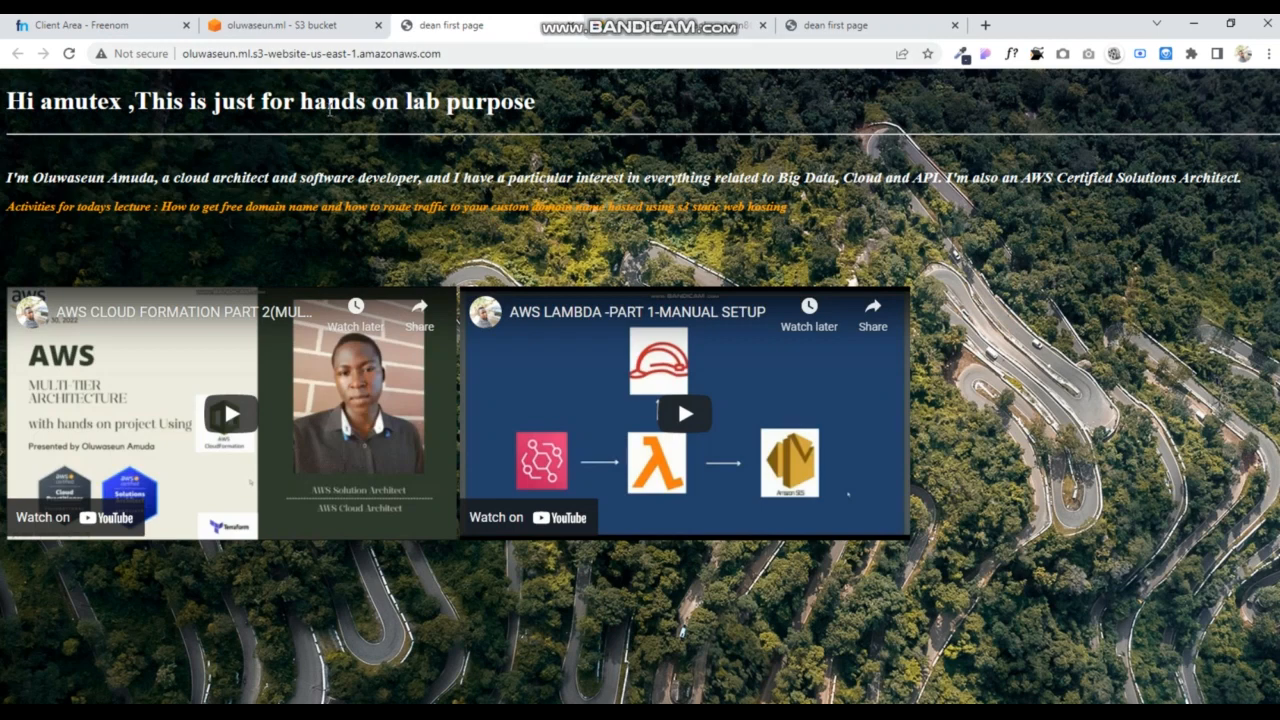